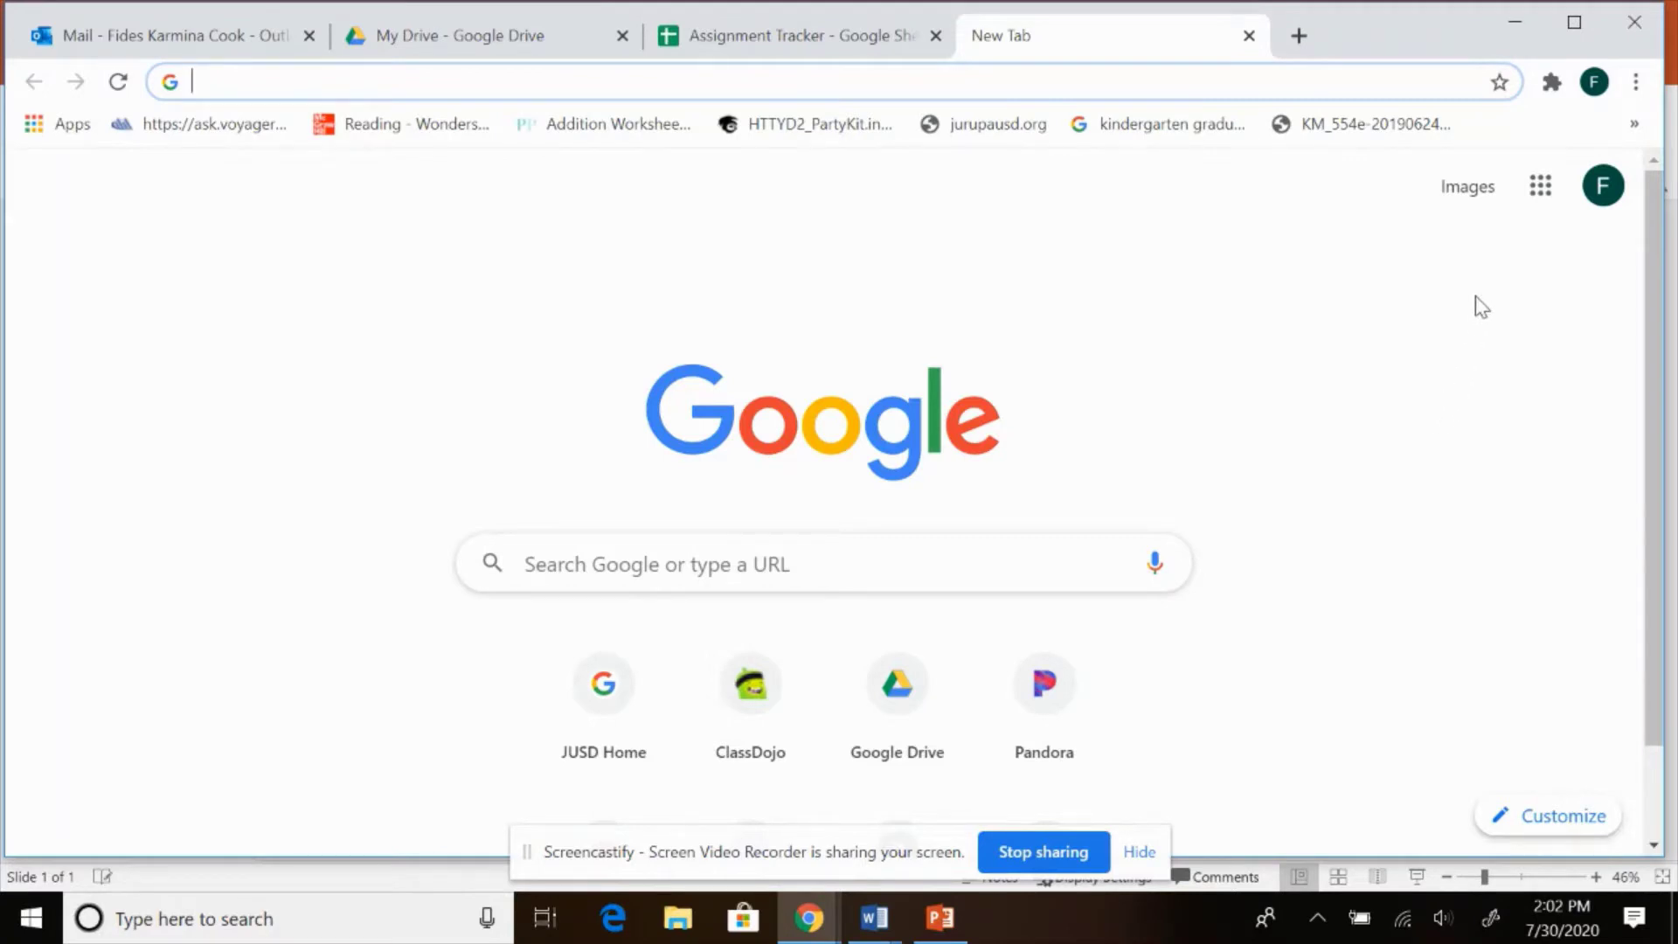
Open Google Sheets and create a new blank spreadsheet
click(1540, 201)
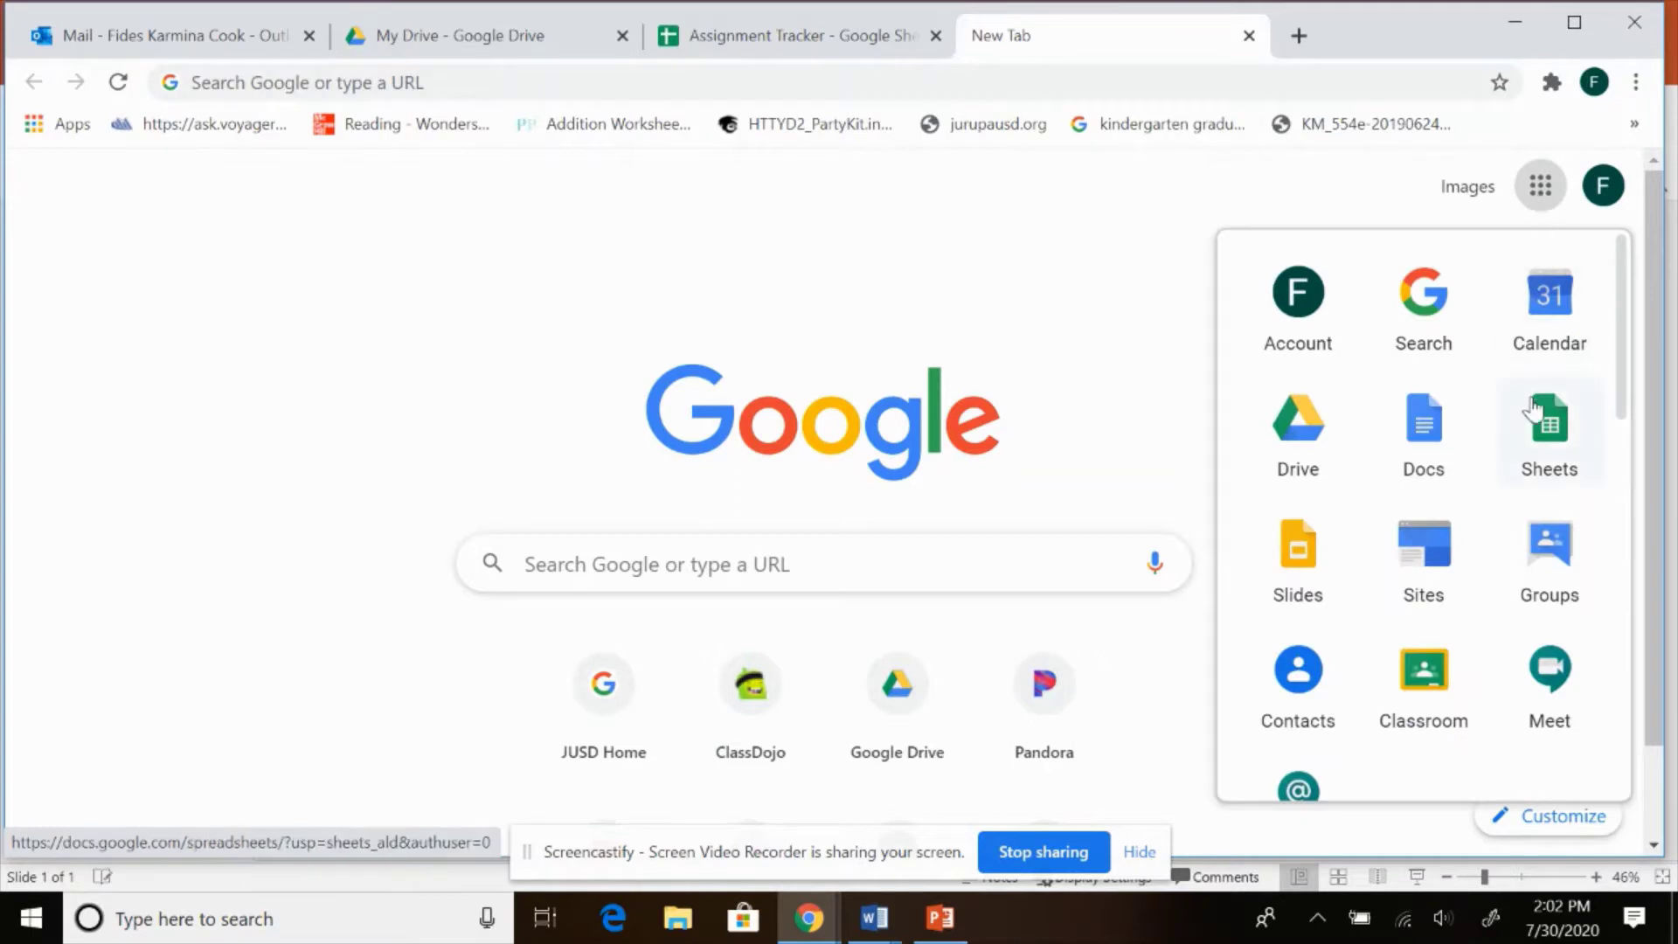
click(1540, 428)
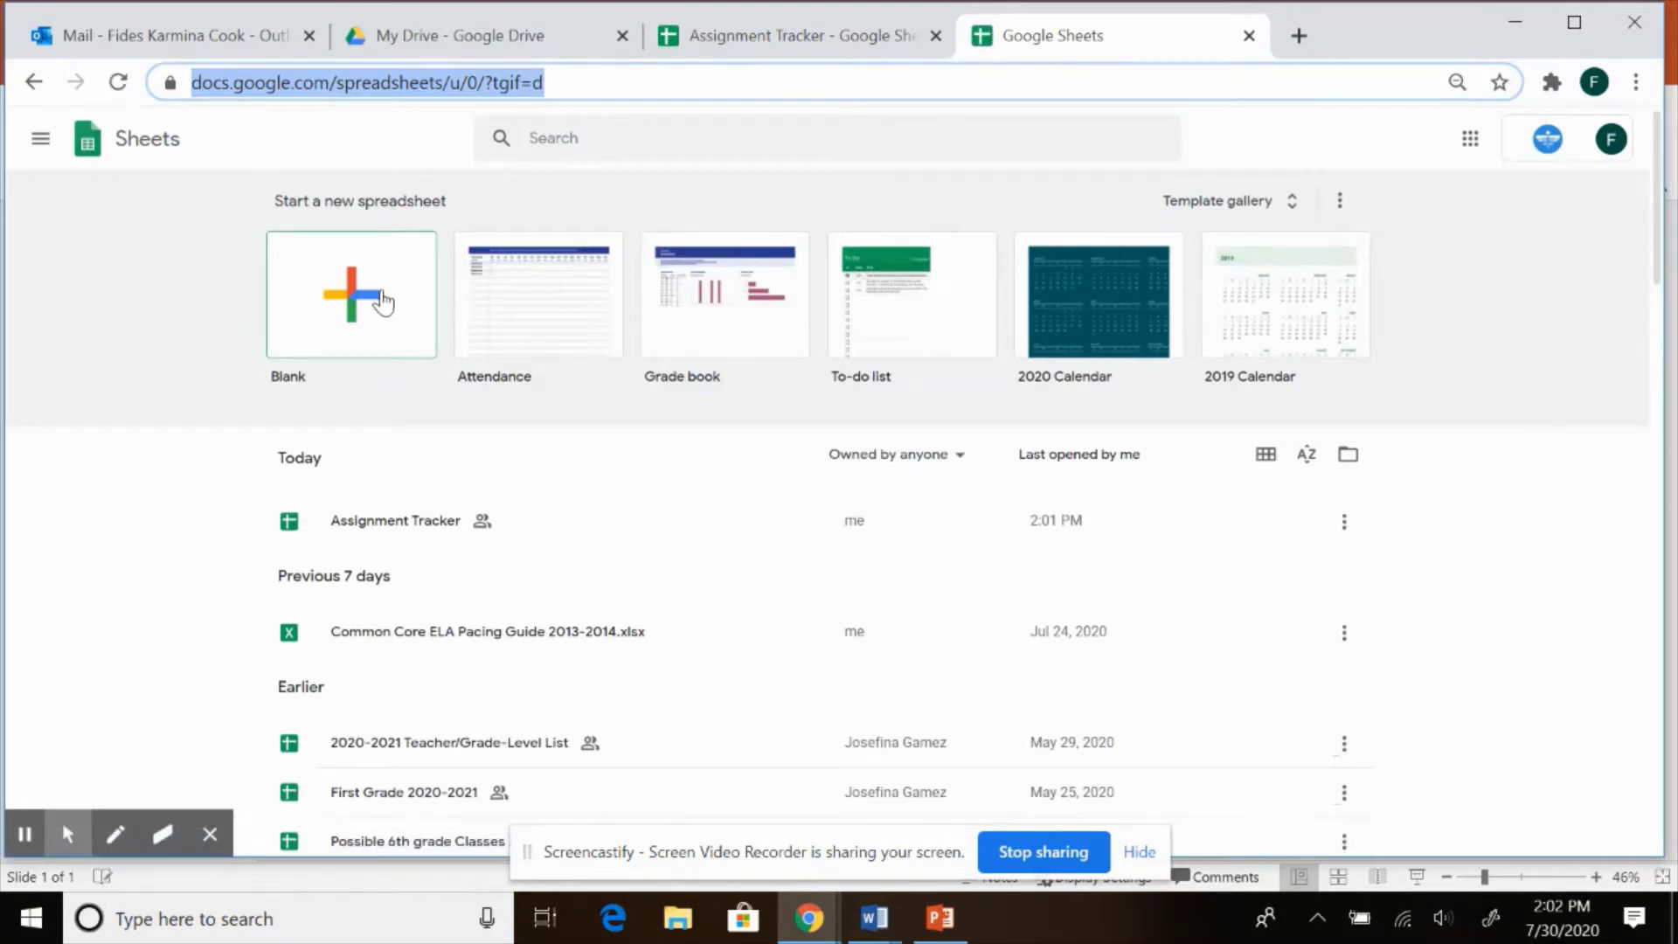
click(385, 302)
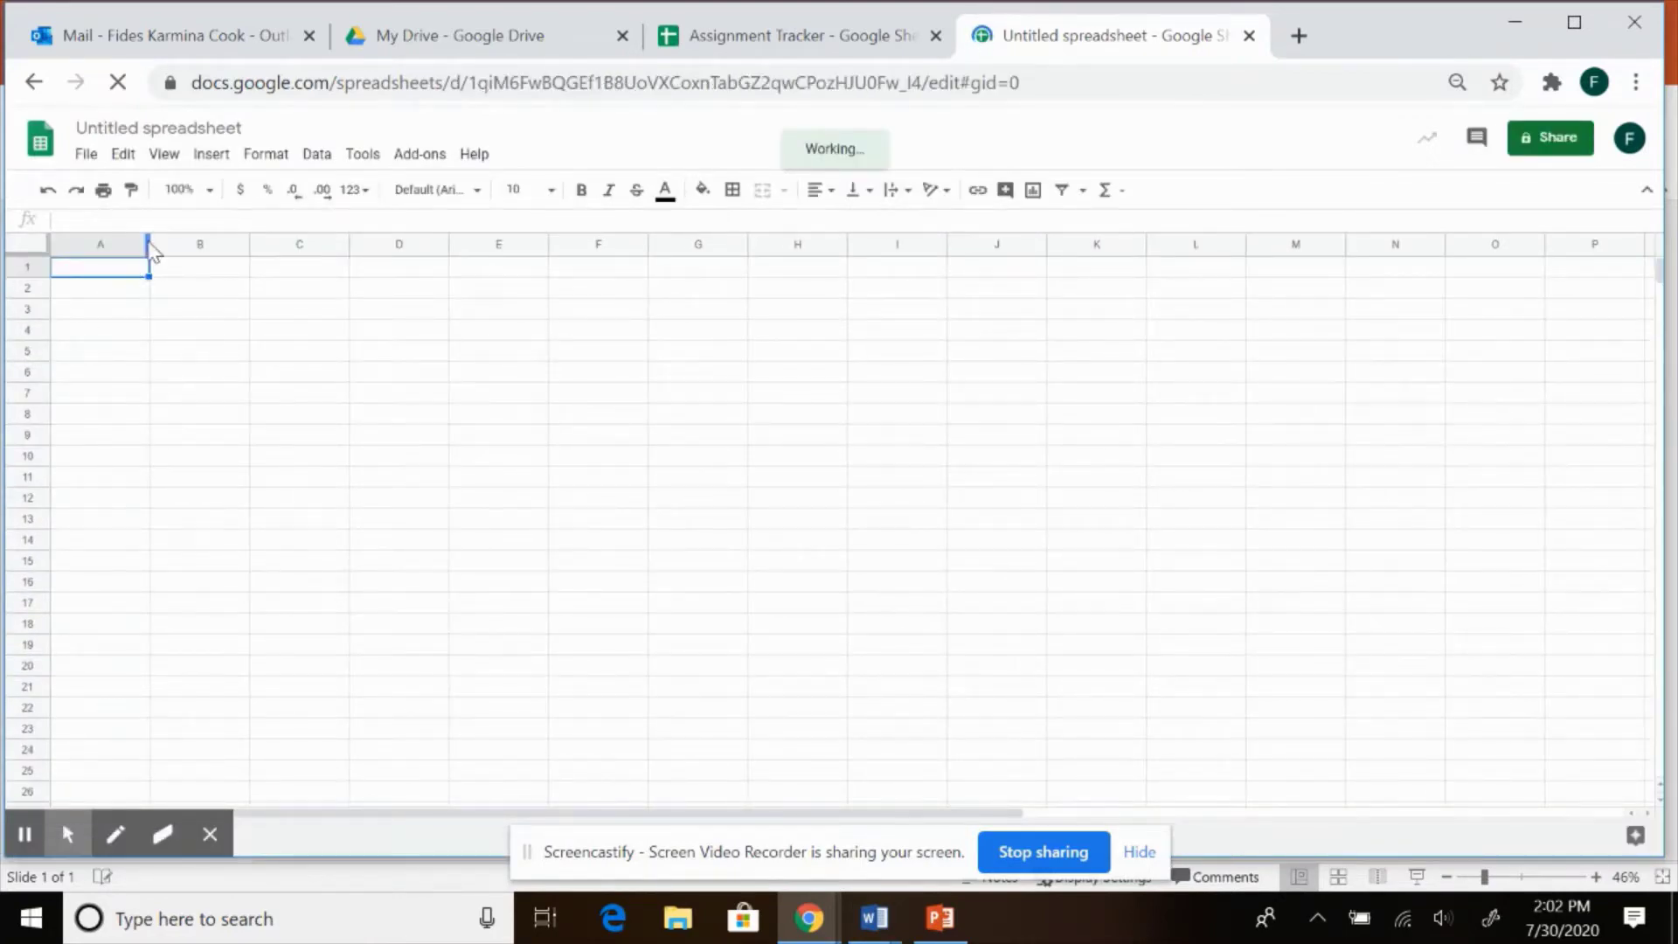
Rename the spreadsheet as Assignment Tracker
click(211, 127)
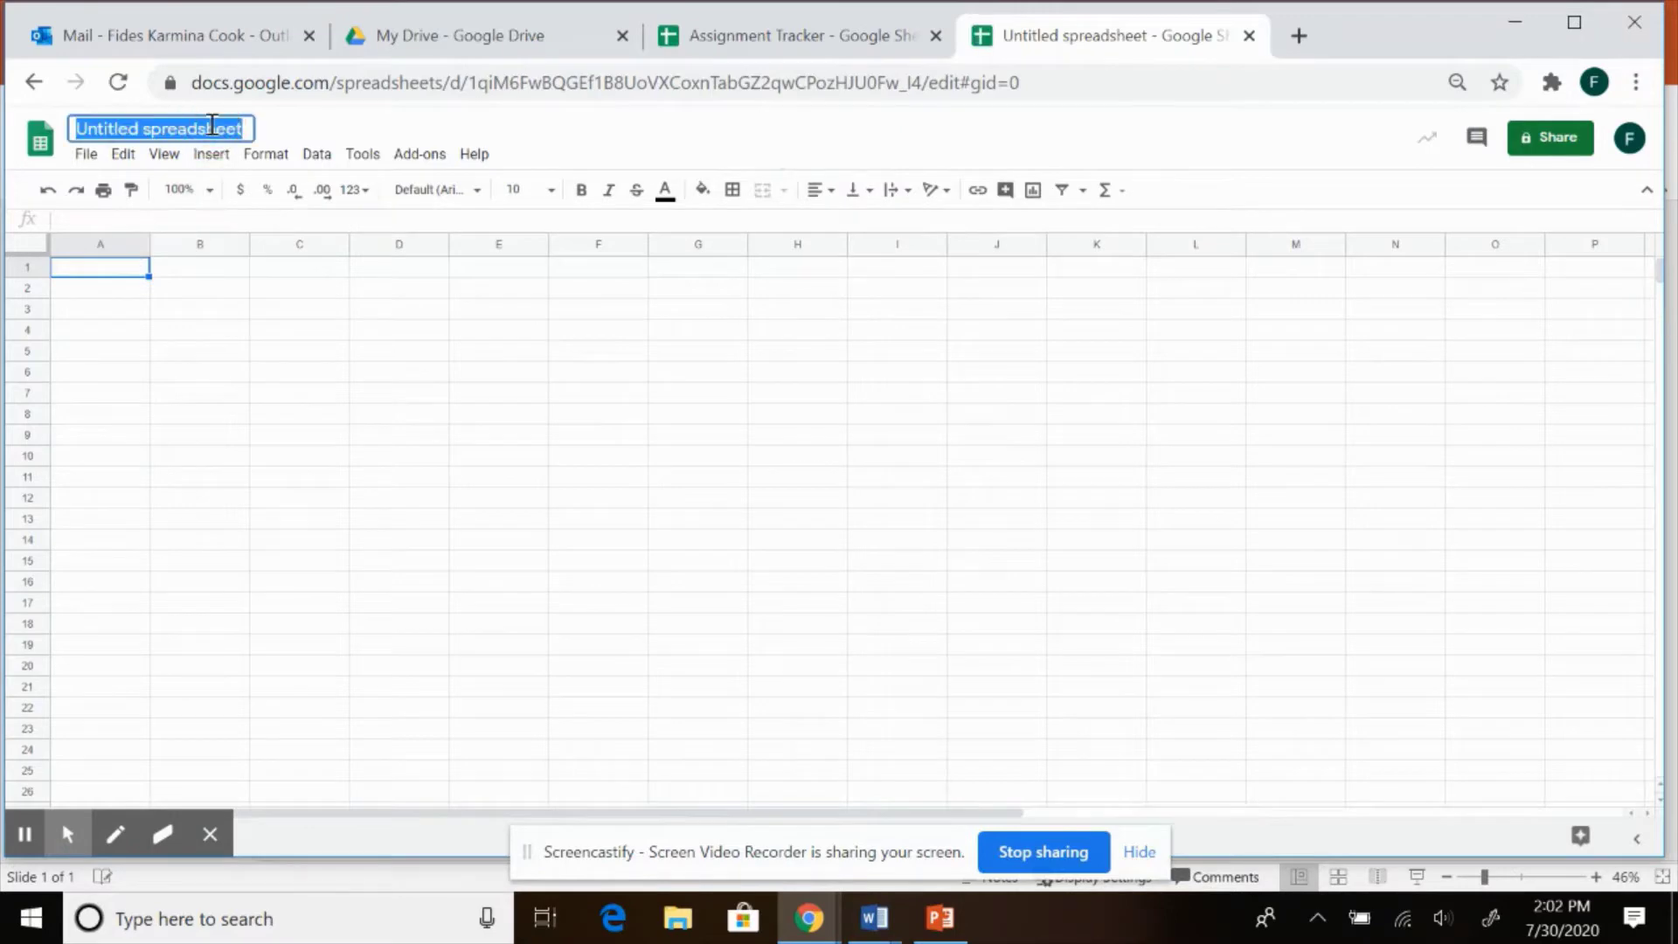
text(Ass)
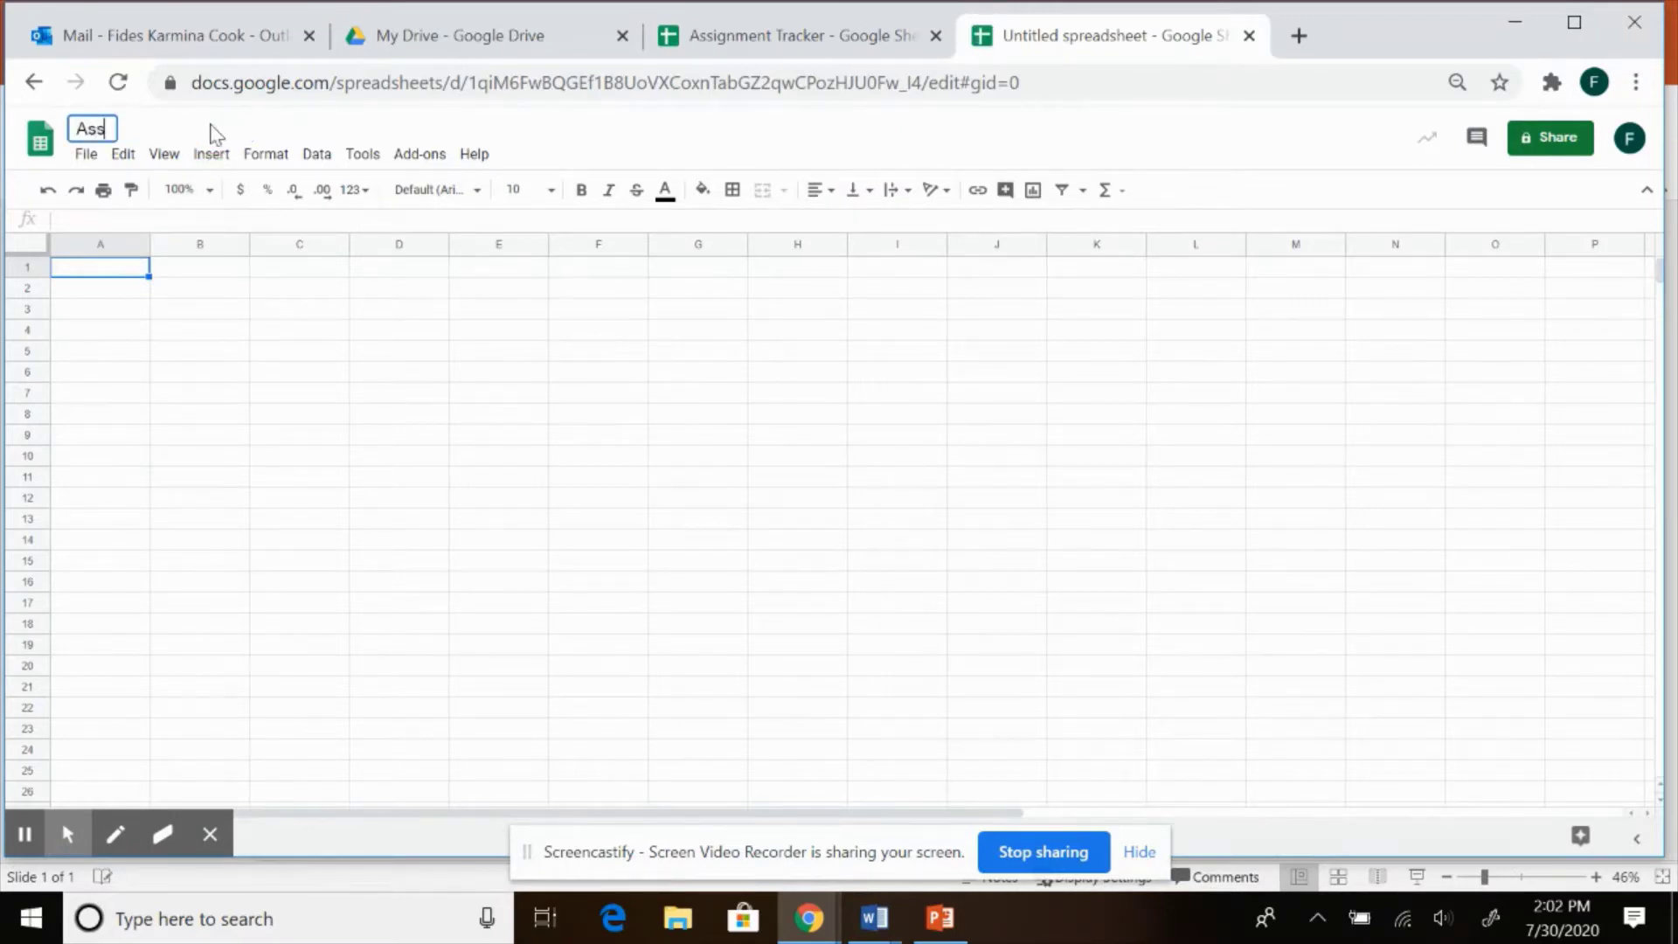
text(ignment)
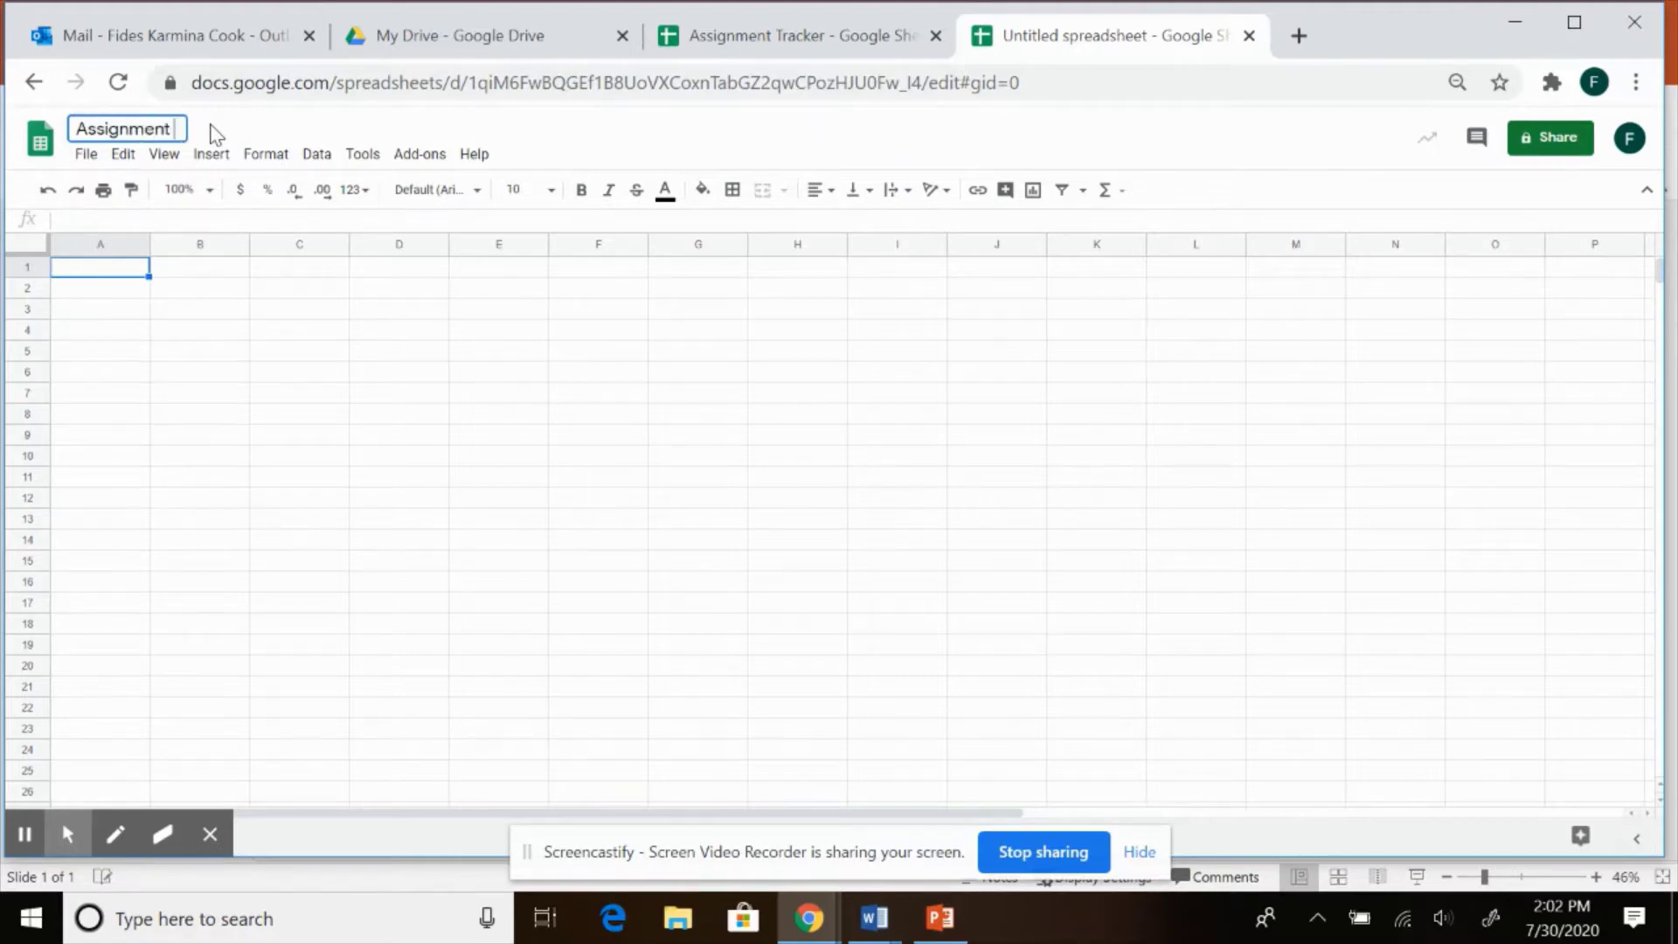
text( Tracker)
Paste the copied two-row assignment header, from Name to Totals, starting at cell A1
right_click(128, 279)
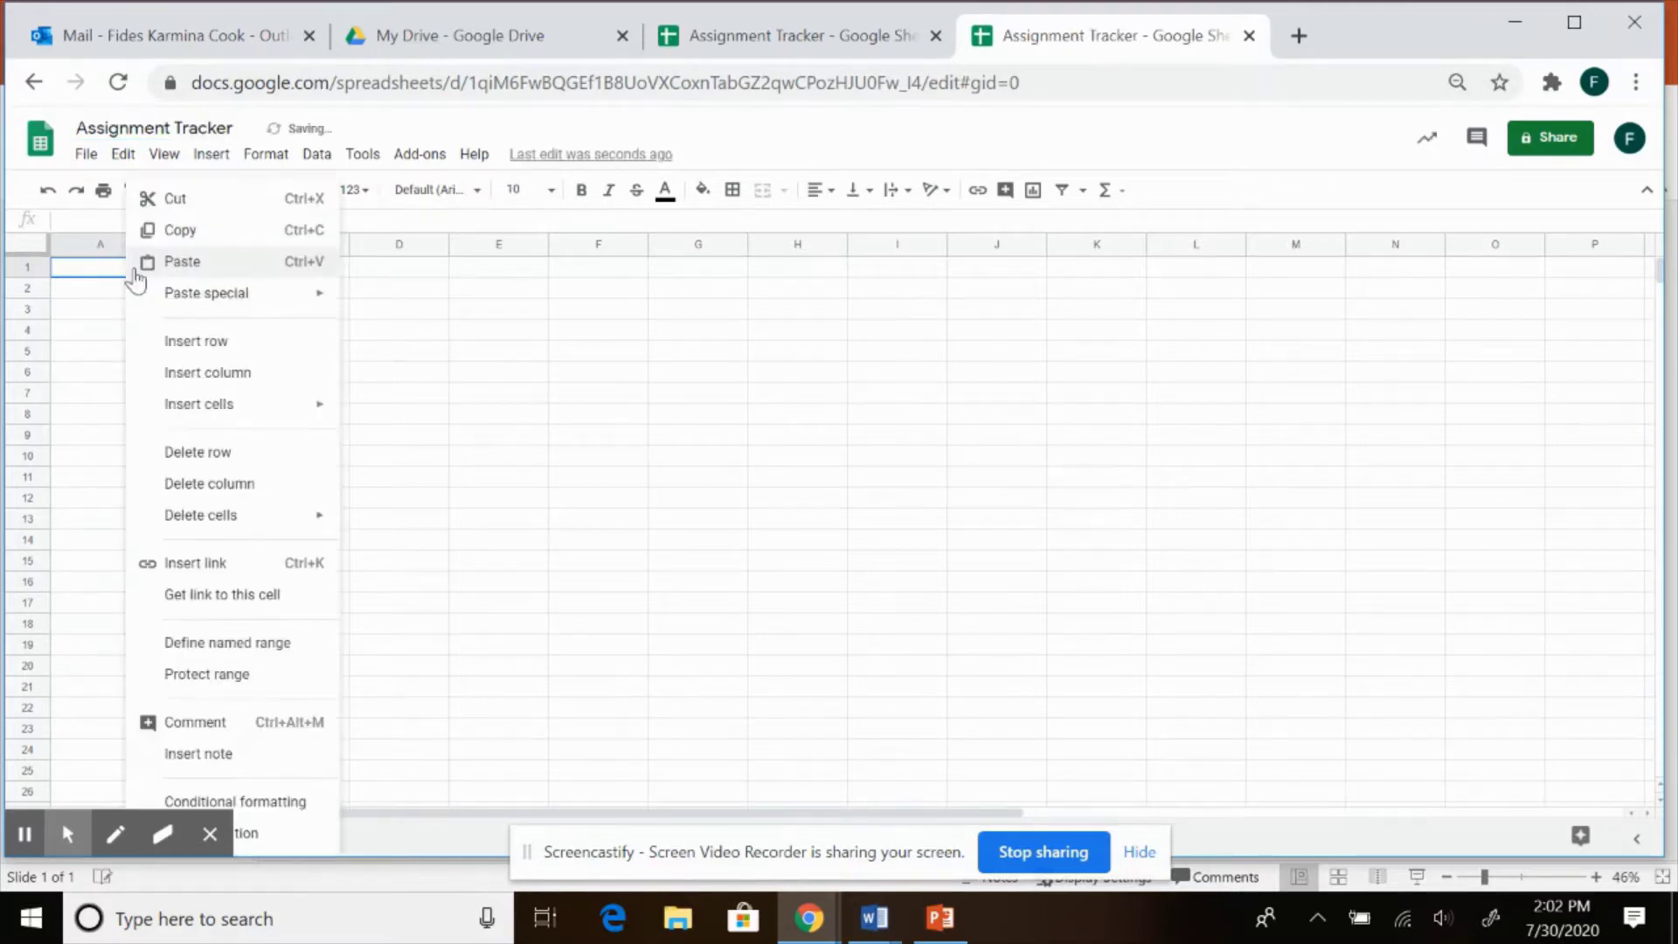
click(181, 276)
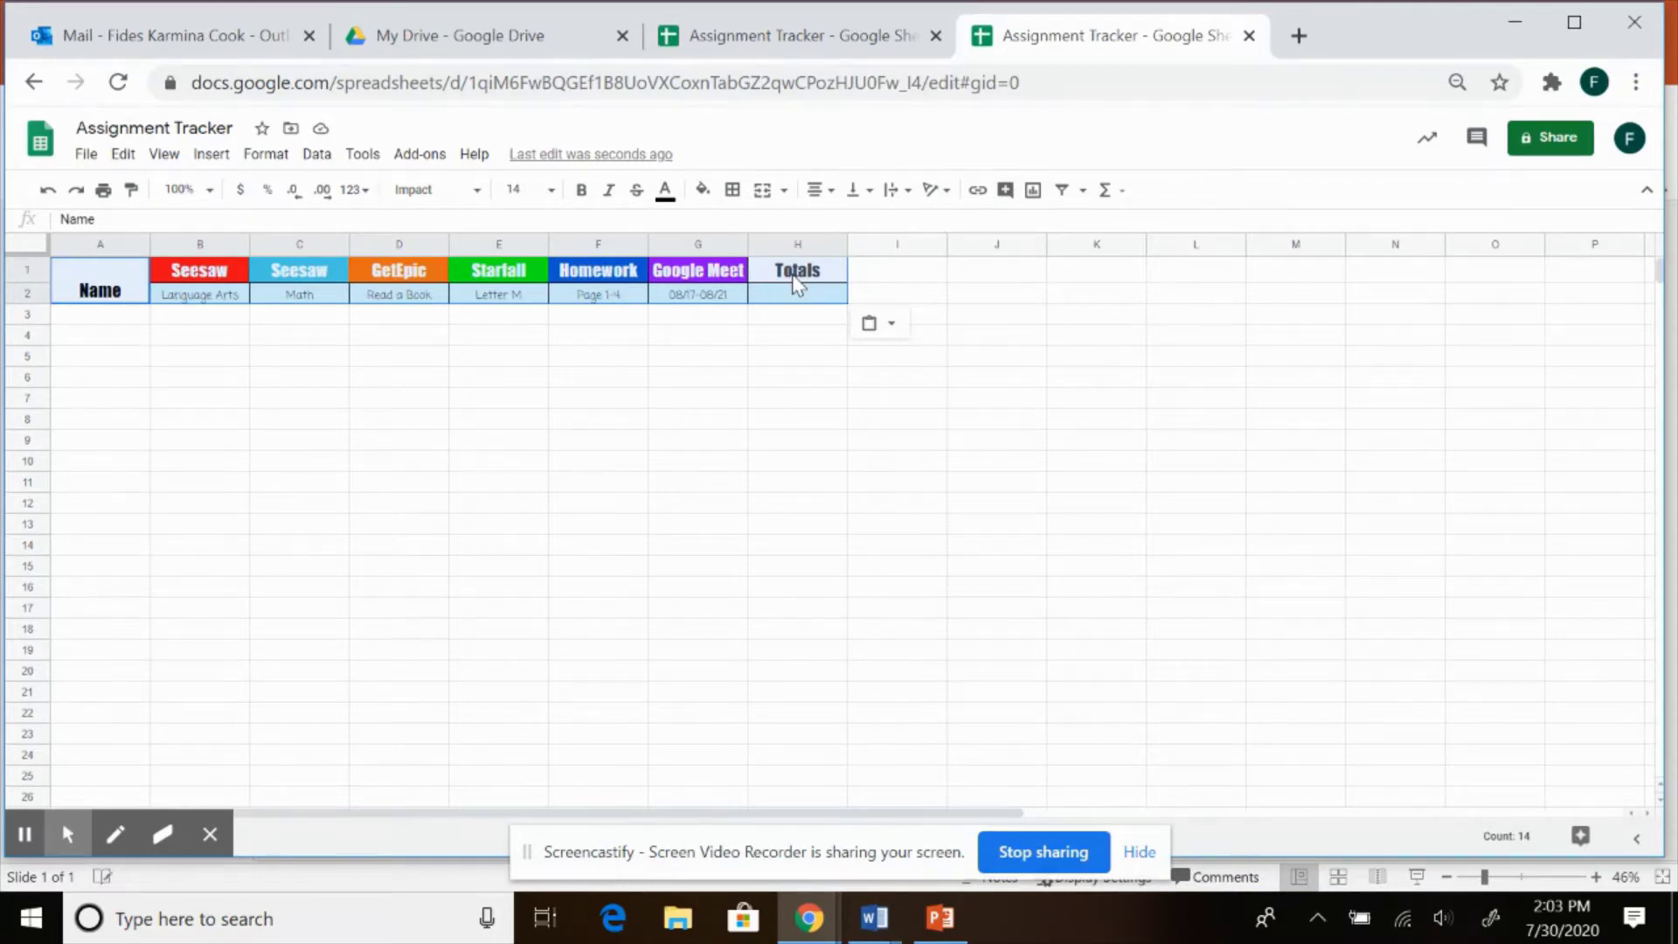
Enter Student in cell A3 and fill it down the Name column to row 26
click(141, 320)
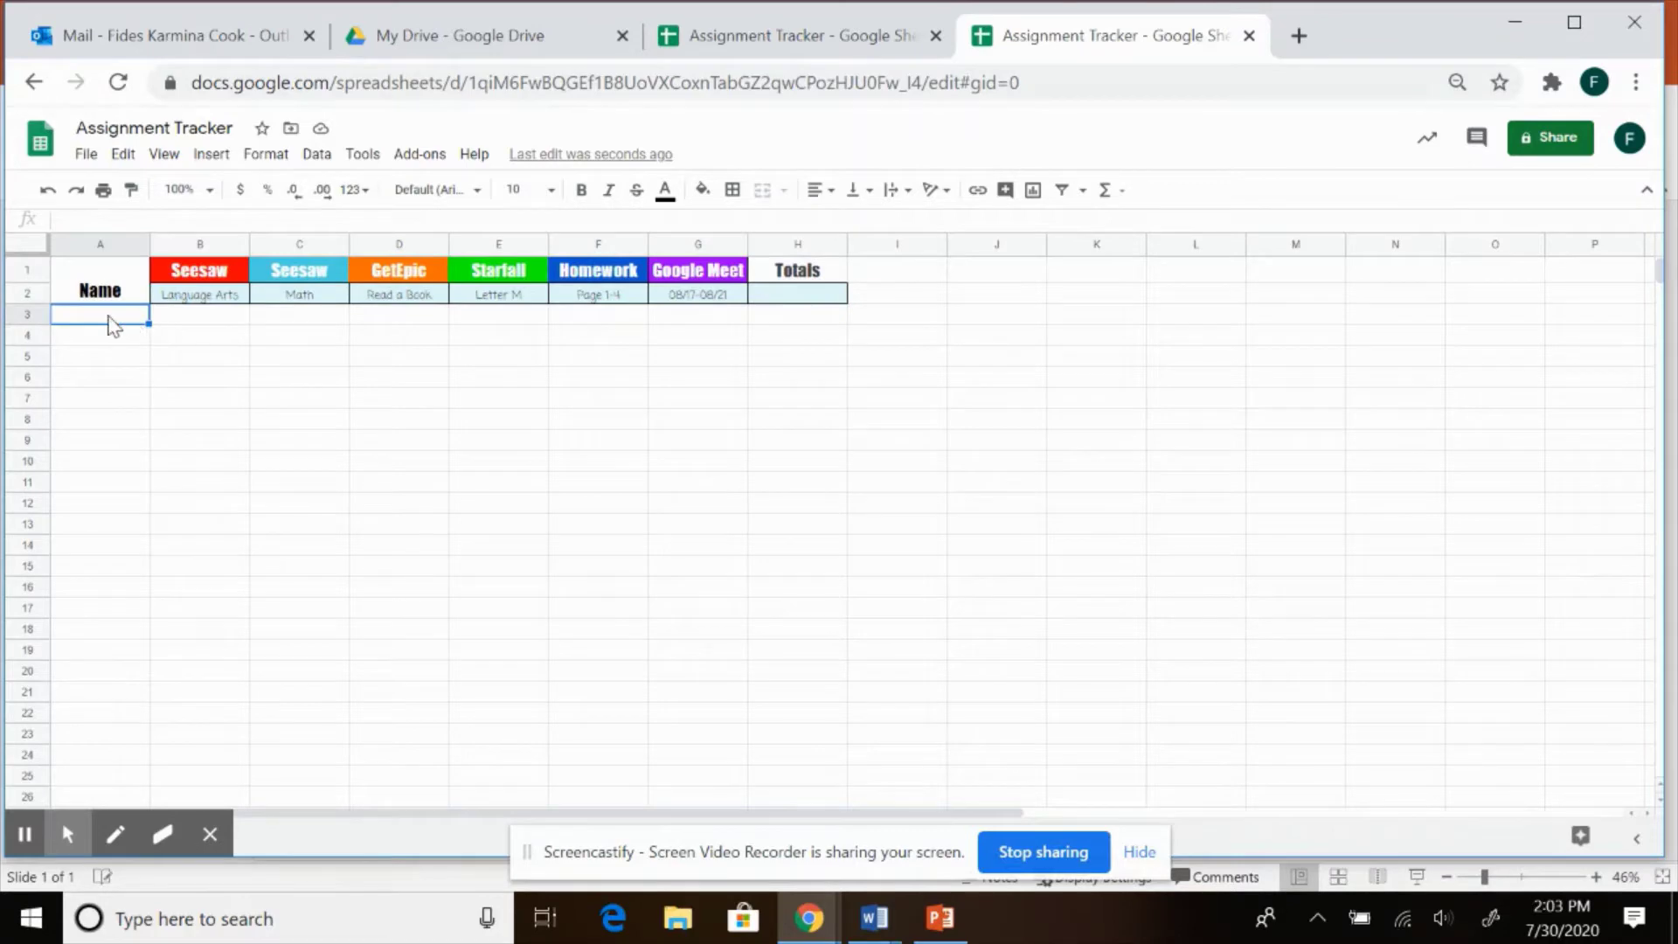
double_click(105, 315)
click(139, 316)
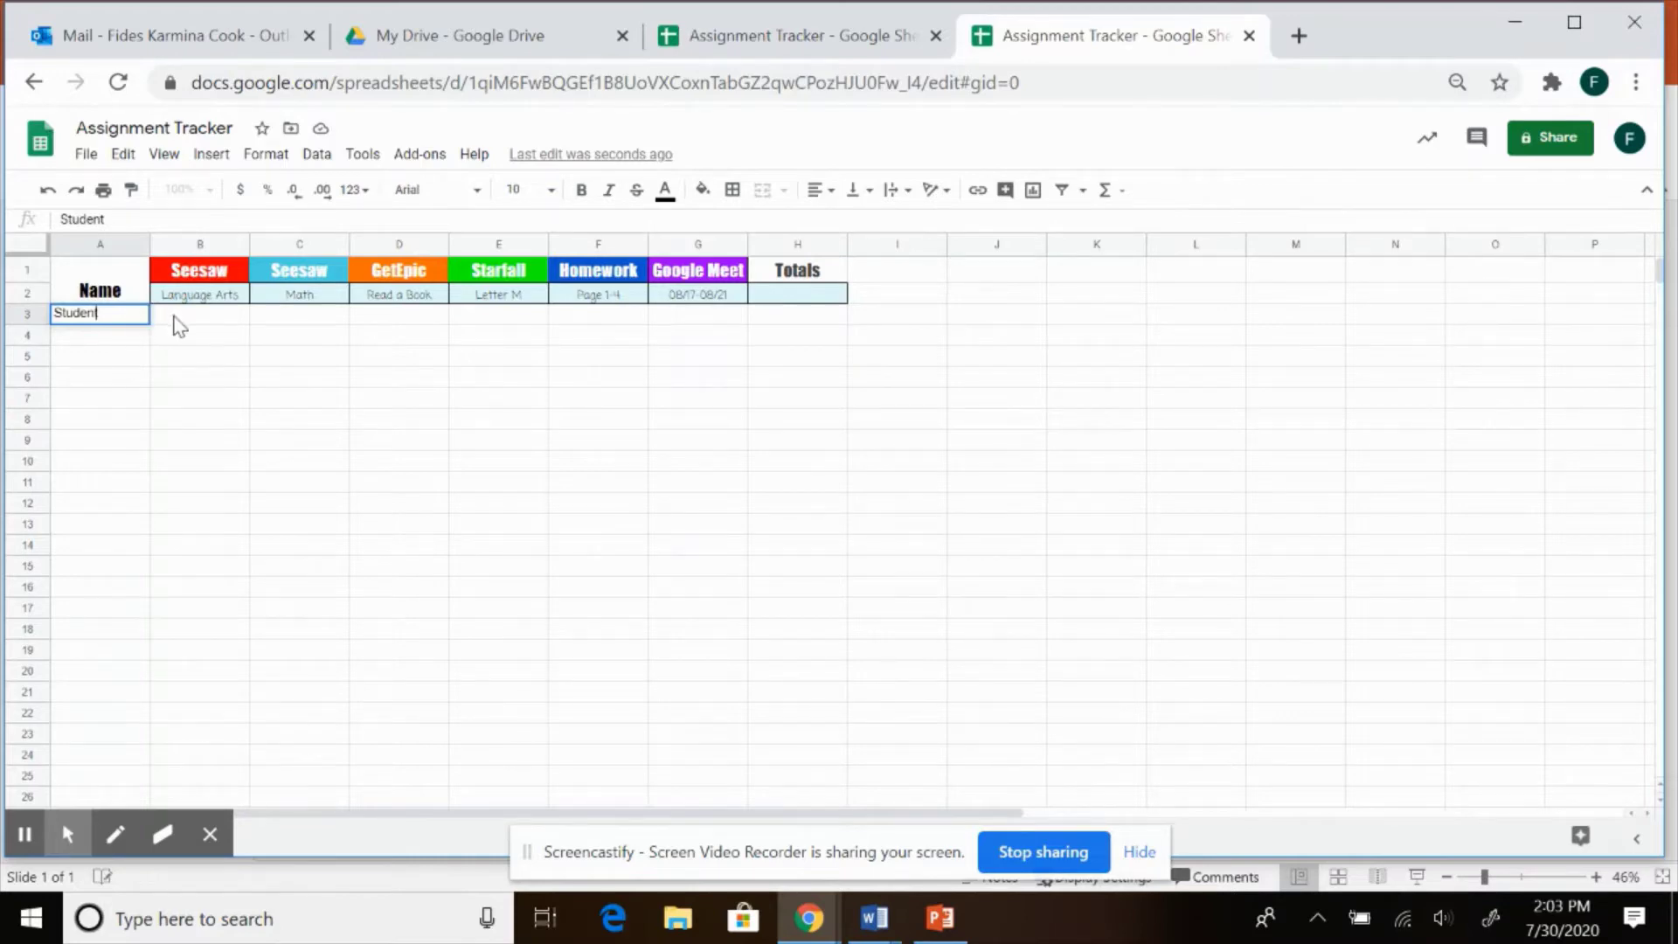
click(174, 316)
click(132, 315)
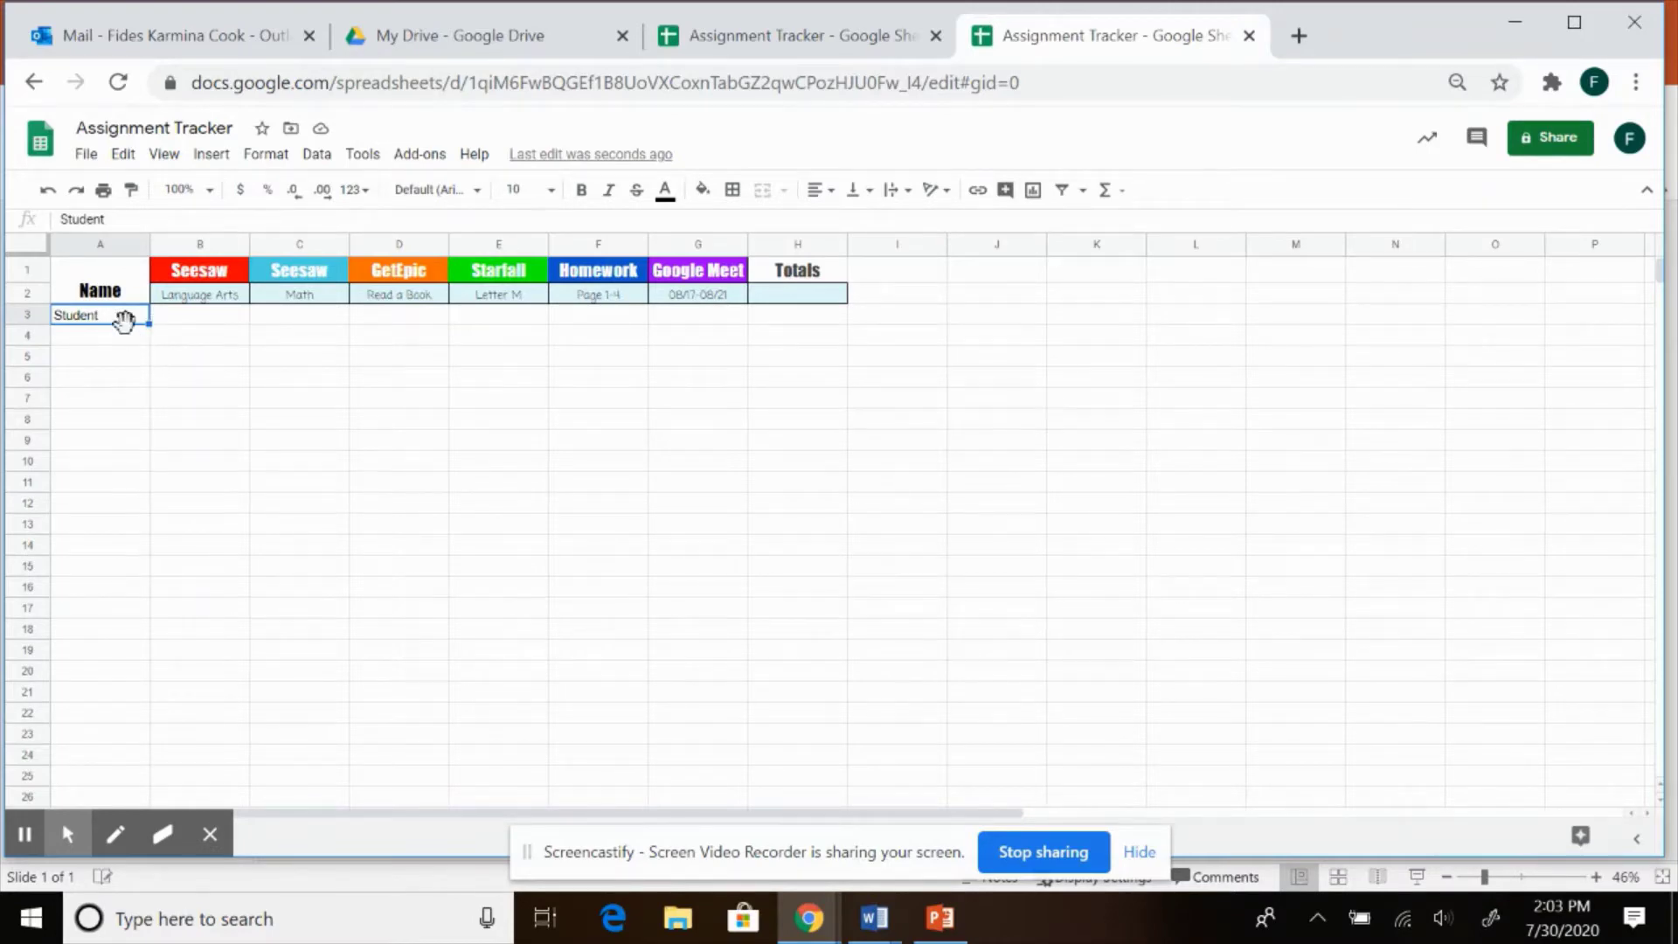
click(147, 326)
drag(147, 327, 144, 790)
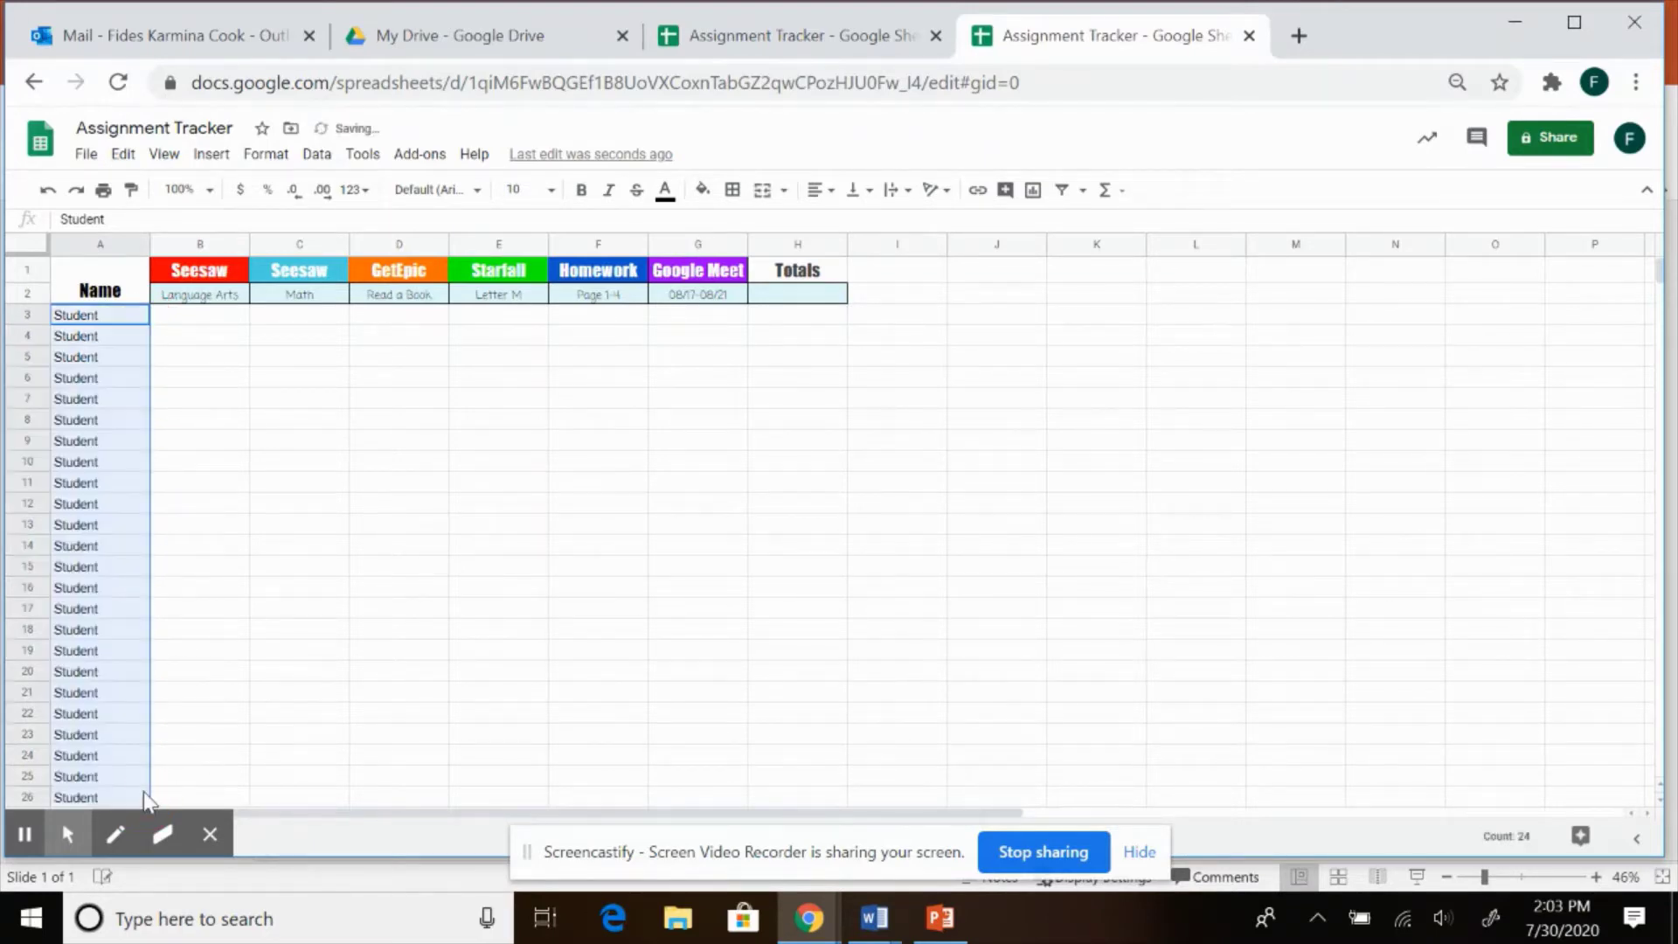
Insert checkboxes in B3:B26 under Seesaw Language Arts and set their text color to red
click(206, 318)
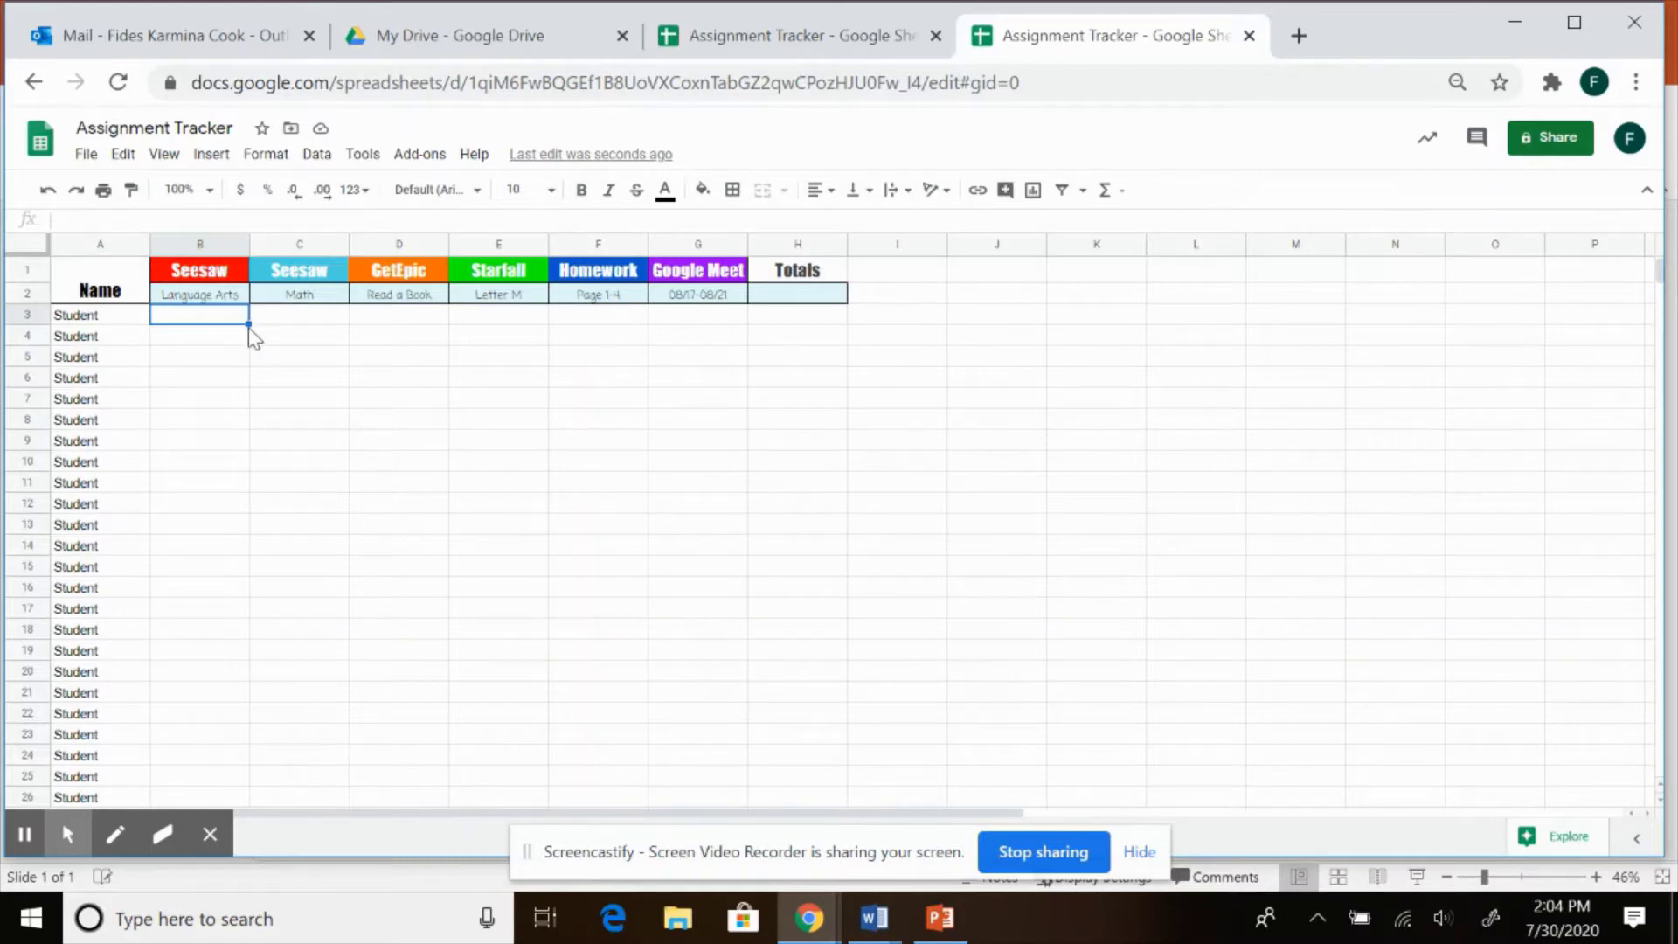
drag(248, 324, 243, 795)
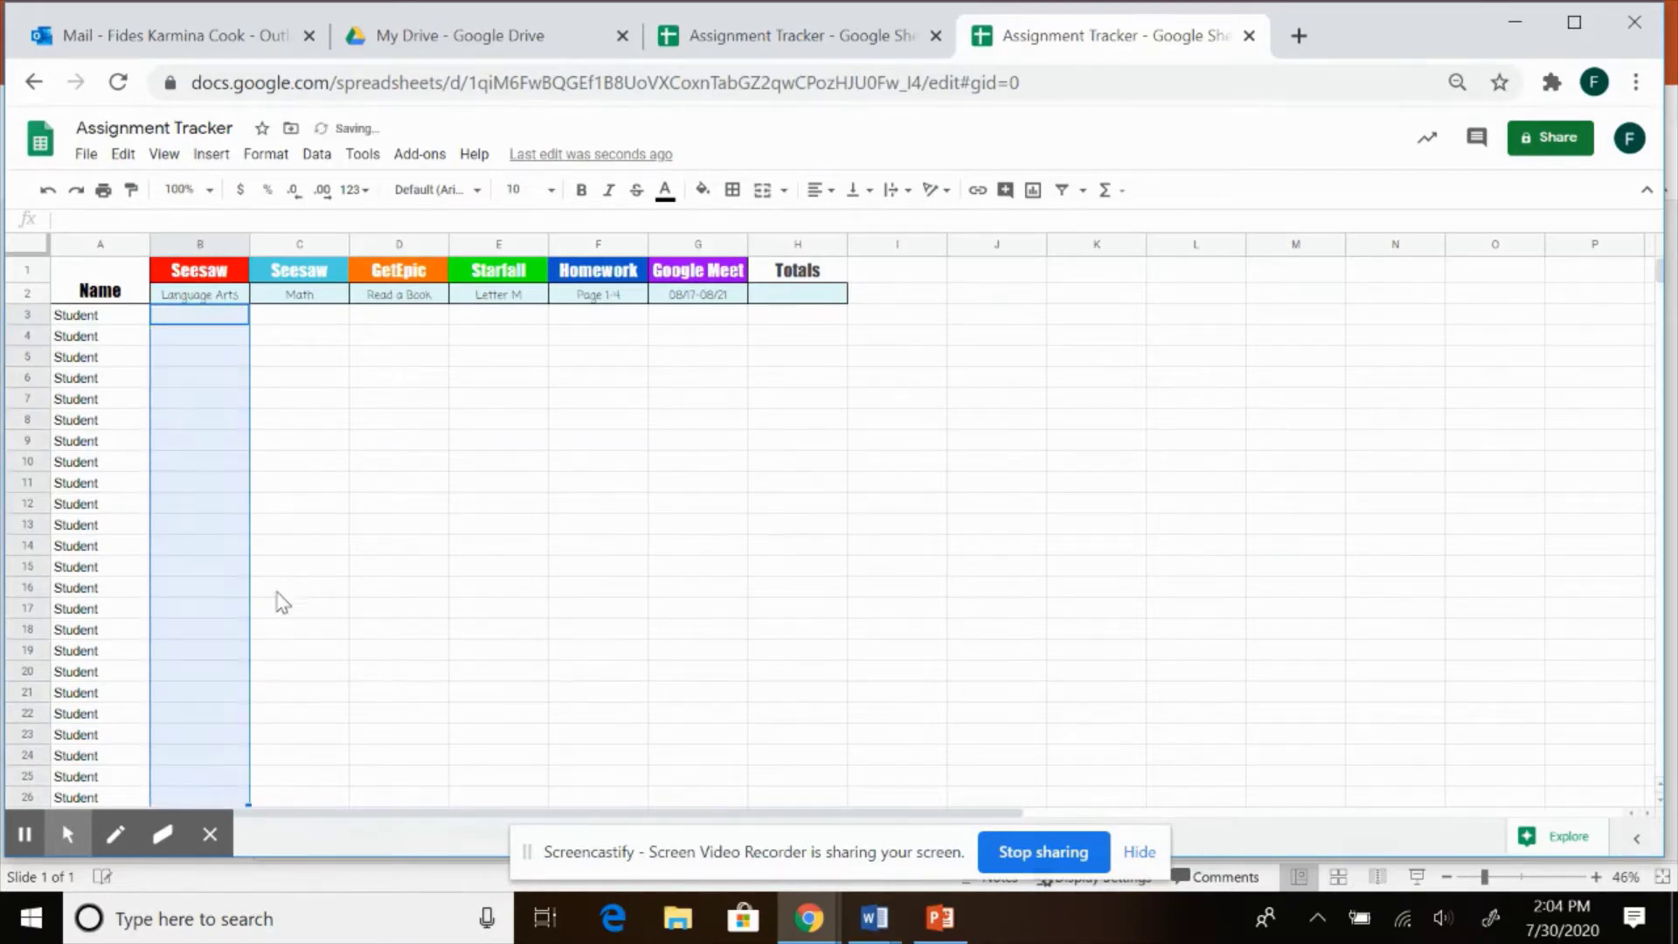
click(212, 156)
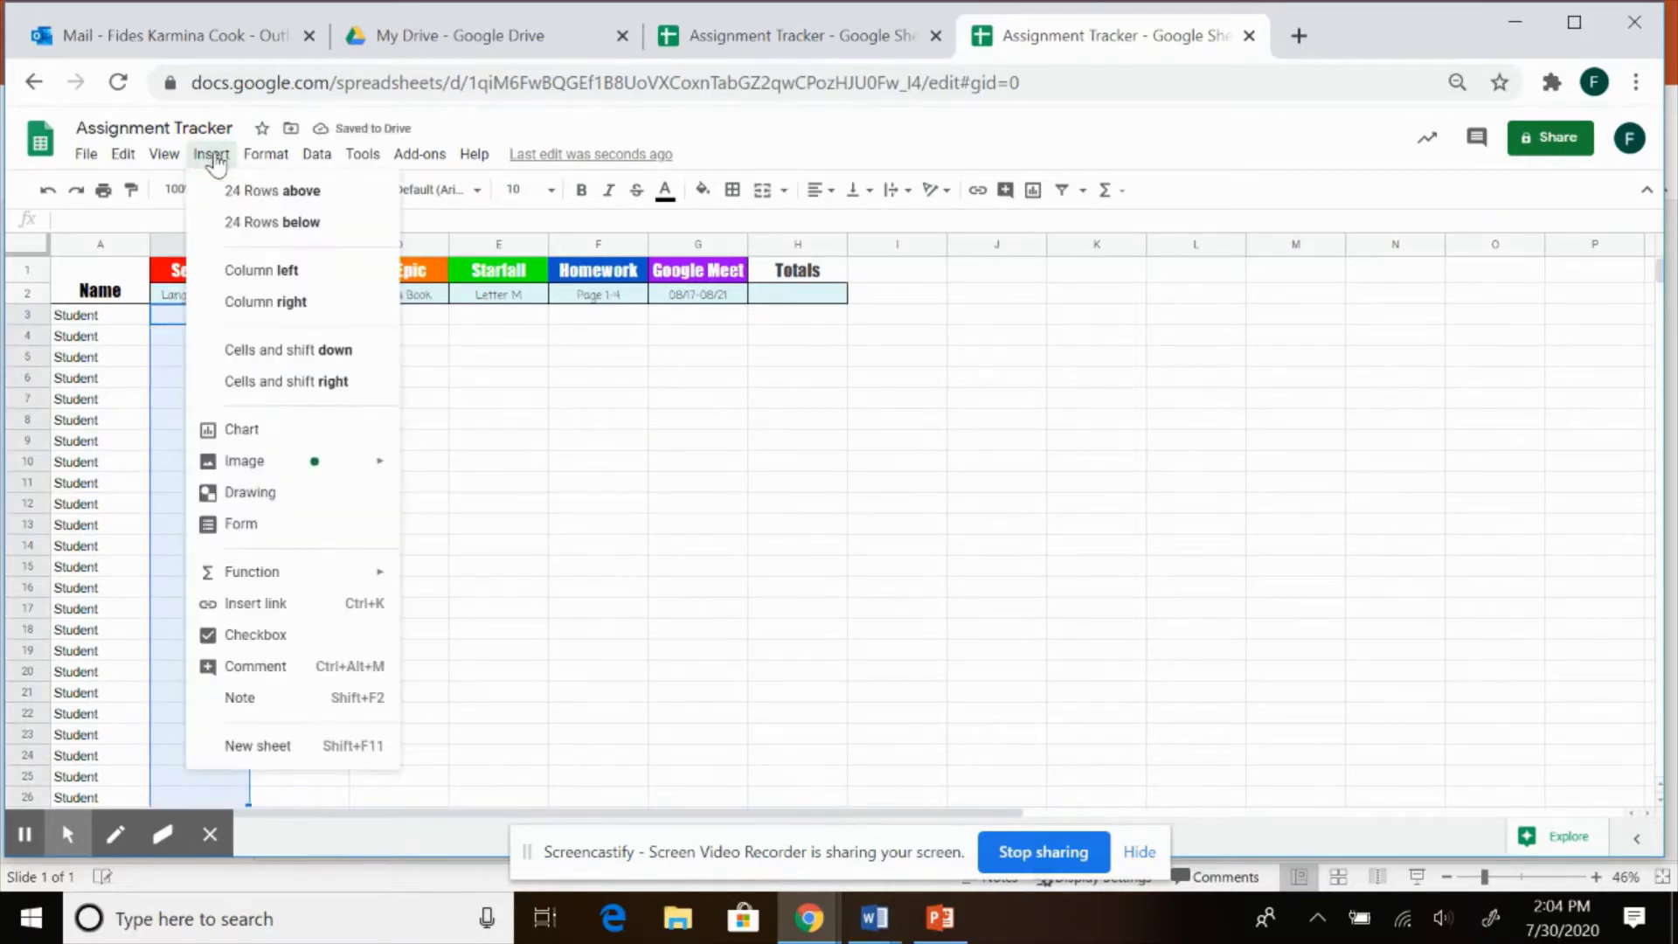
click(240, 637)
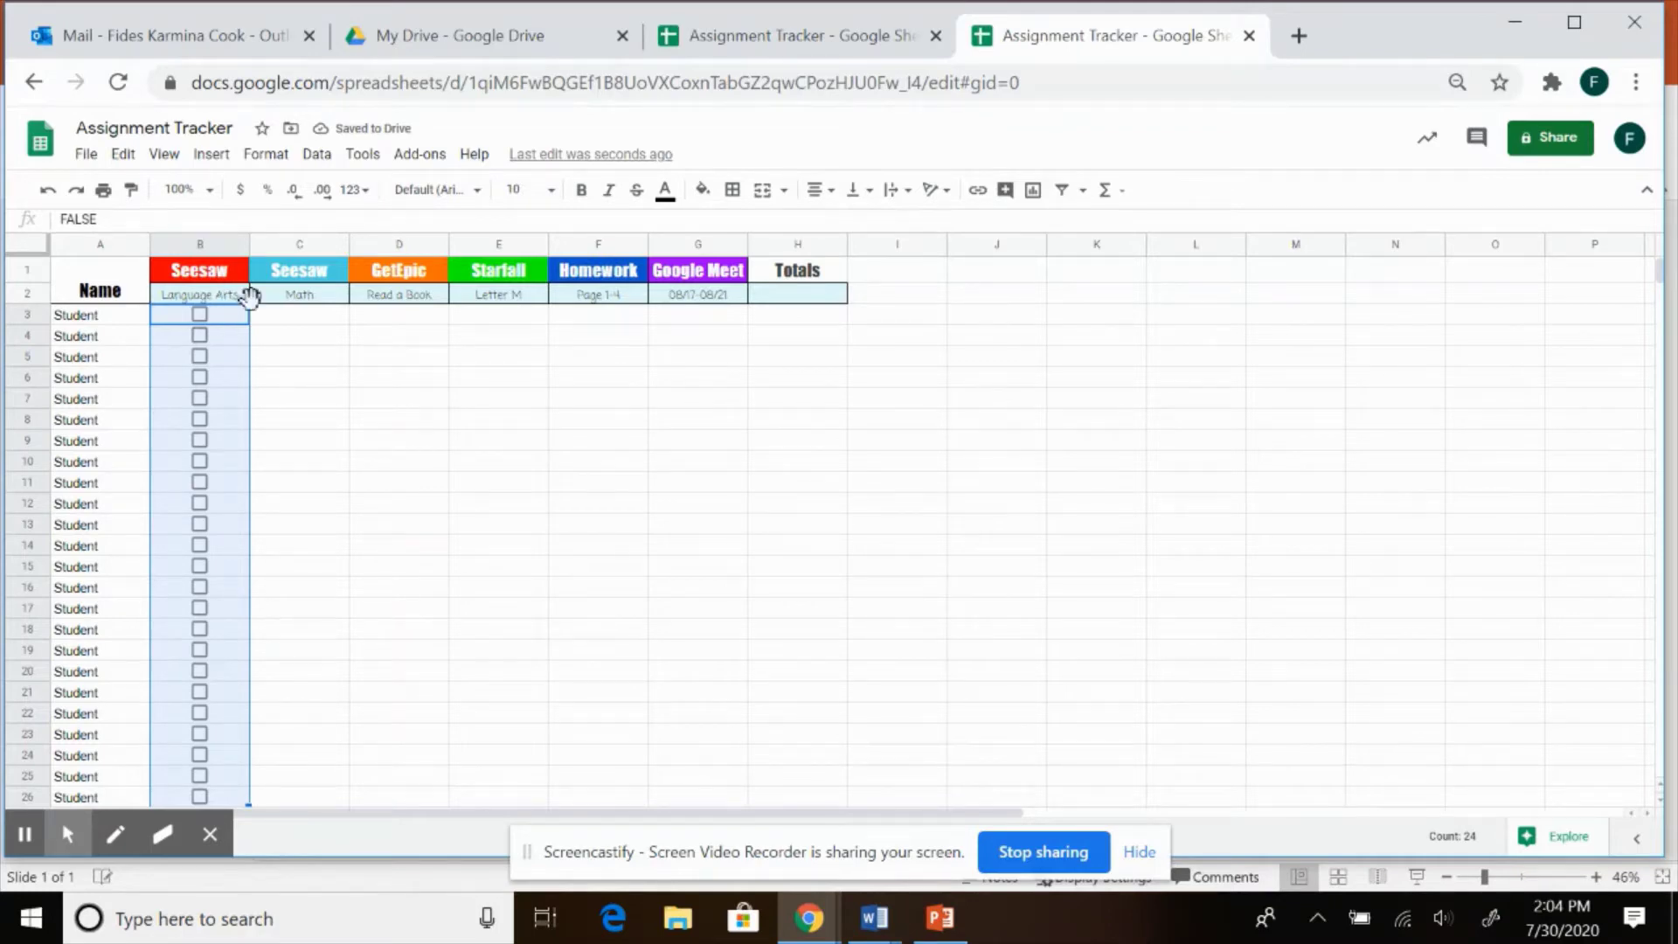
click(677, 201)
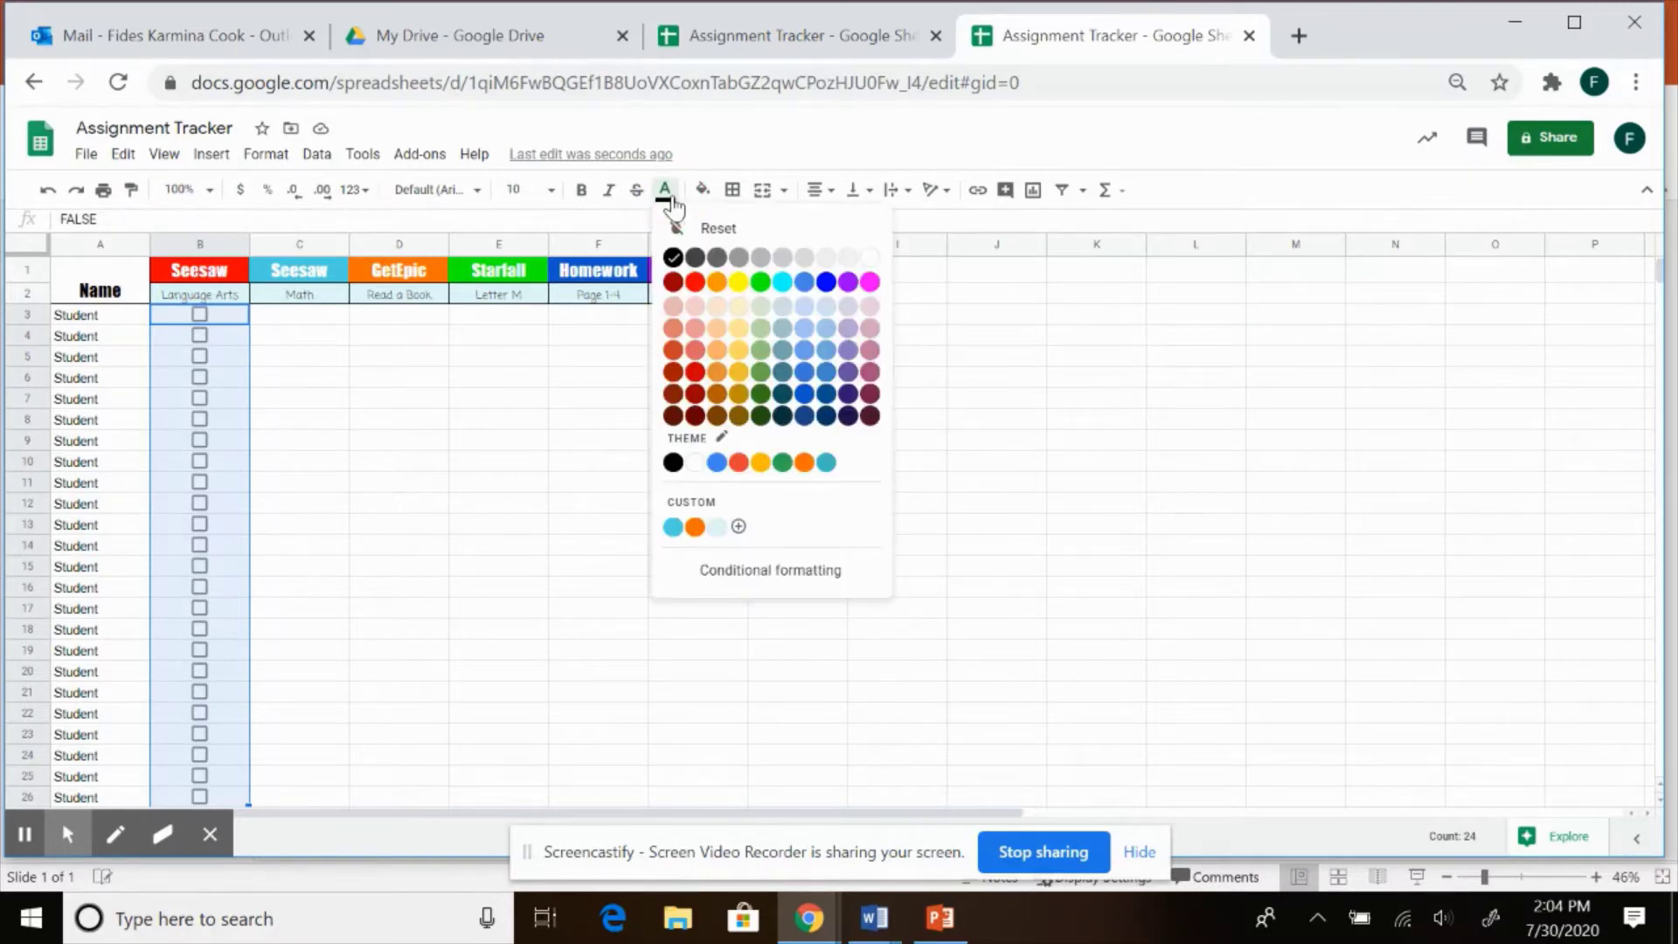
click(694, 282)
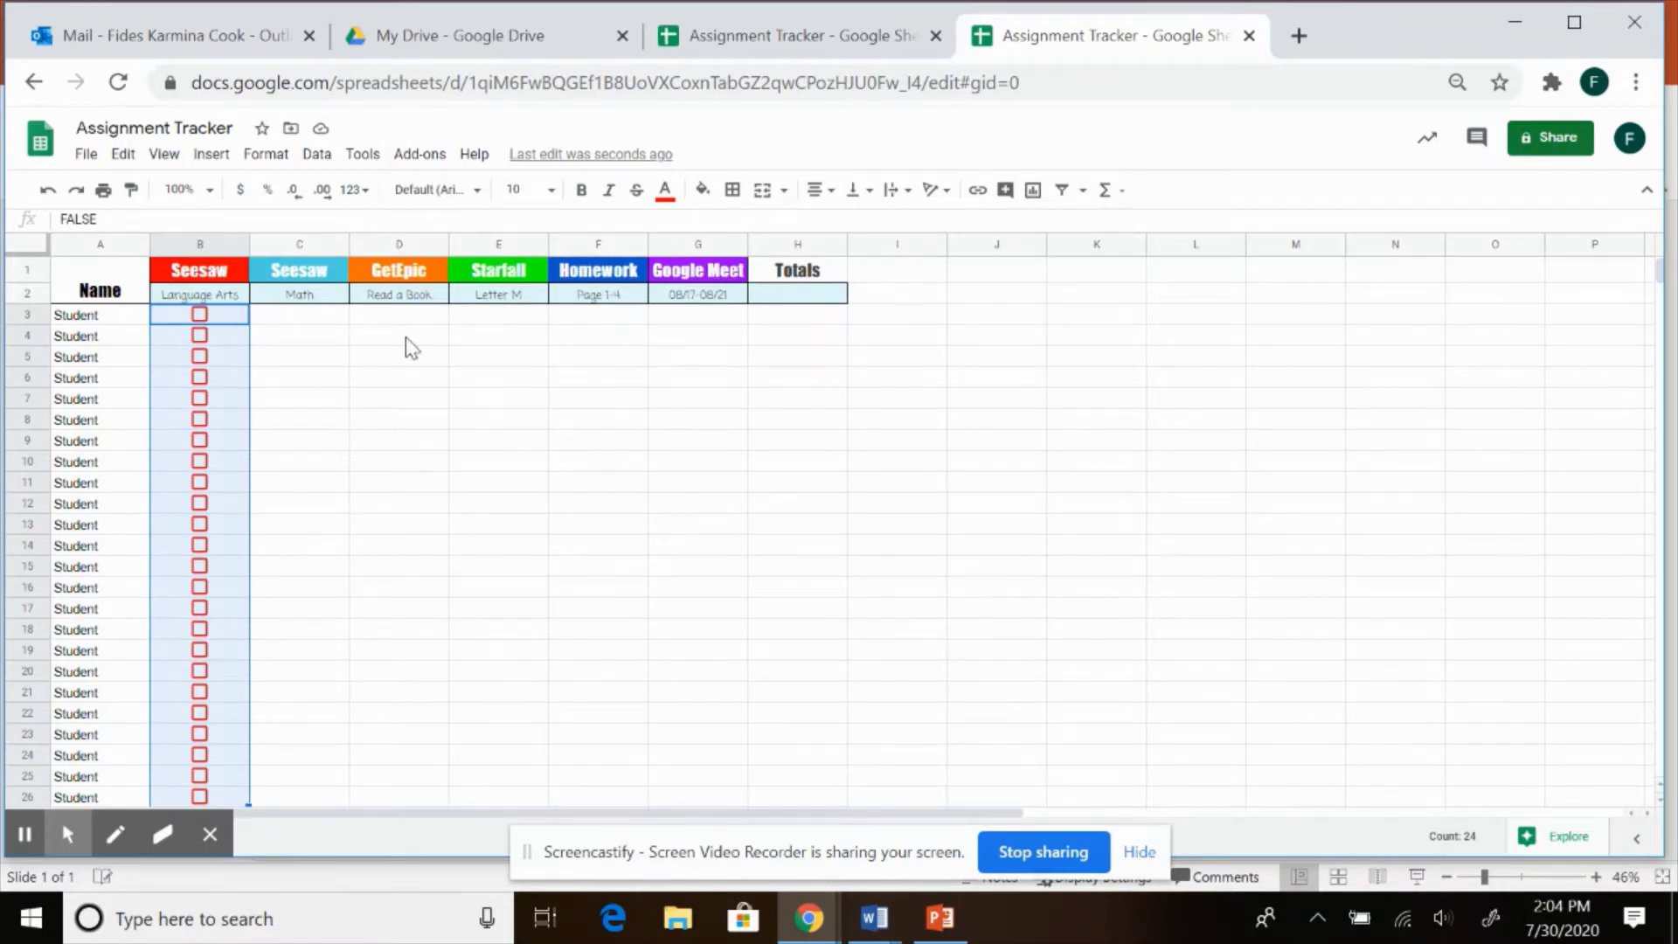
Check all the Seesaw Language Arts boxes at once and clear them again
key(space)
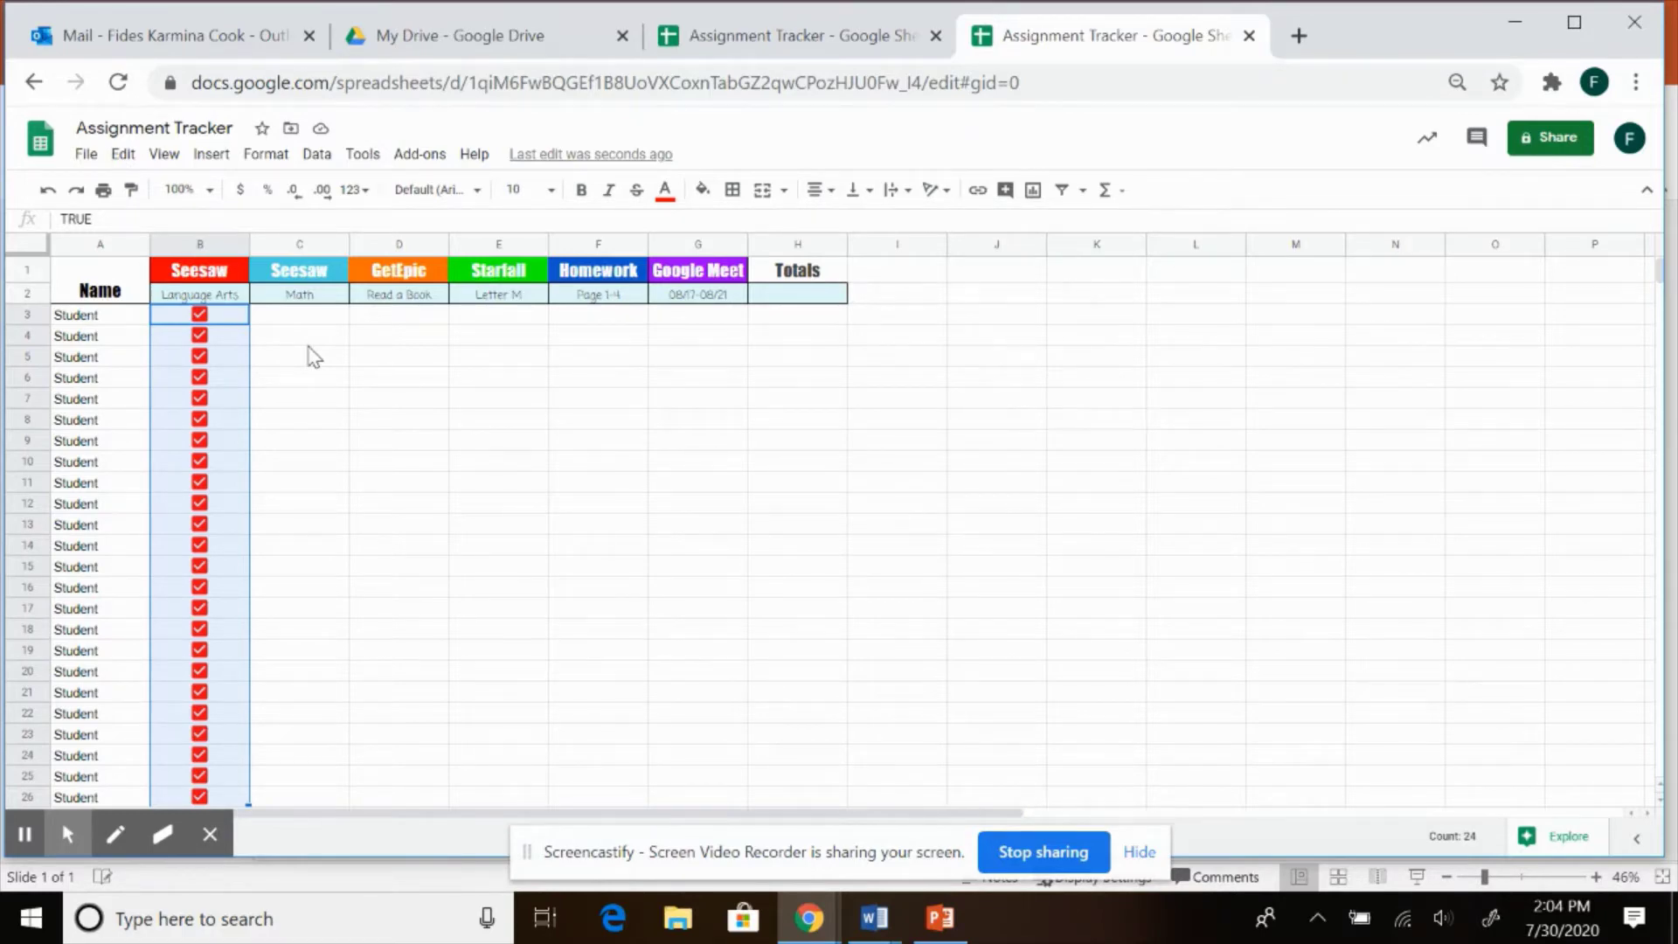
key(space)
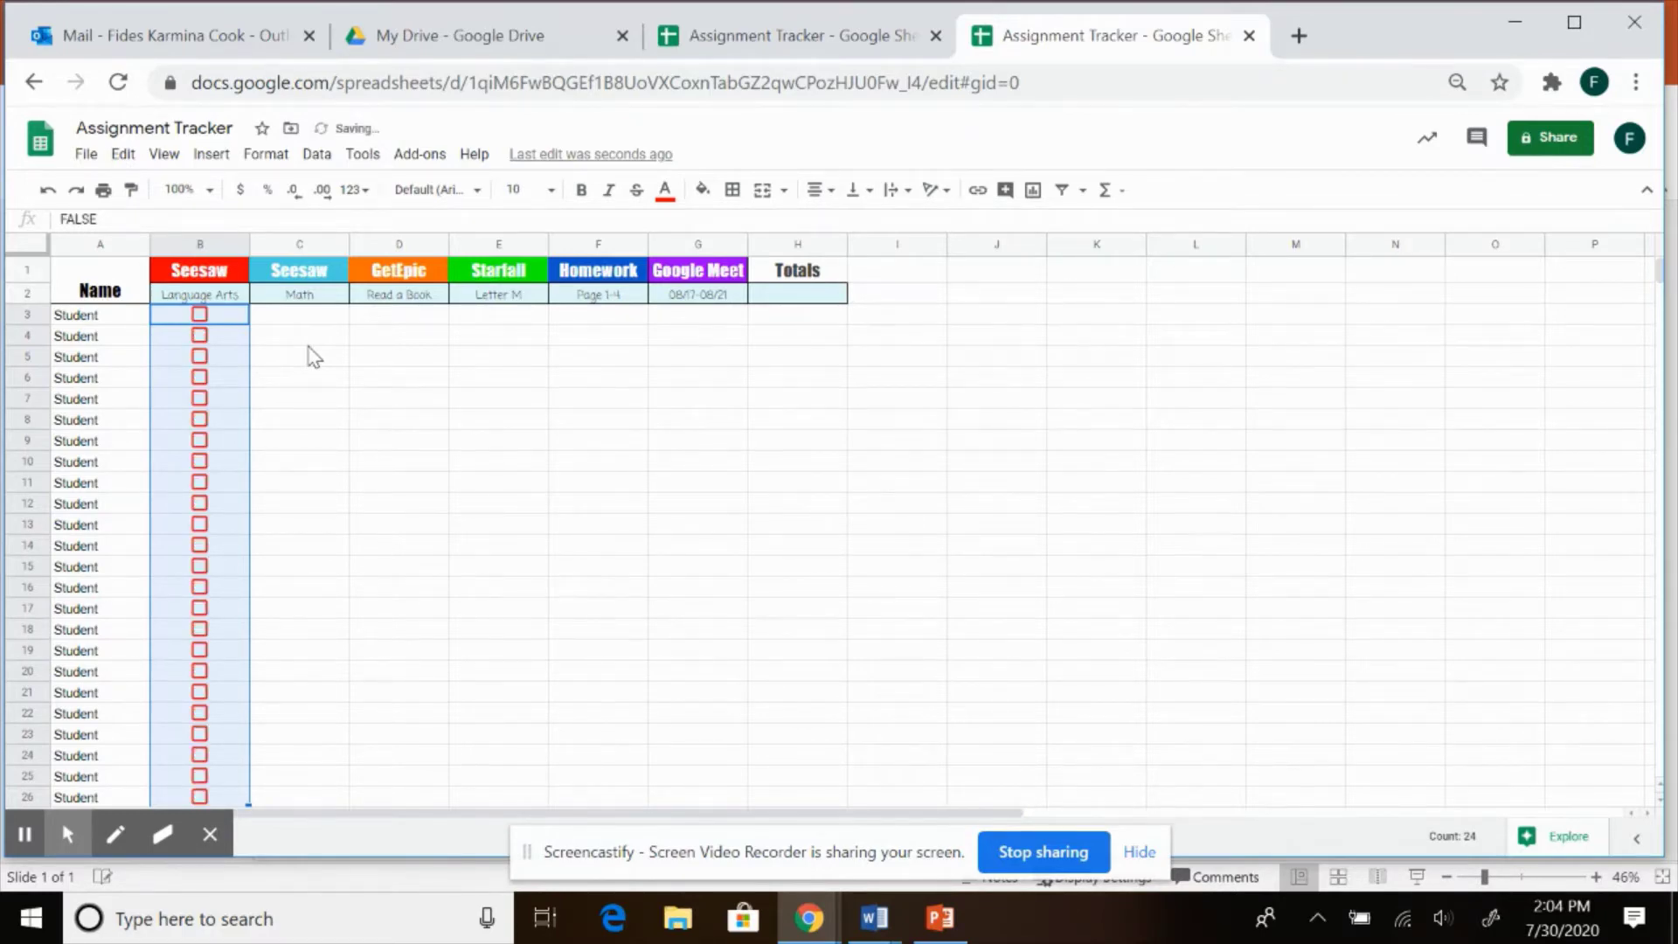
Check the Language Arts box in B4 and fill the checked state down to B11
click(327, 336)
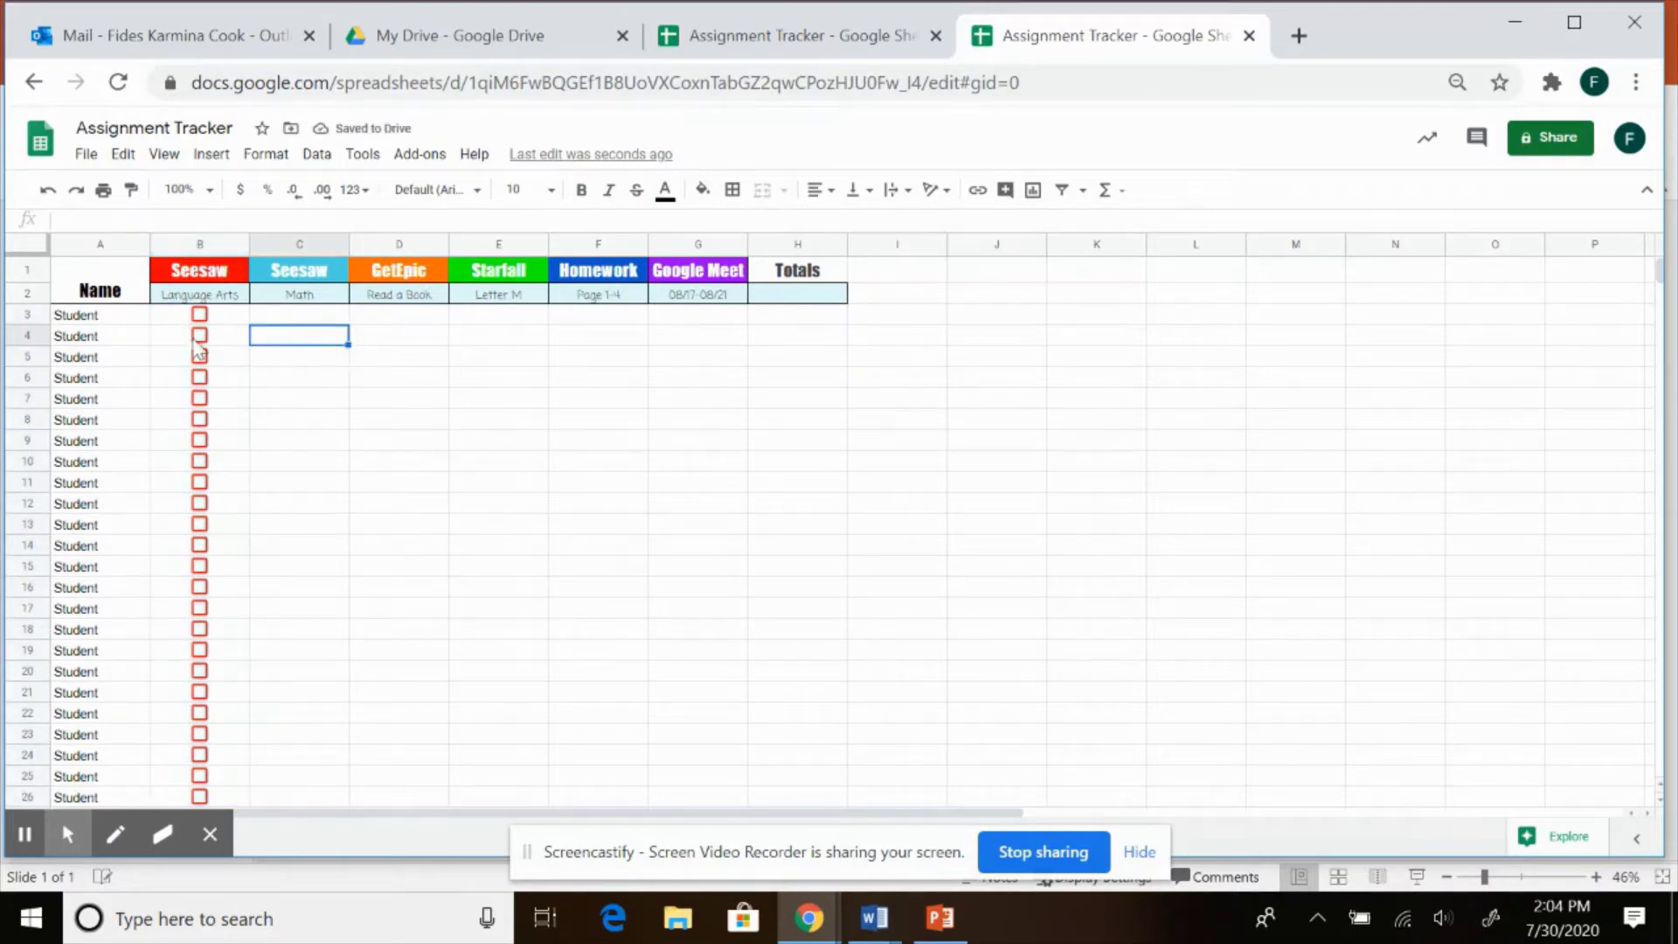
click(199, 335)
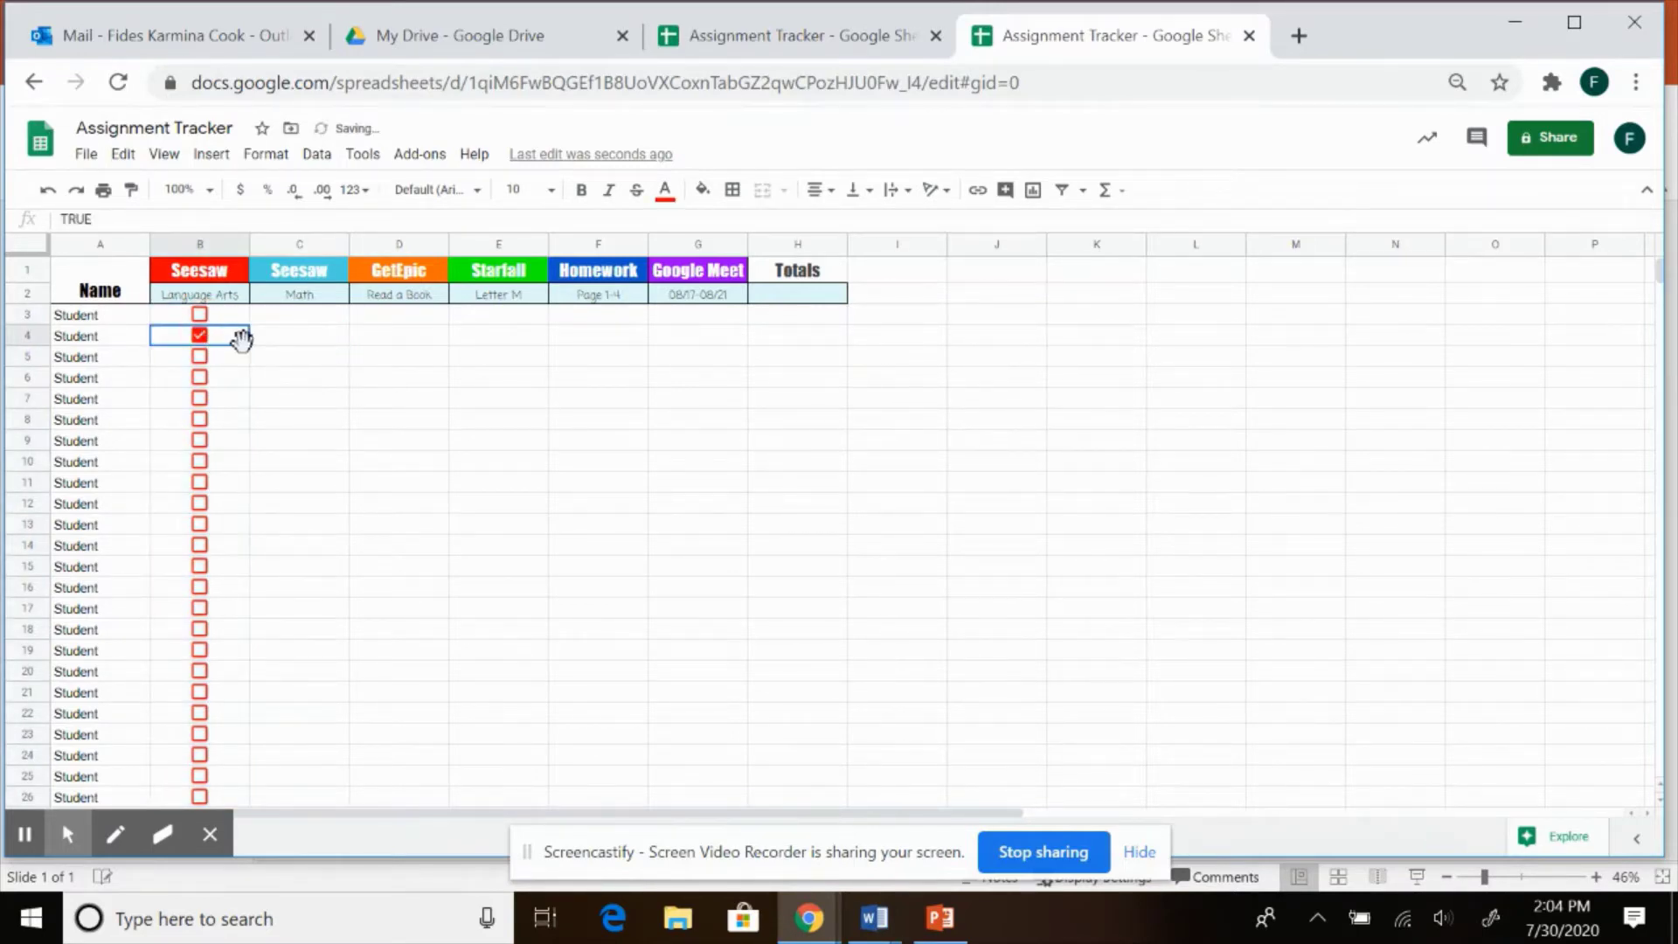
drag(247, 347, 251, 478)
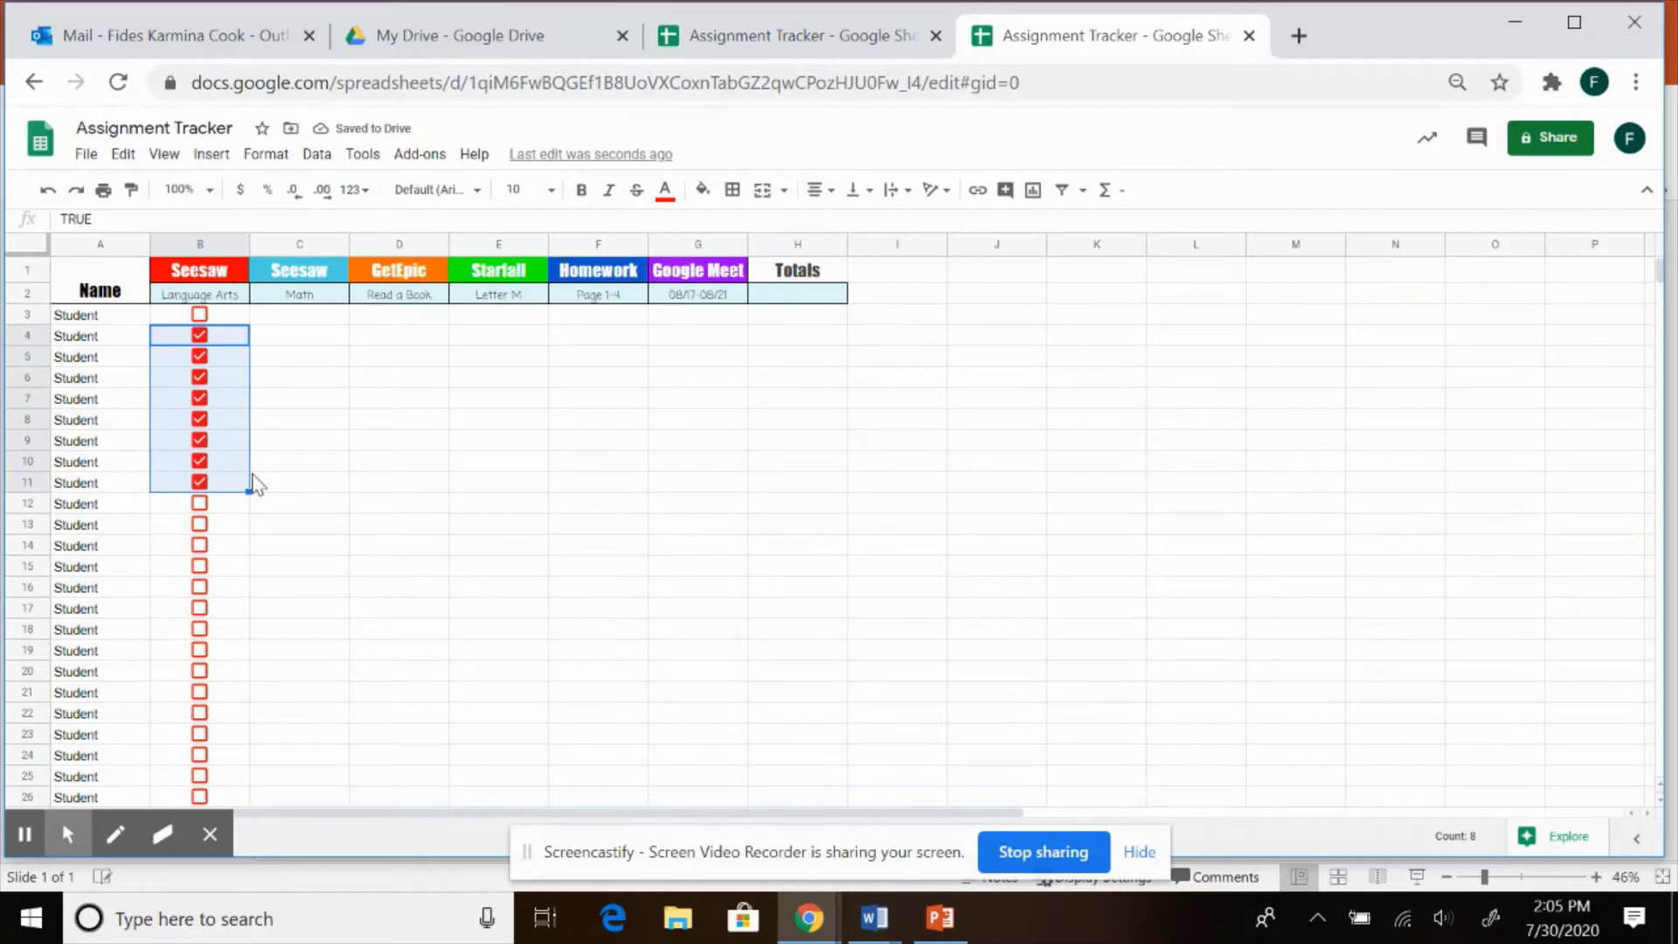
Insert checkboxes in C3:C26 under Seesaw Math and set their text color to cyan
click(303, 316)
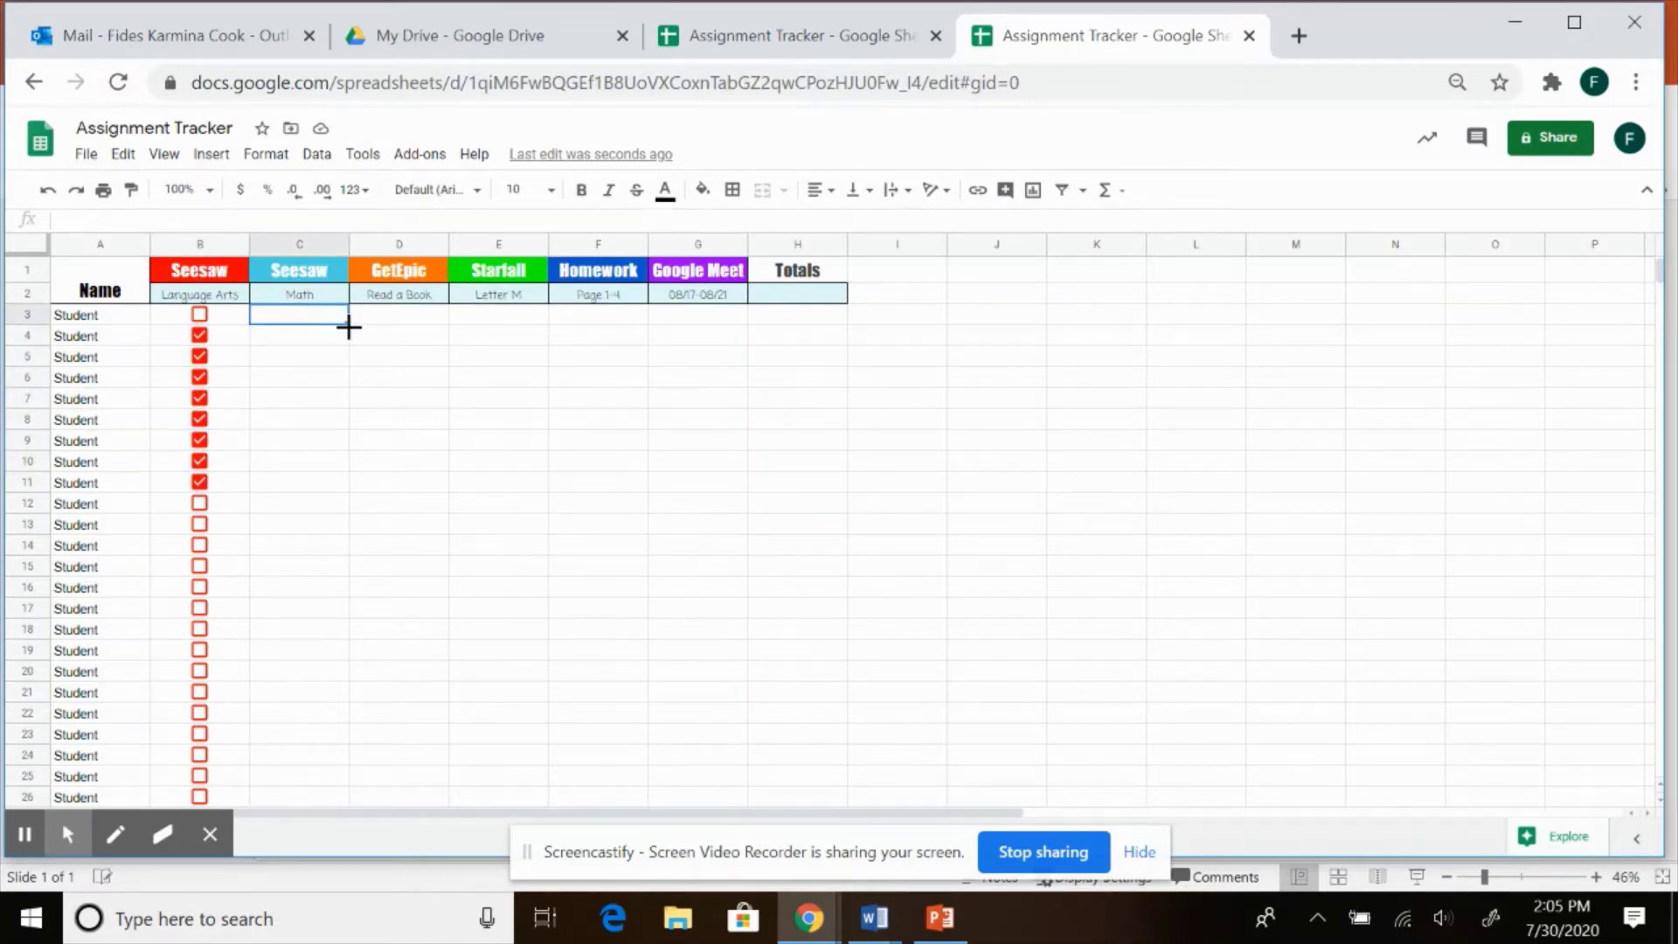
drag(348, 326, 346, 797)
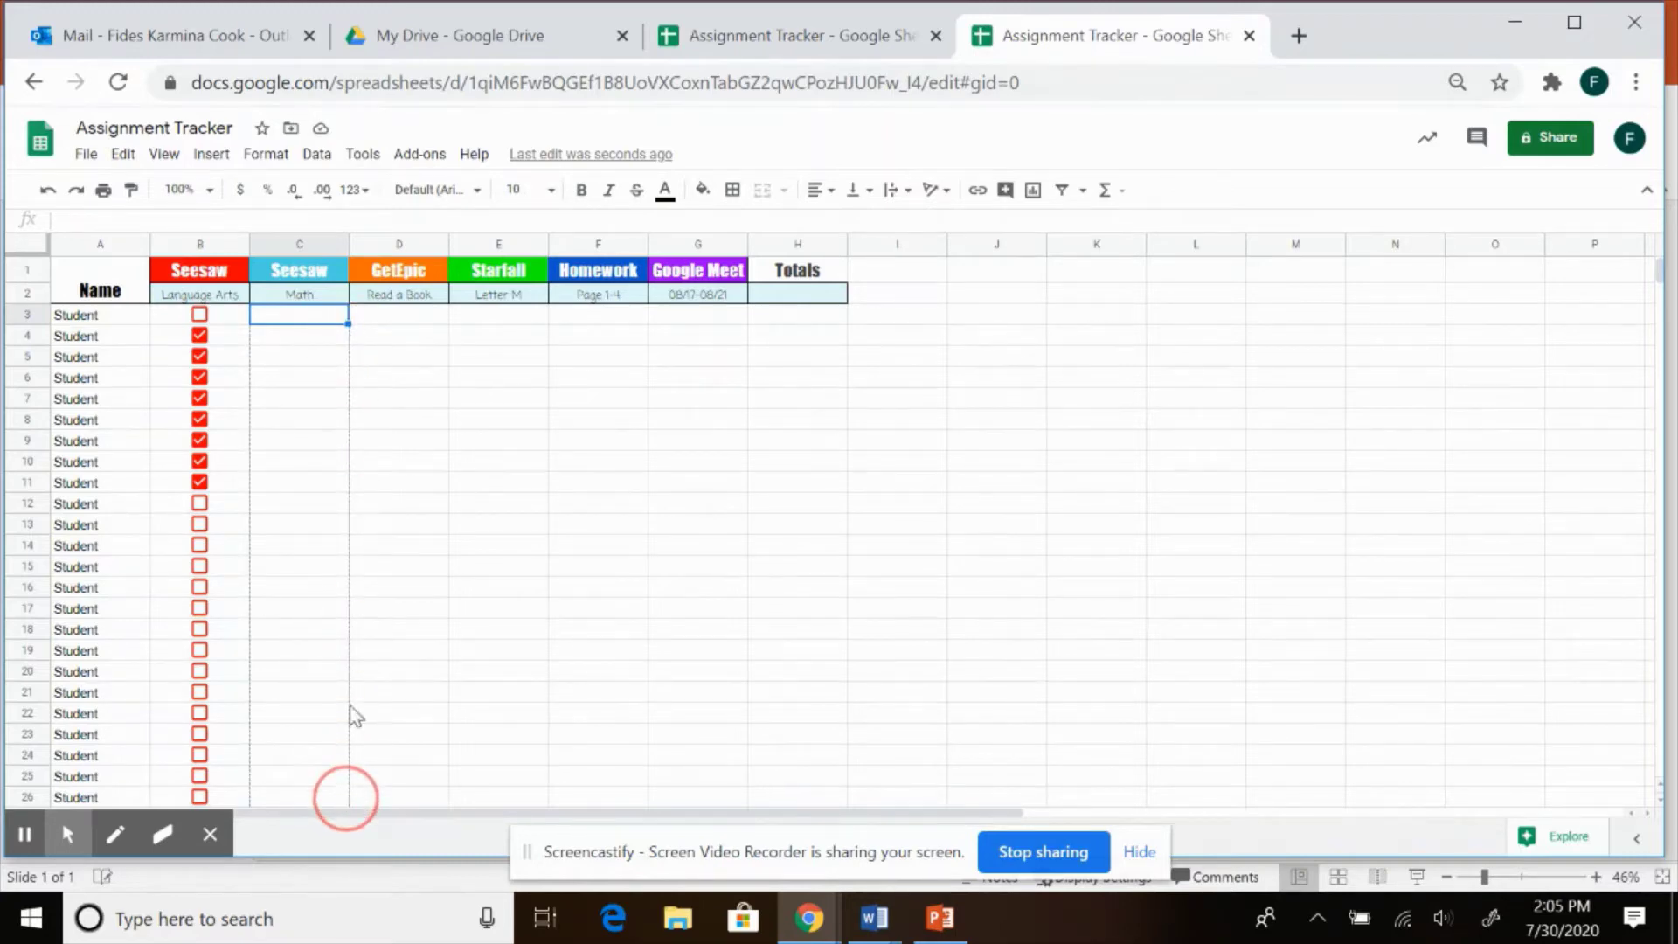
click(211, 154)
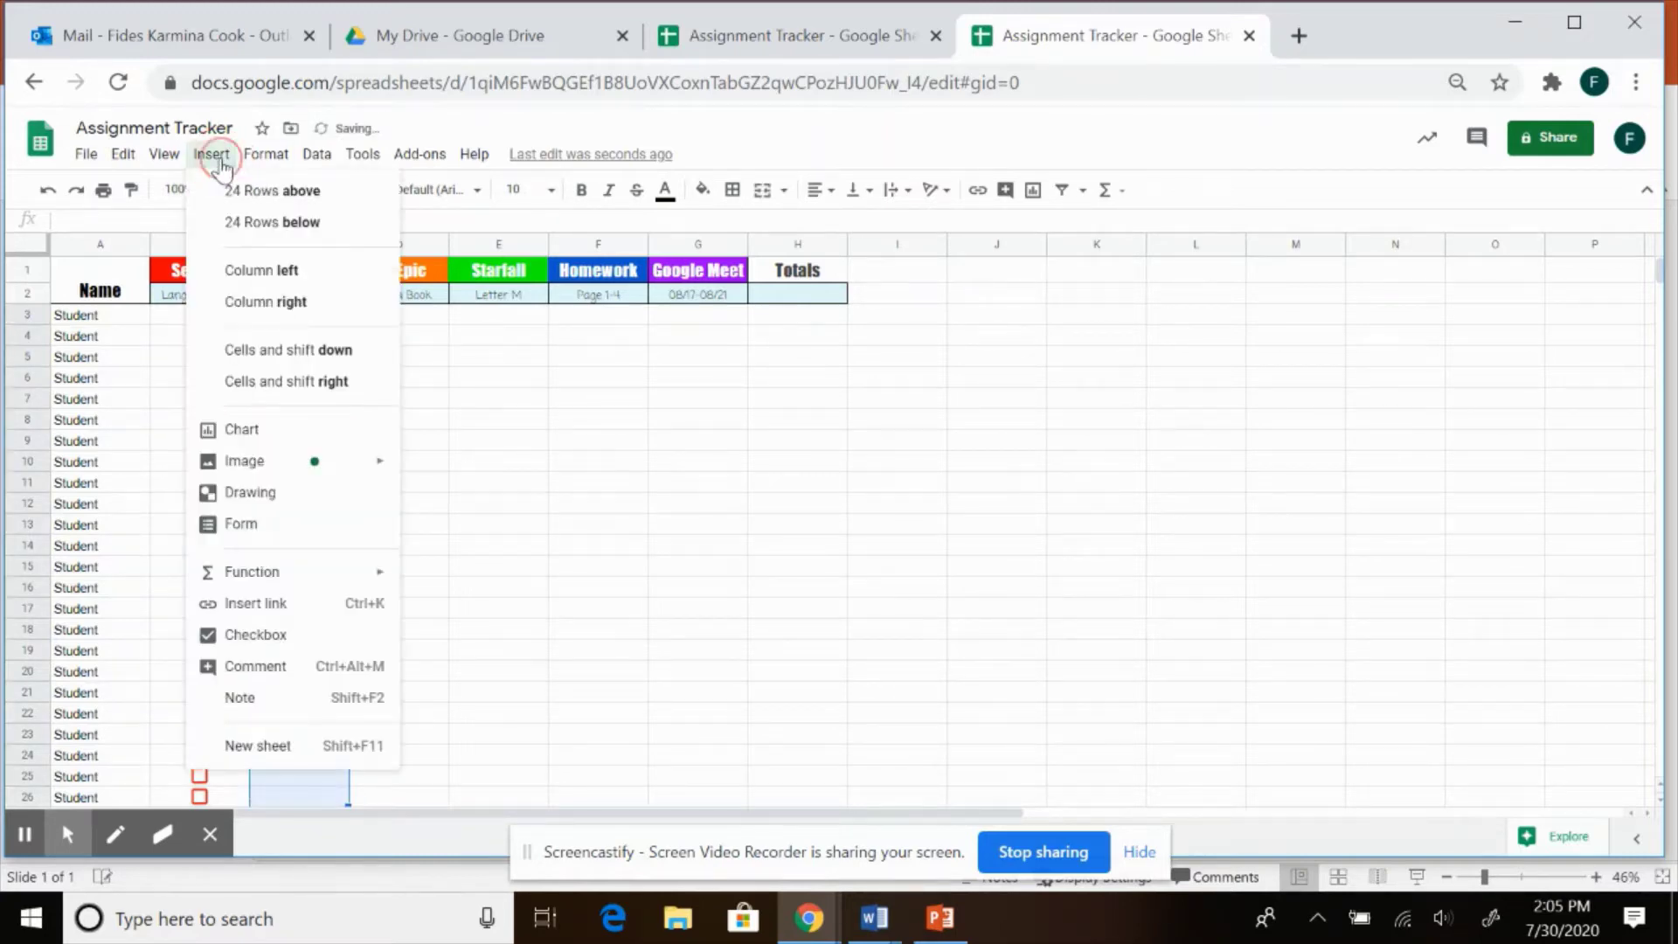
click(276, 651)
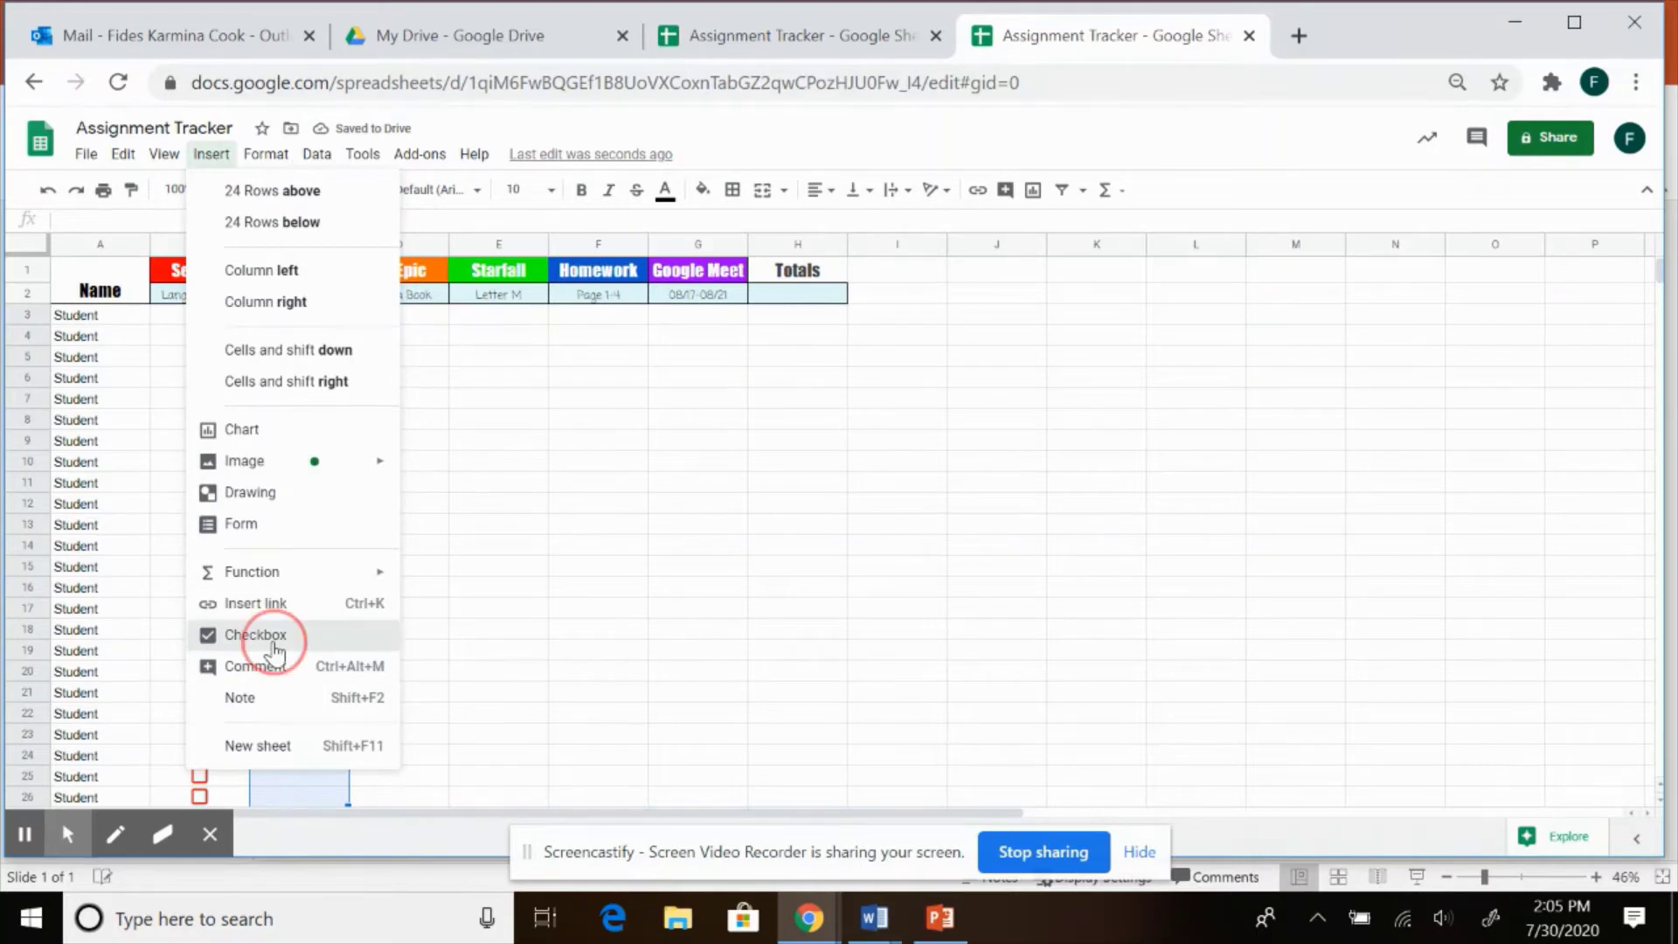
click(665, 190)
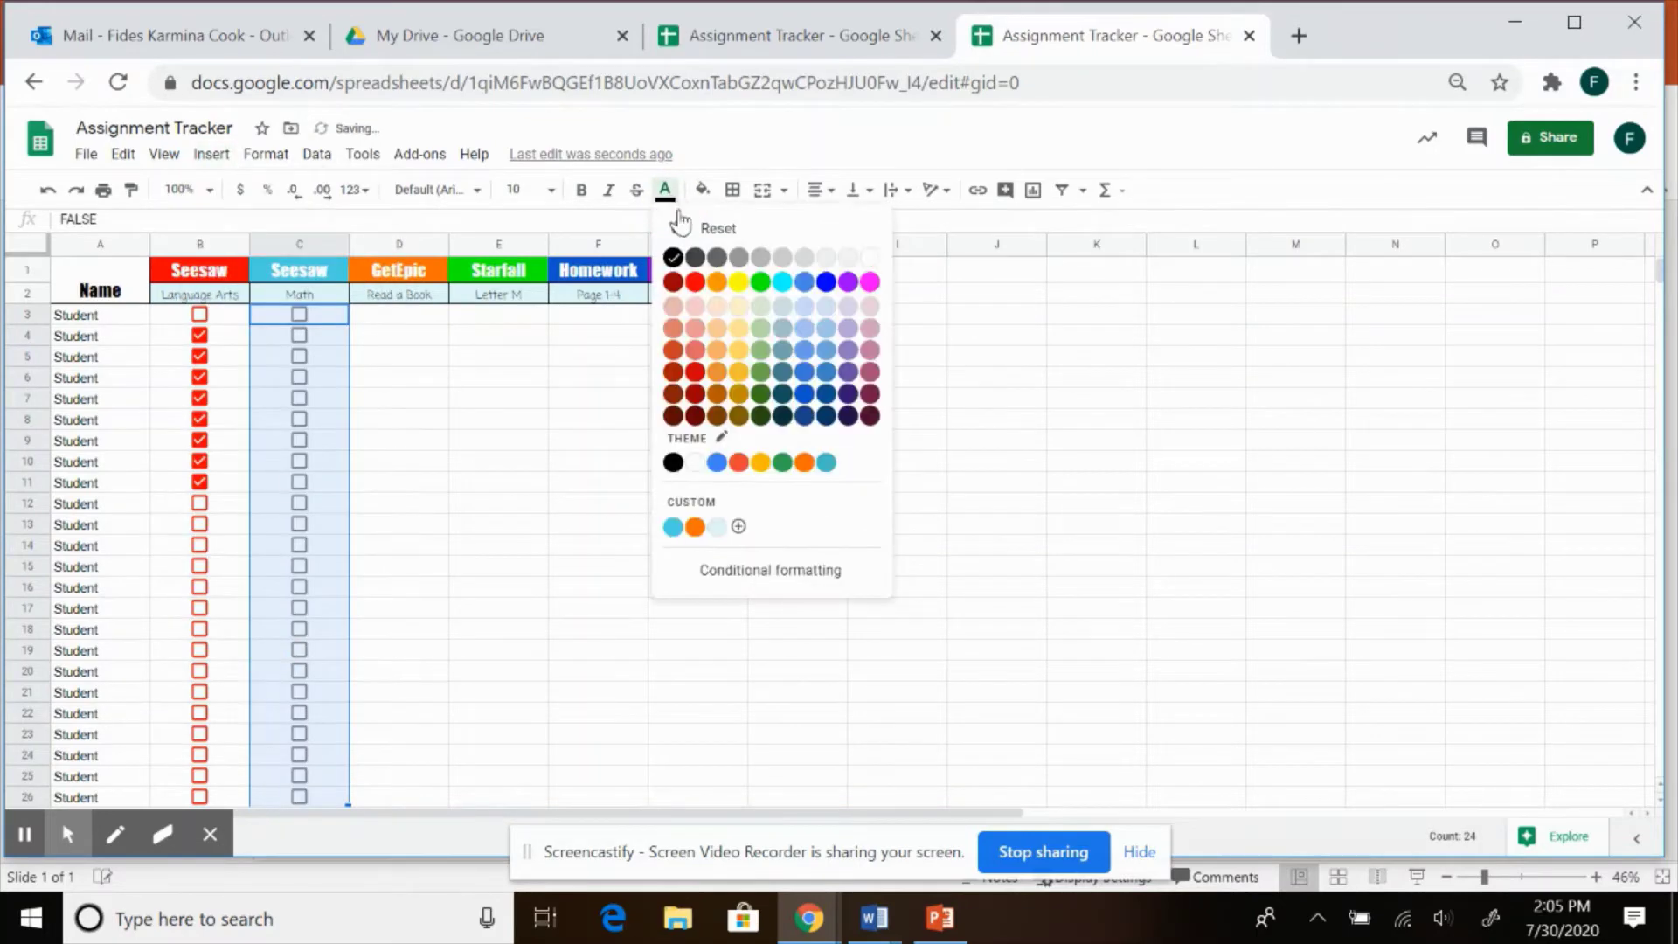
click(783, 290)
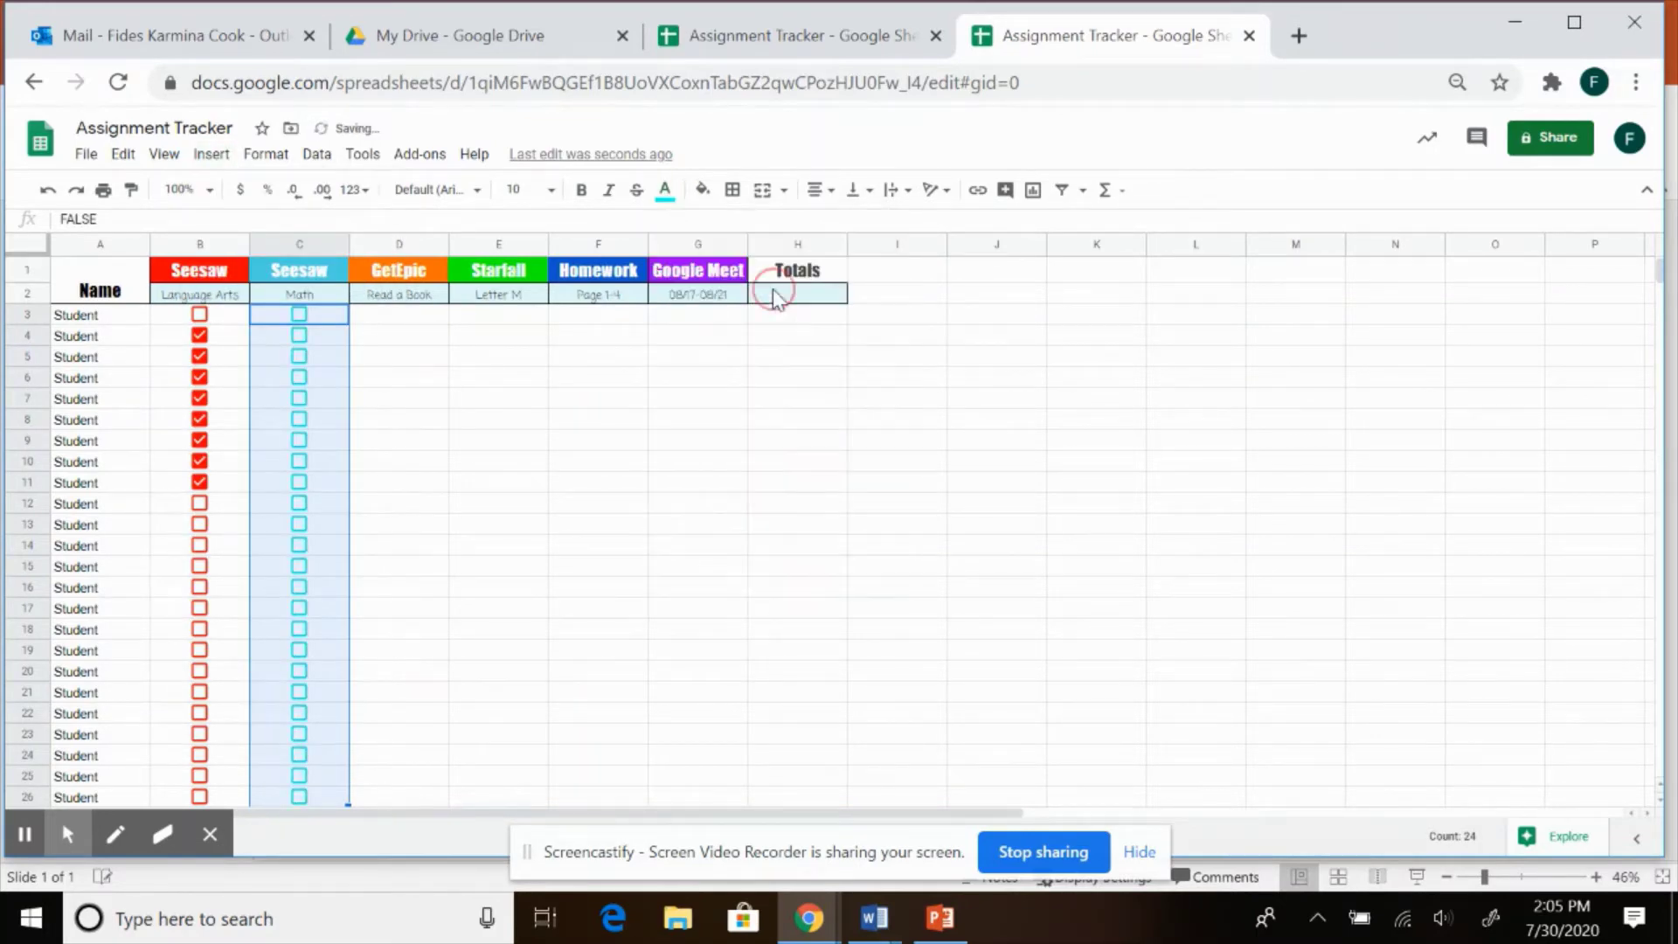
Insert checkboxes in D3:D26 under GetEpic Read a Book
click(428, 326)
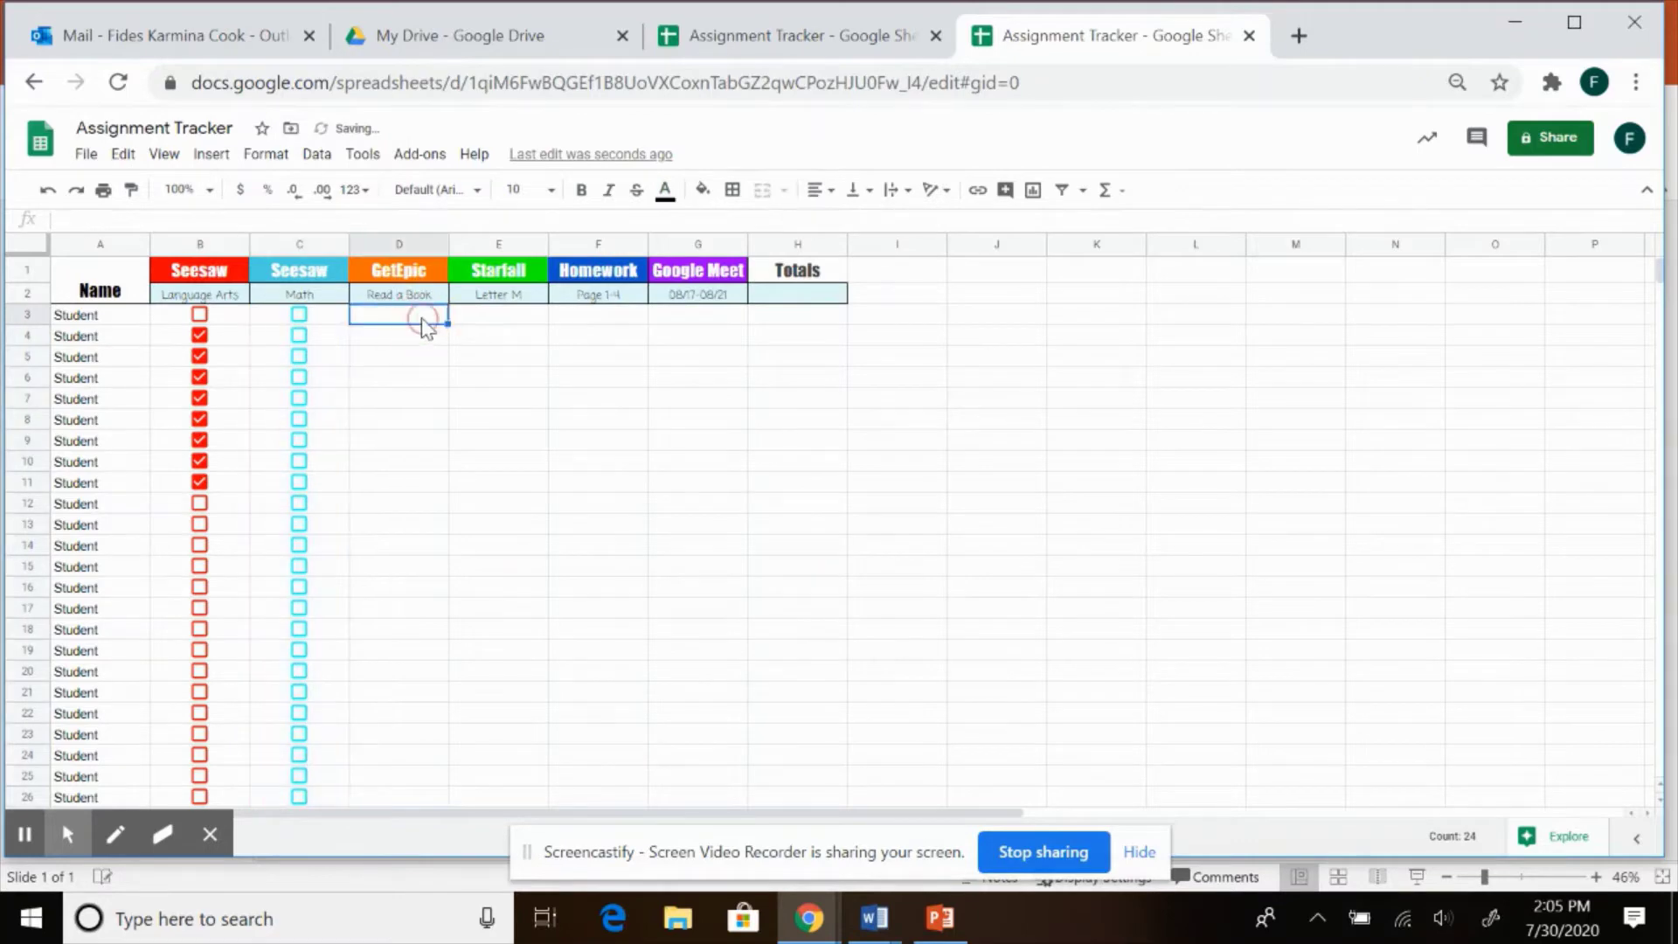
click(445, 323)
drag(445, 323, 440, 799)
click(206, 156)
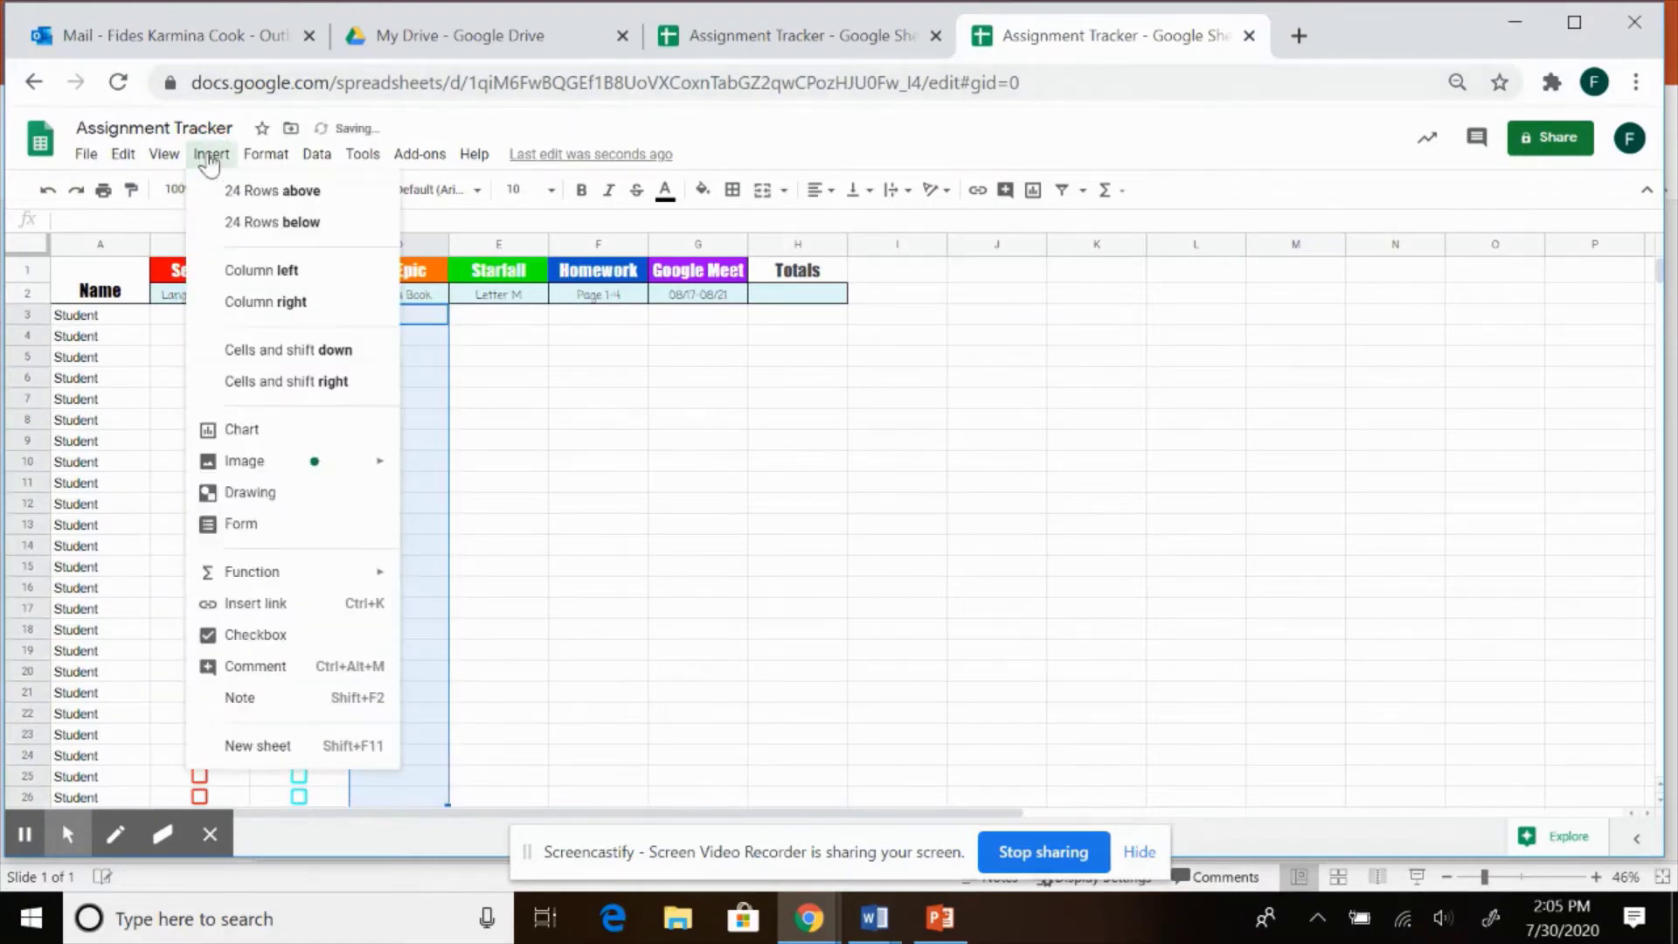
click(262, 635)
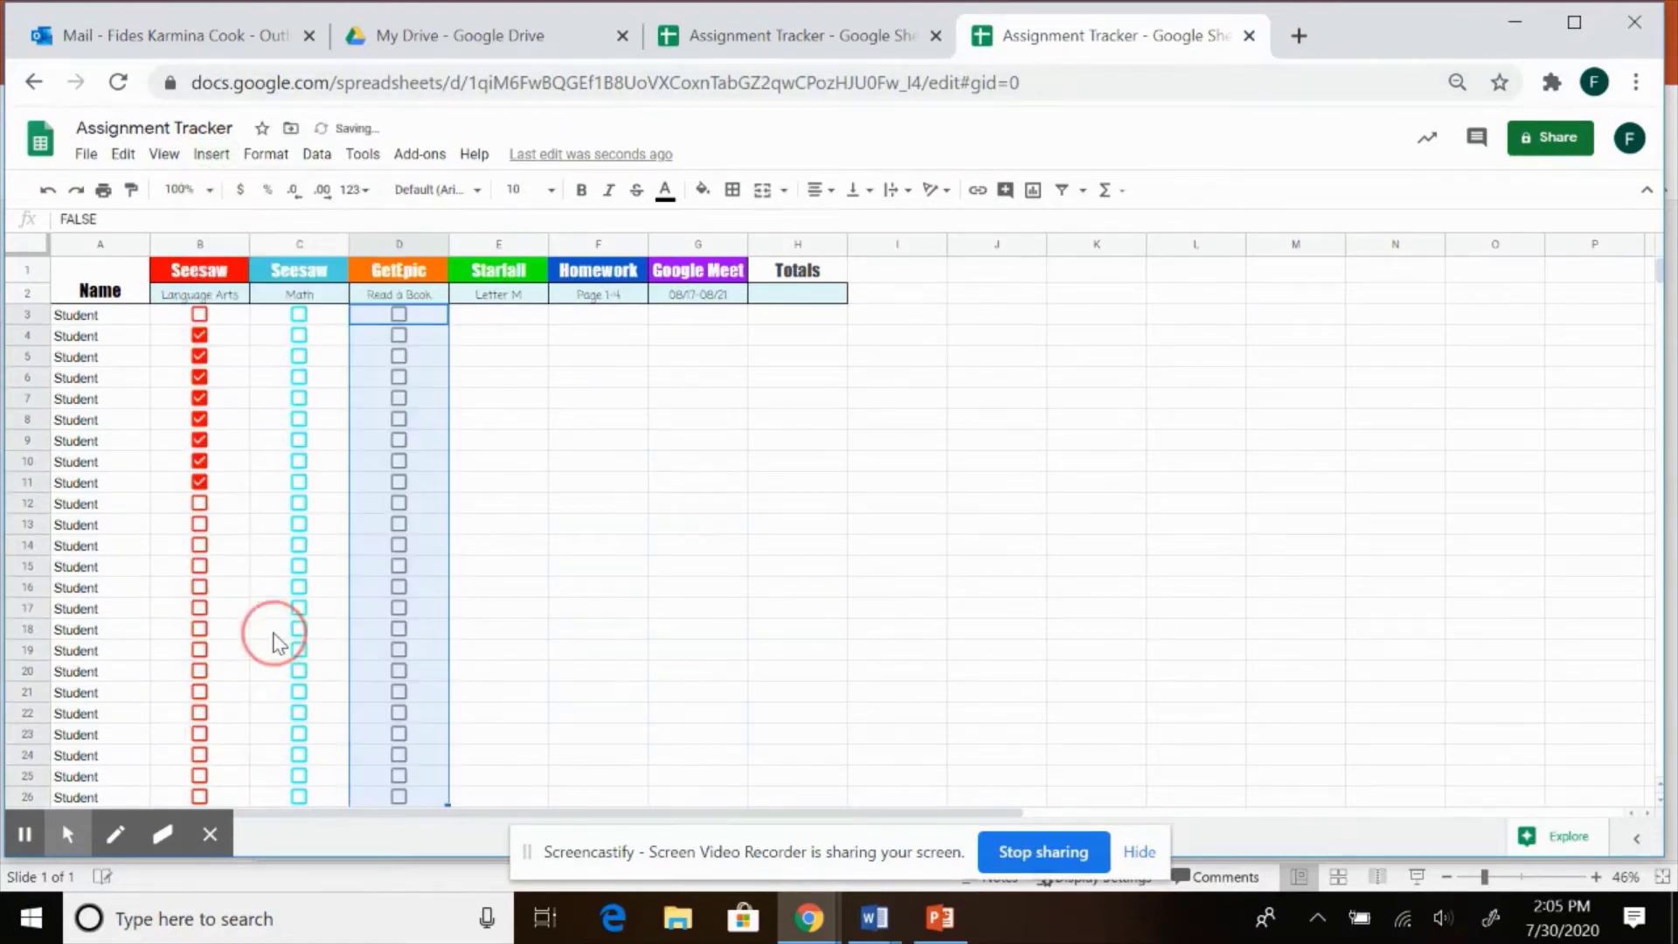
Check the GetEpic box in D3, fill it down to D26, and set the boxes' text color to orange
click(509, 314)
click(400, 315)
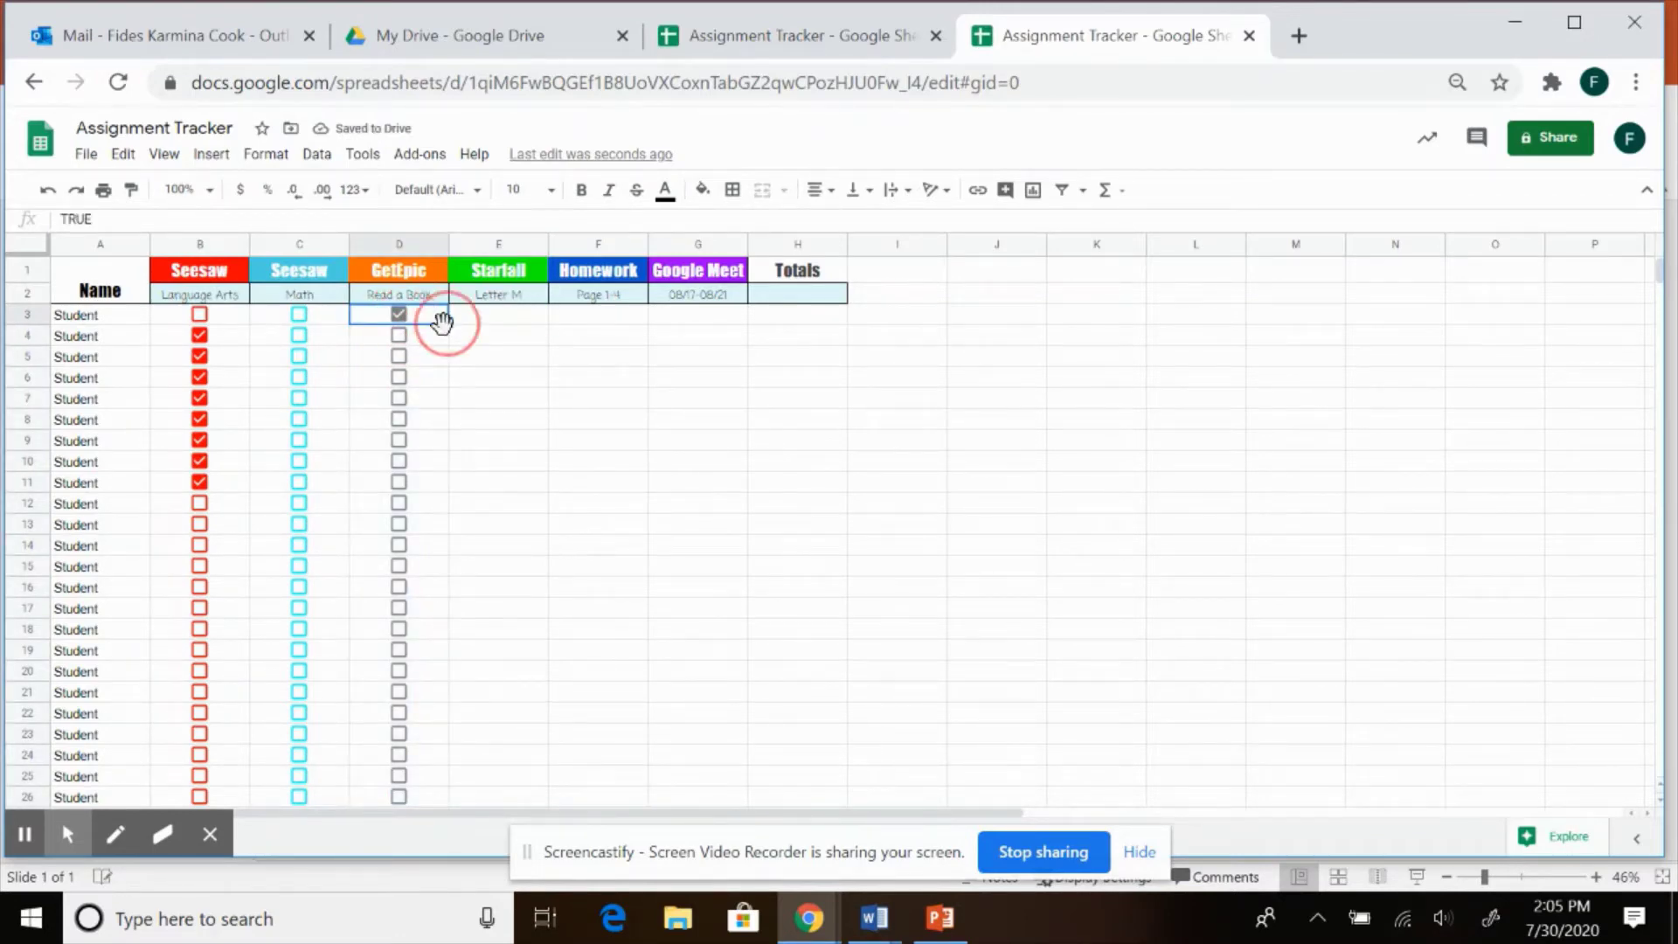
drag(447, 323, 445, 791)
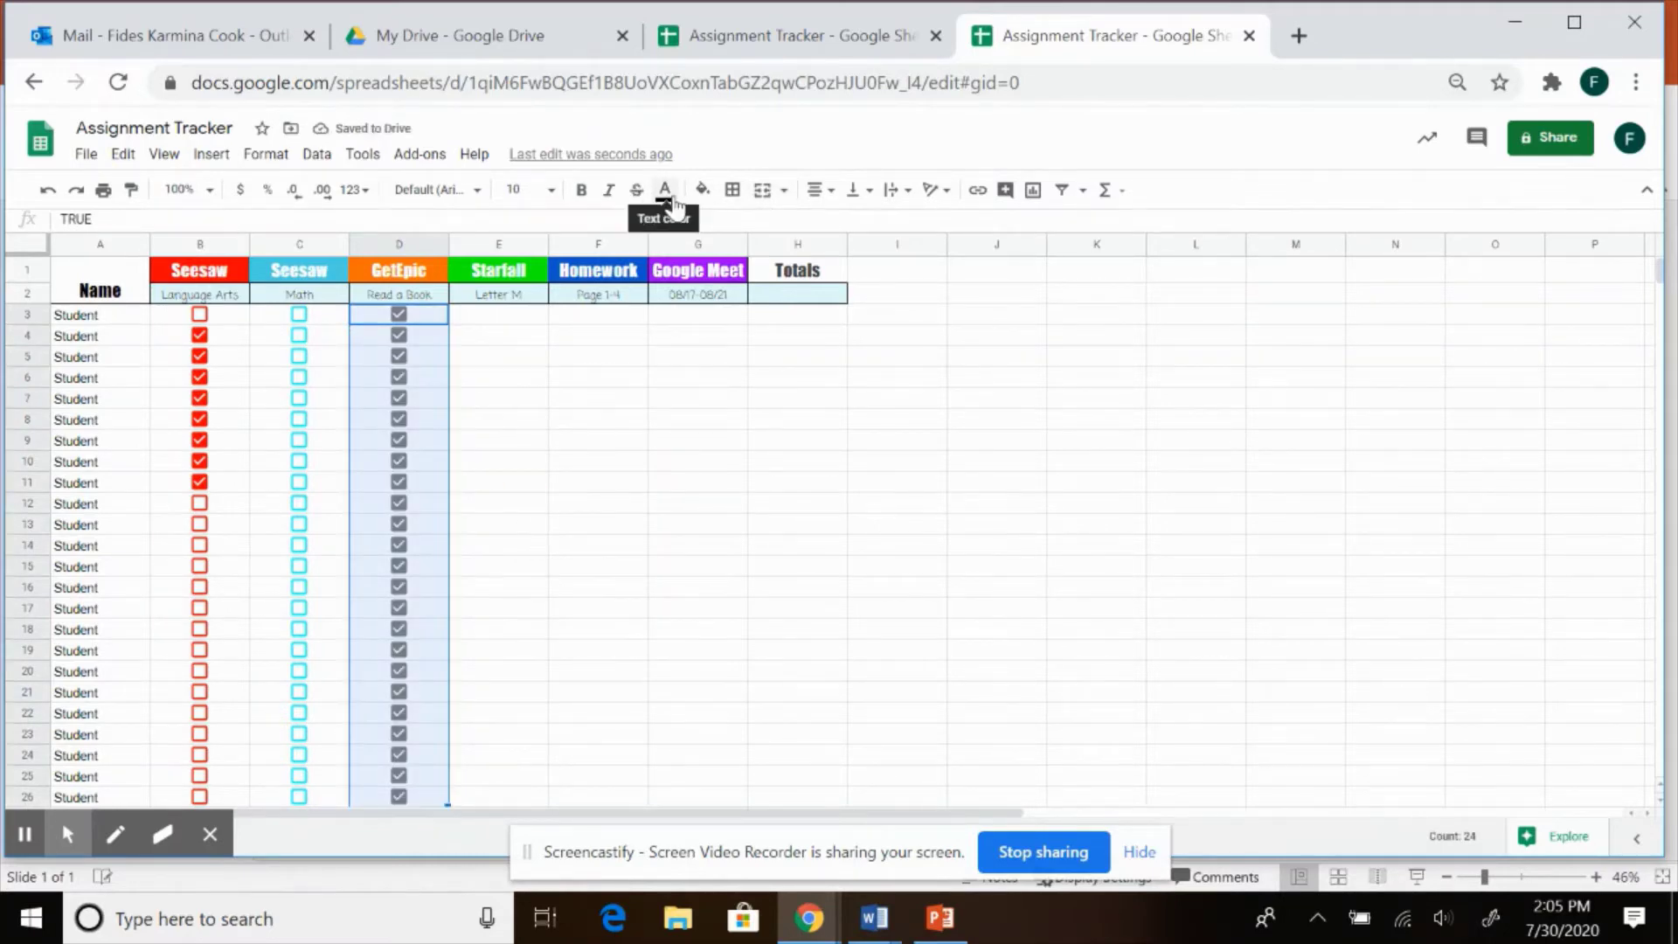
click(664, 192)
click(716, 283)
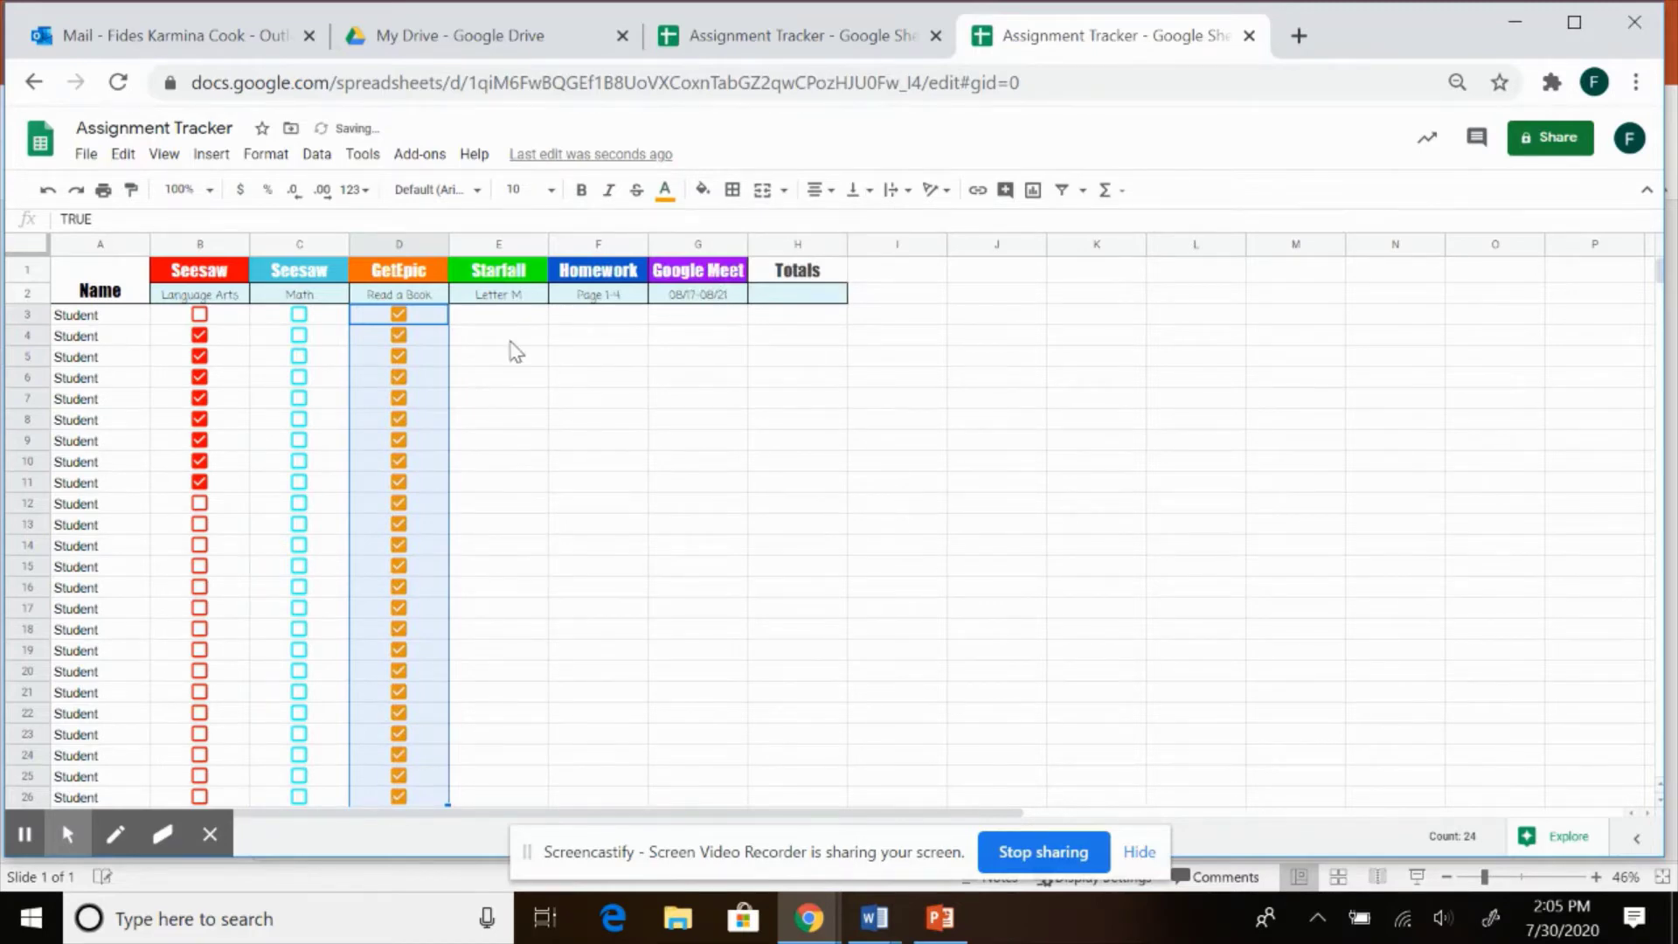
click(24, 835)
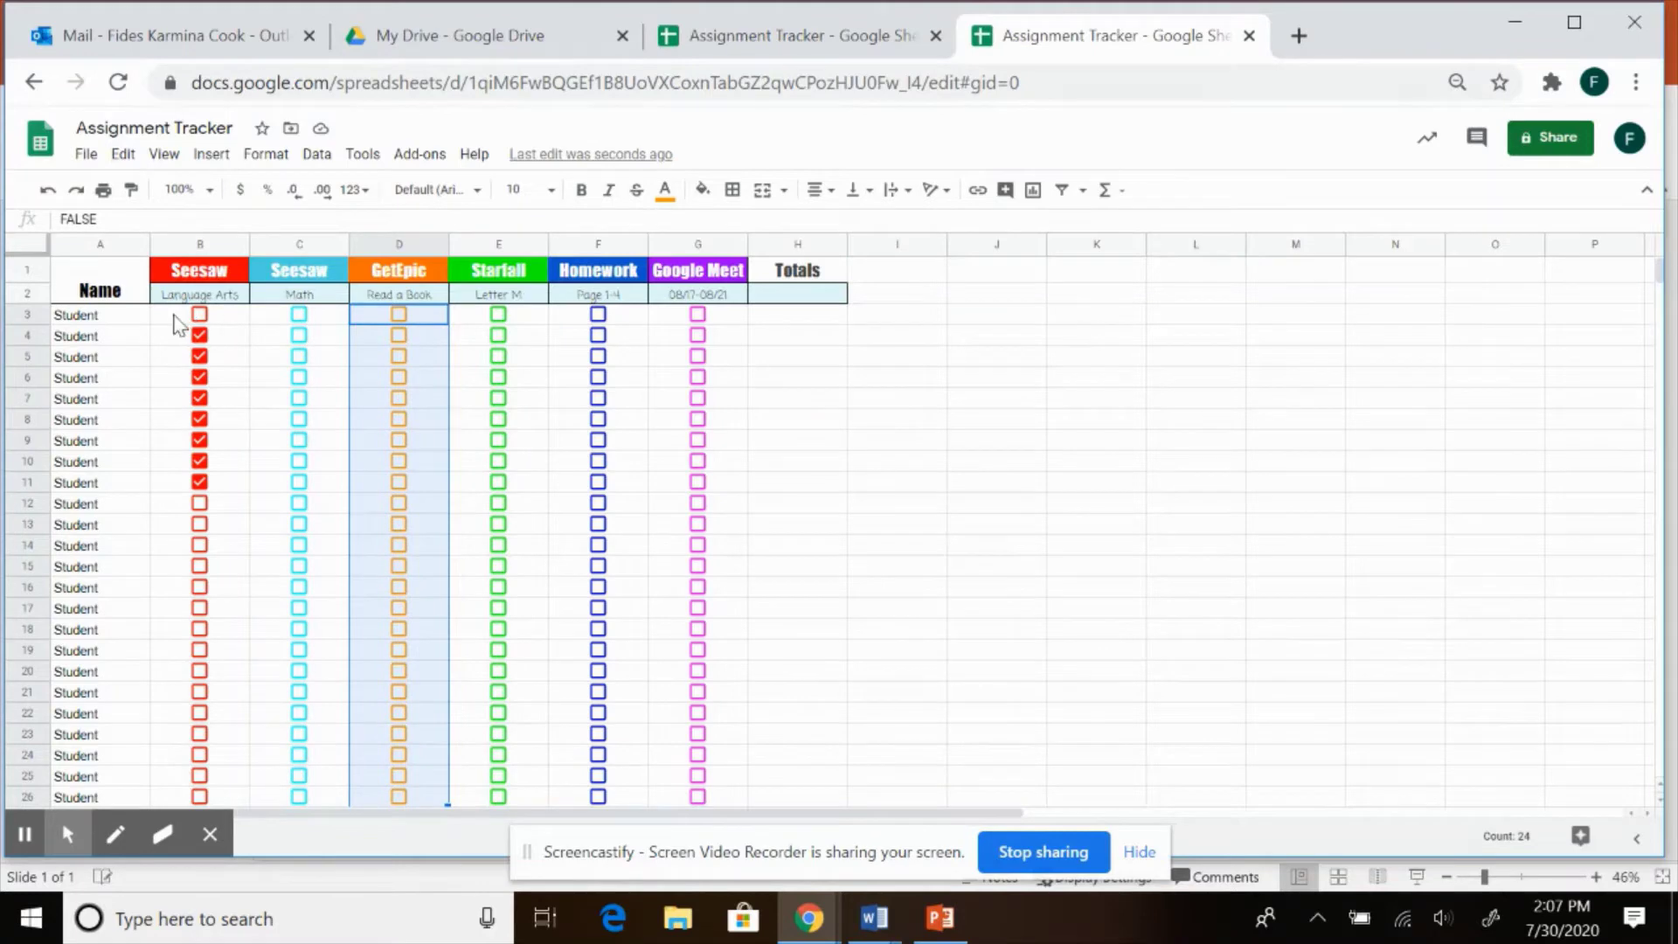
Set the font size of the Language Arts checkboxes in B3:B26 to 14
drag(175, 317, 233, 749)
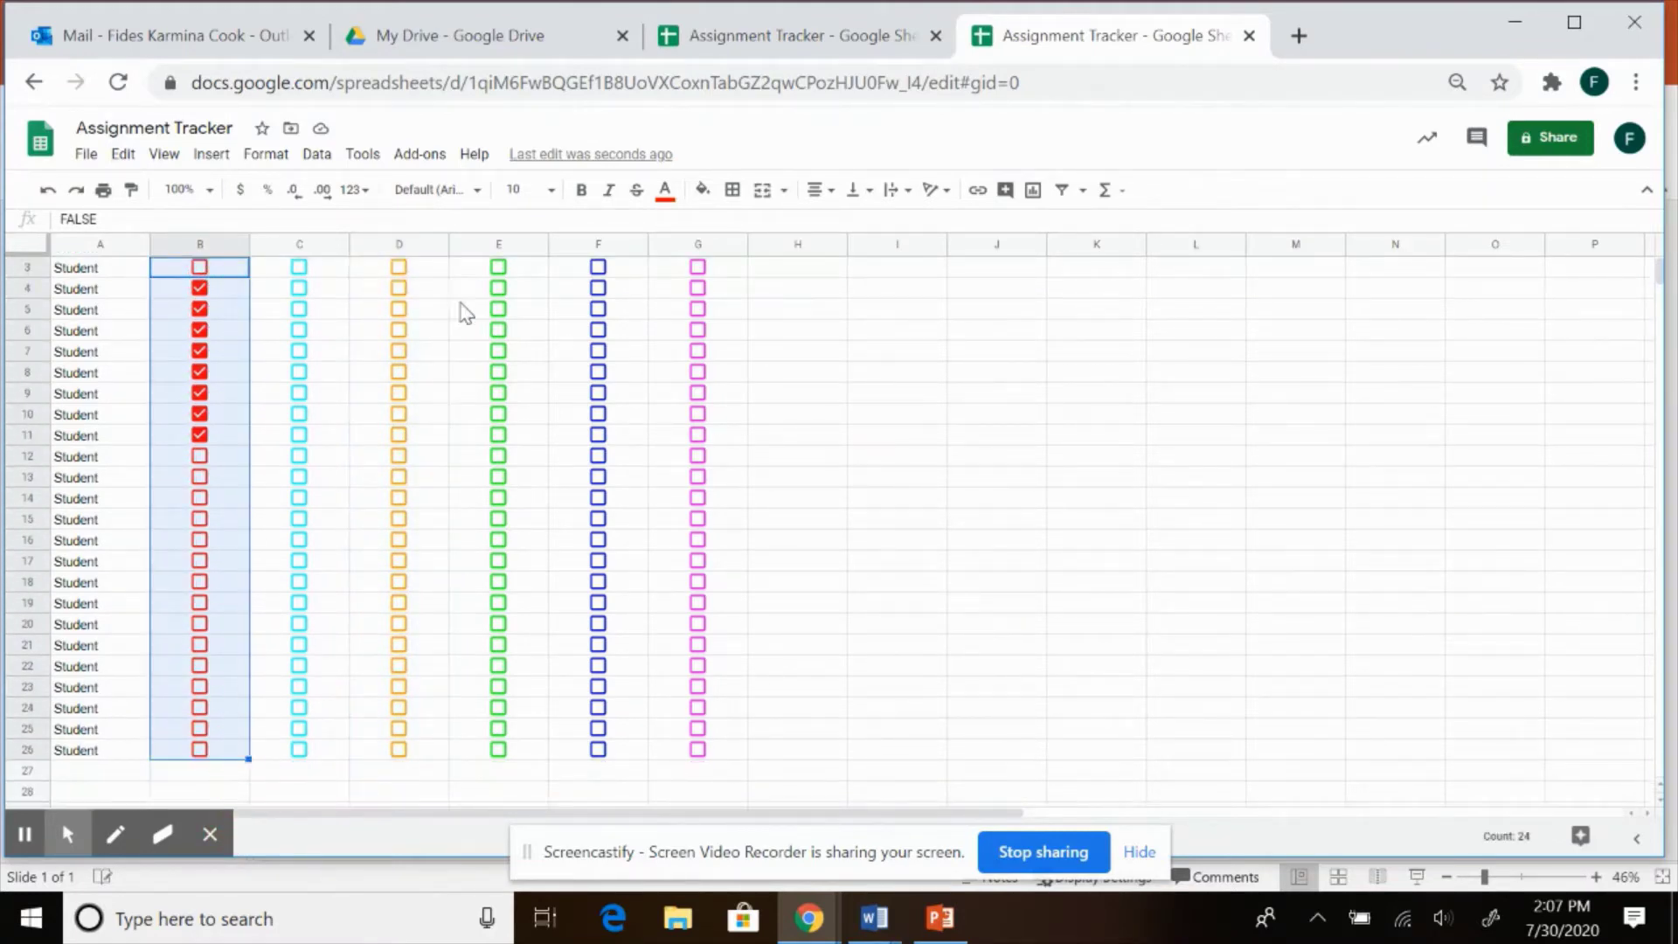
click(551, 191)
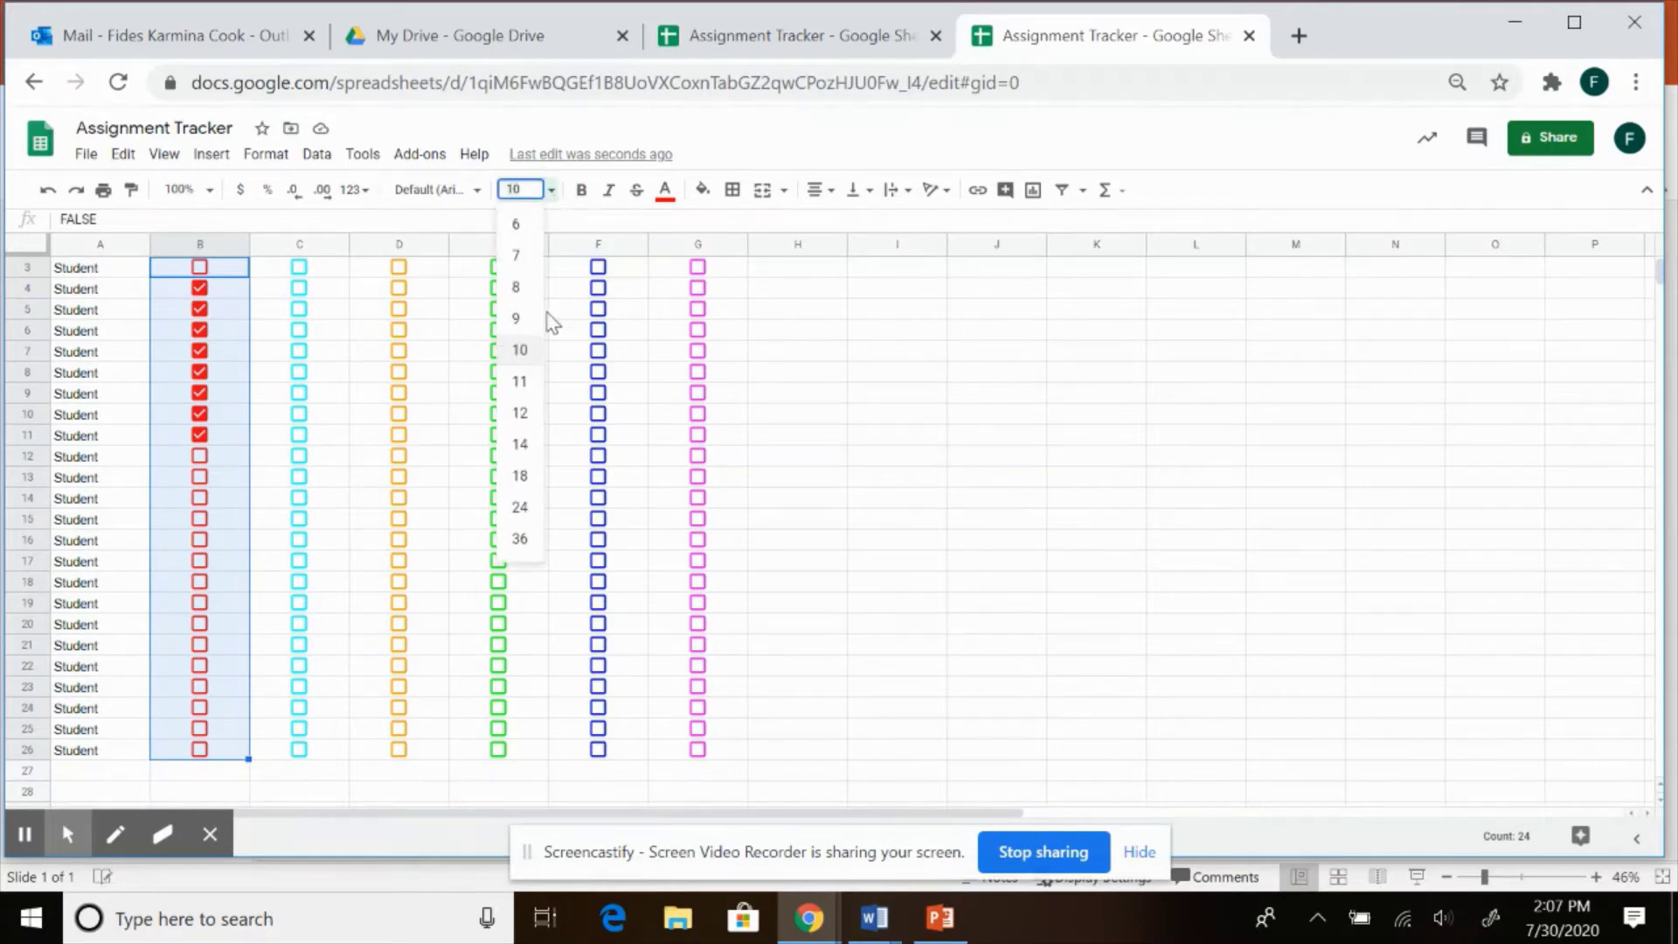
click(526, 444)
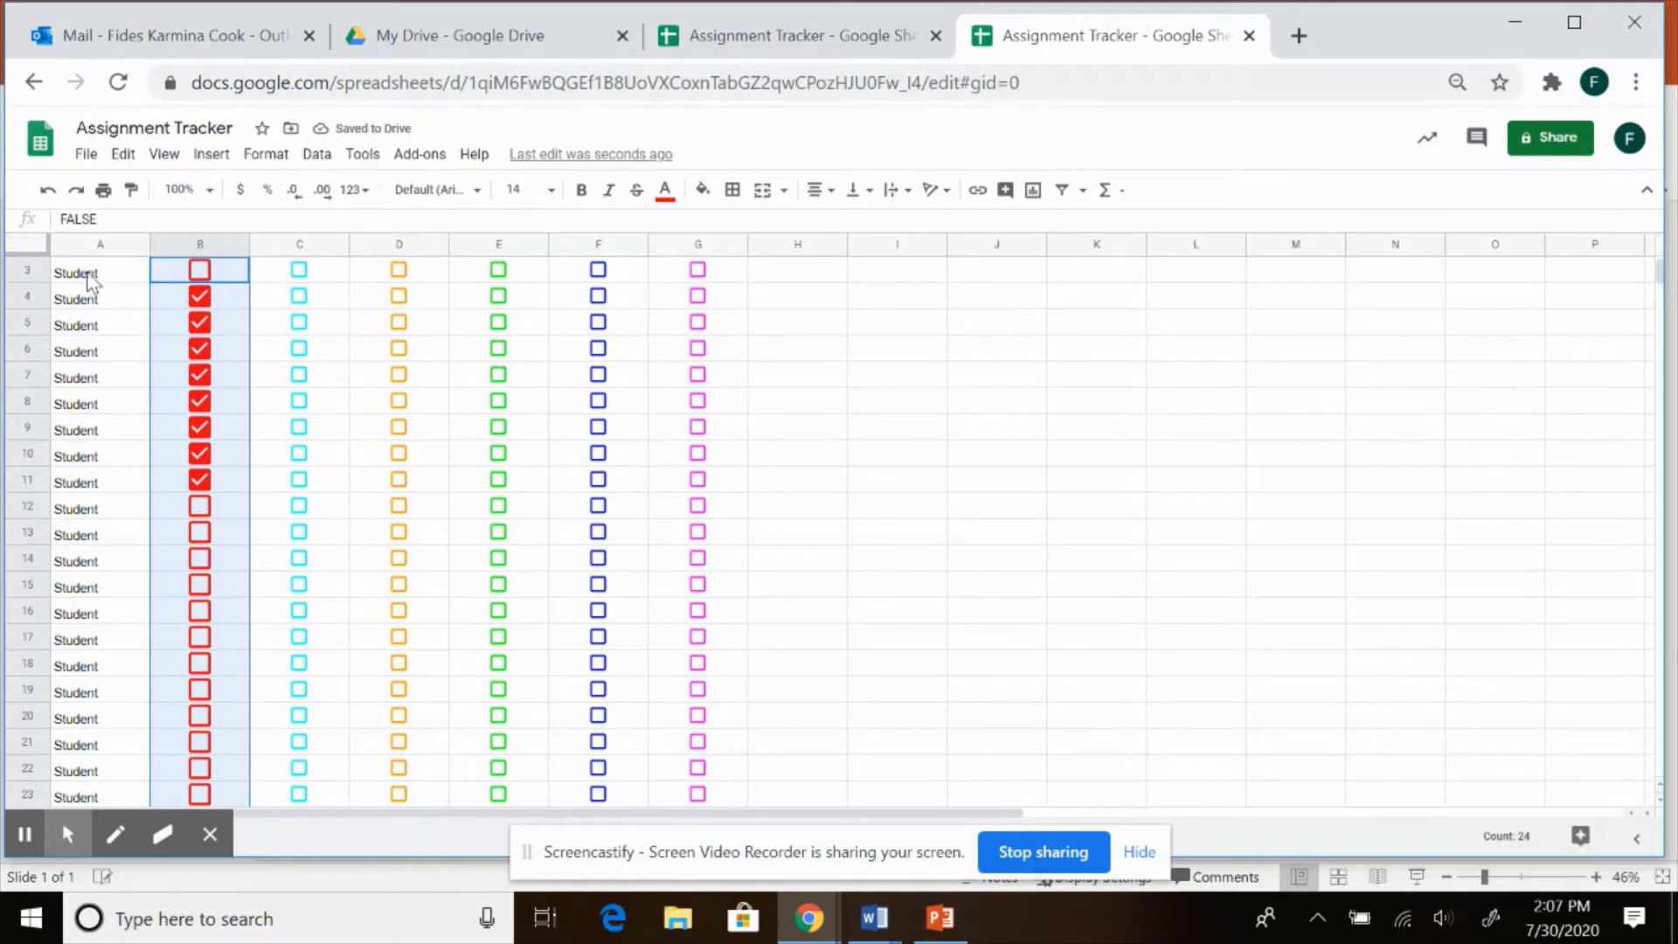
scroll(131, 357, up, 2)
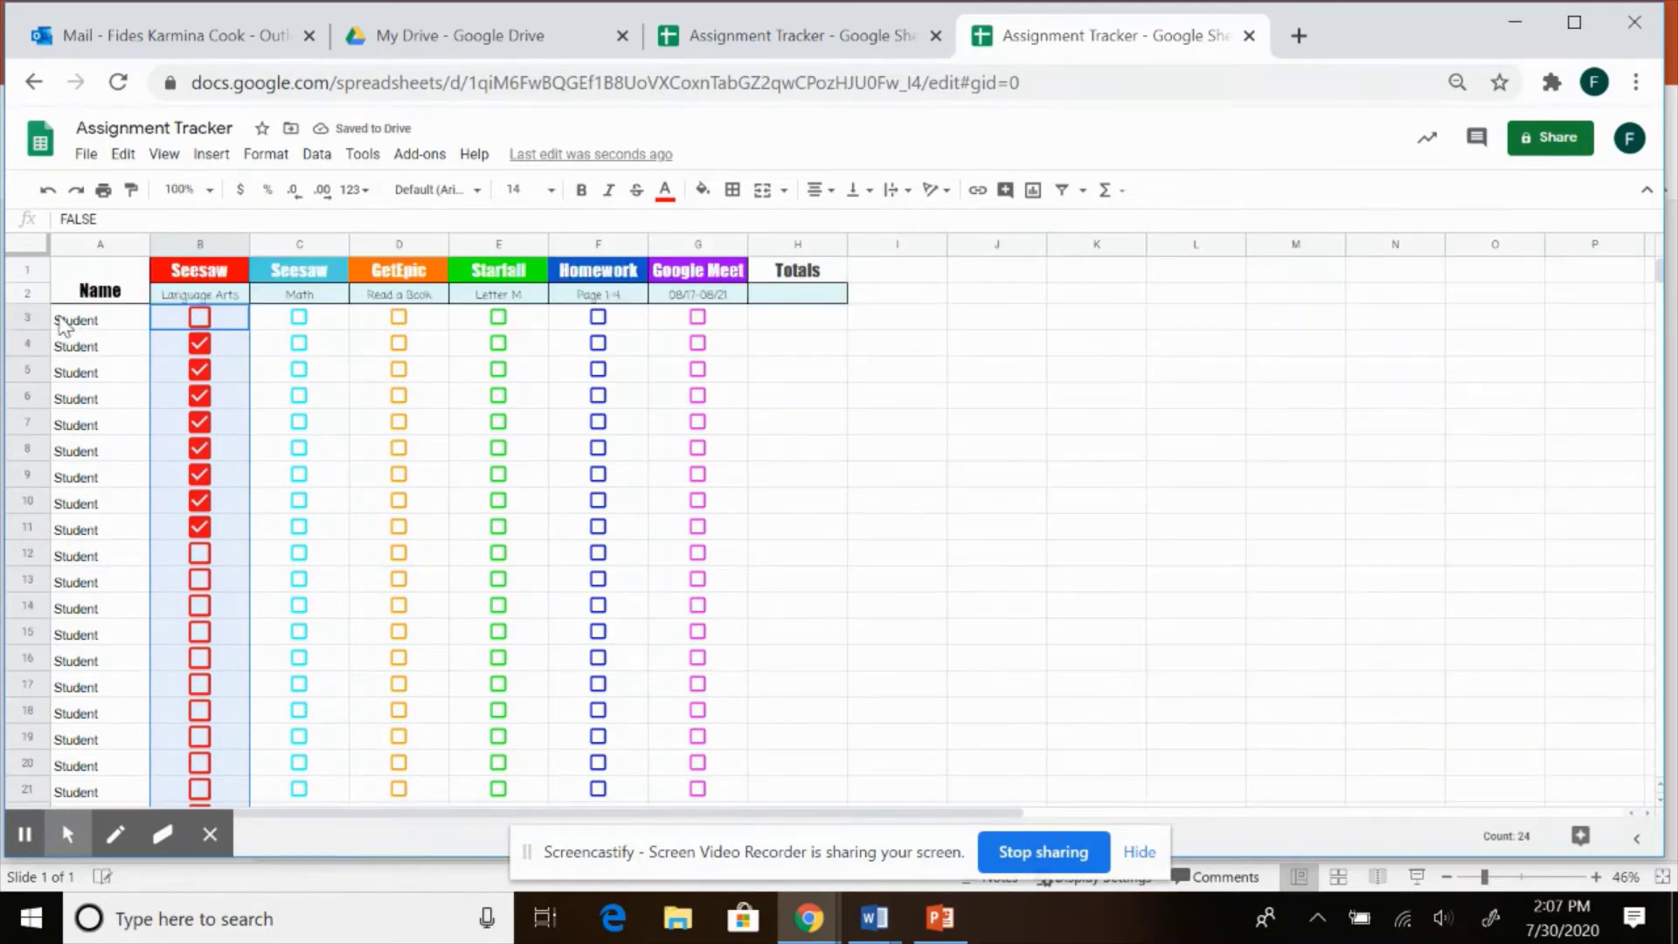
Set the font size of the student names in A3:A26 to 14
drag(49, 318, 122, 770)
click(549, 194)
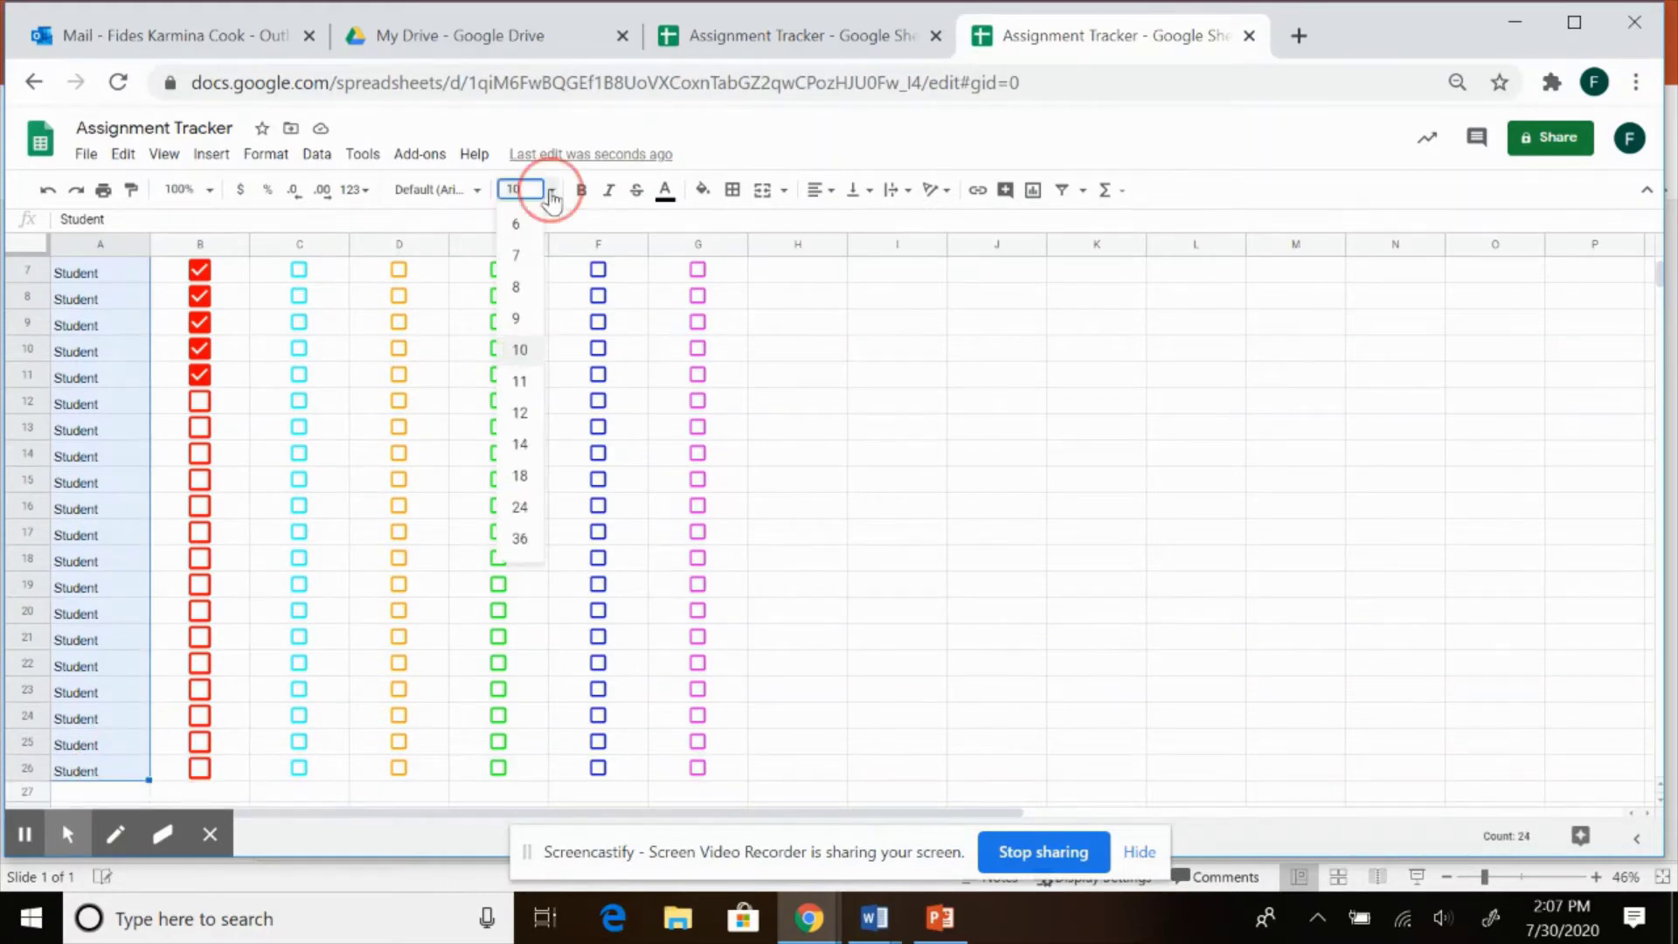
click(520, 445)
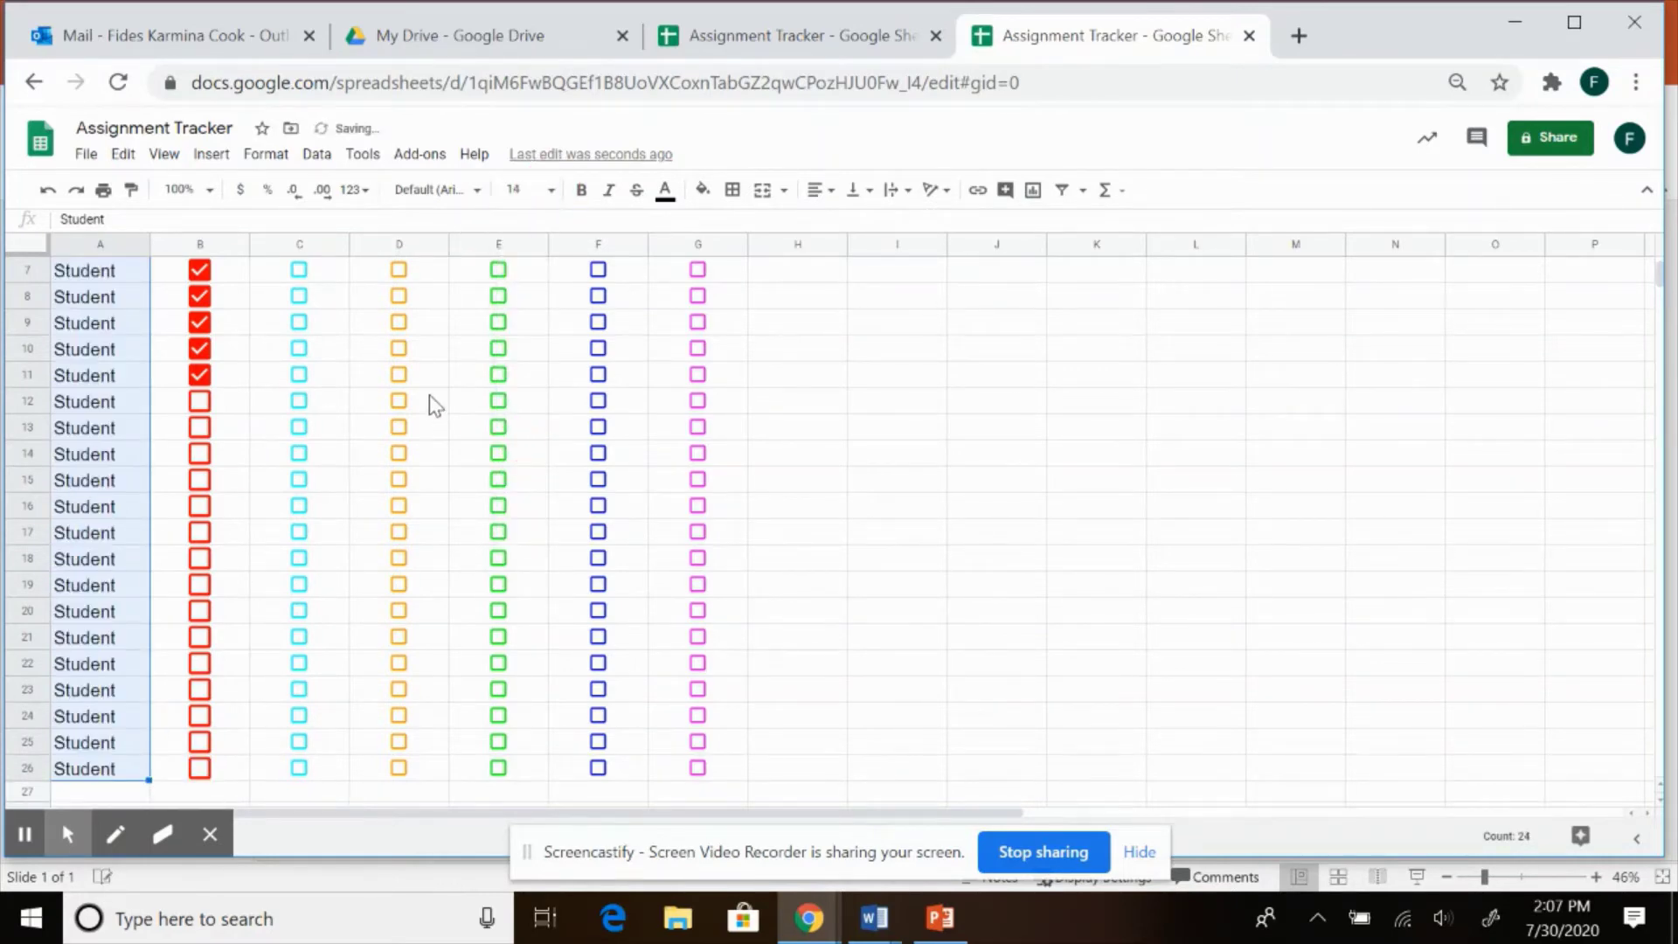
scroll(402, 371, up, 3)
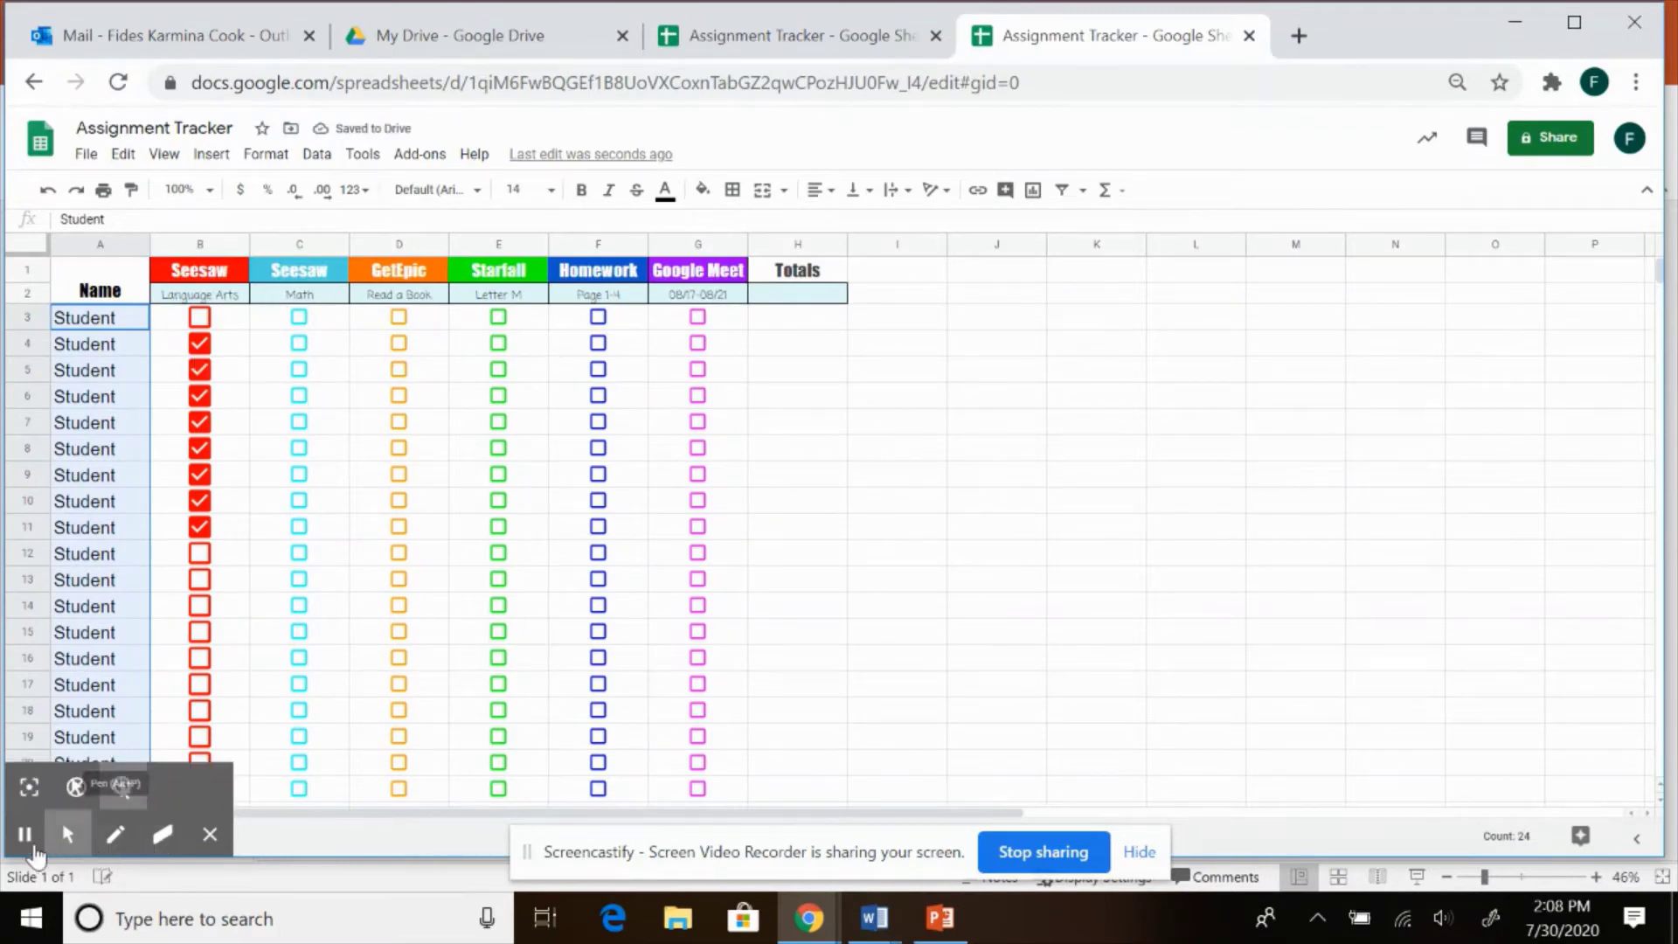
click(25, 833)
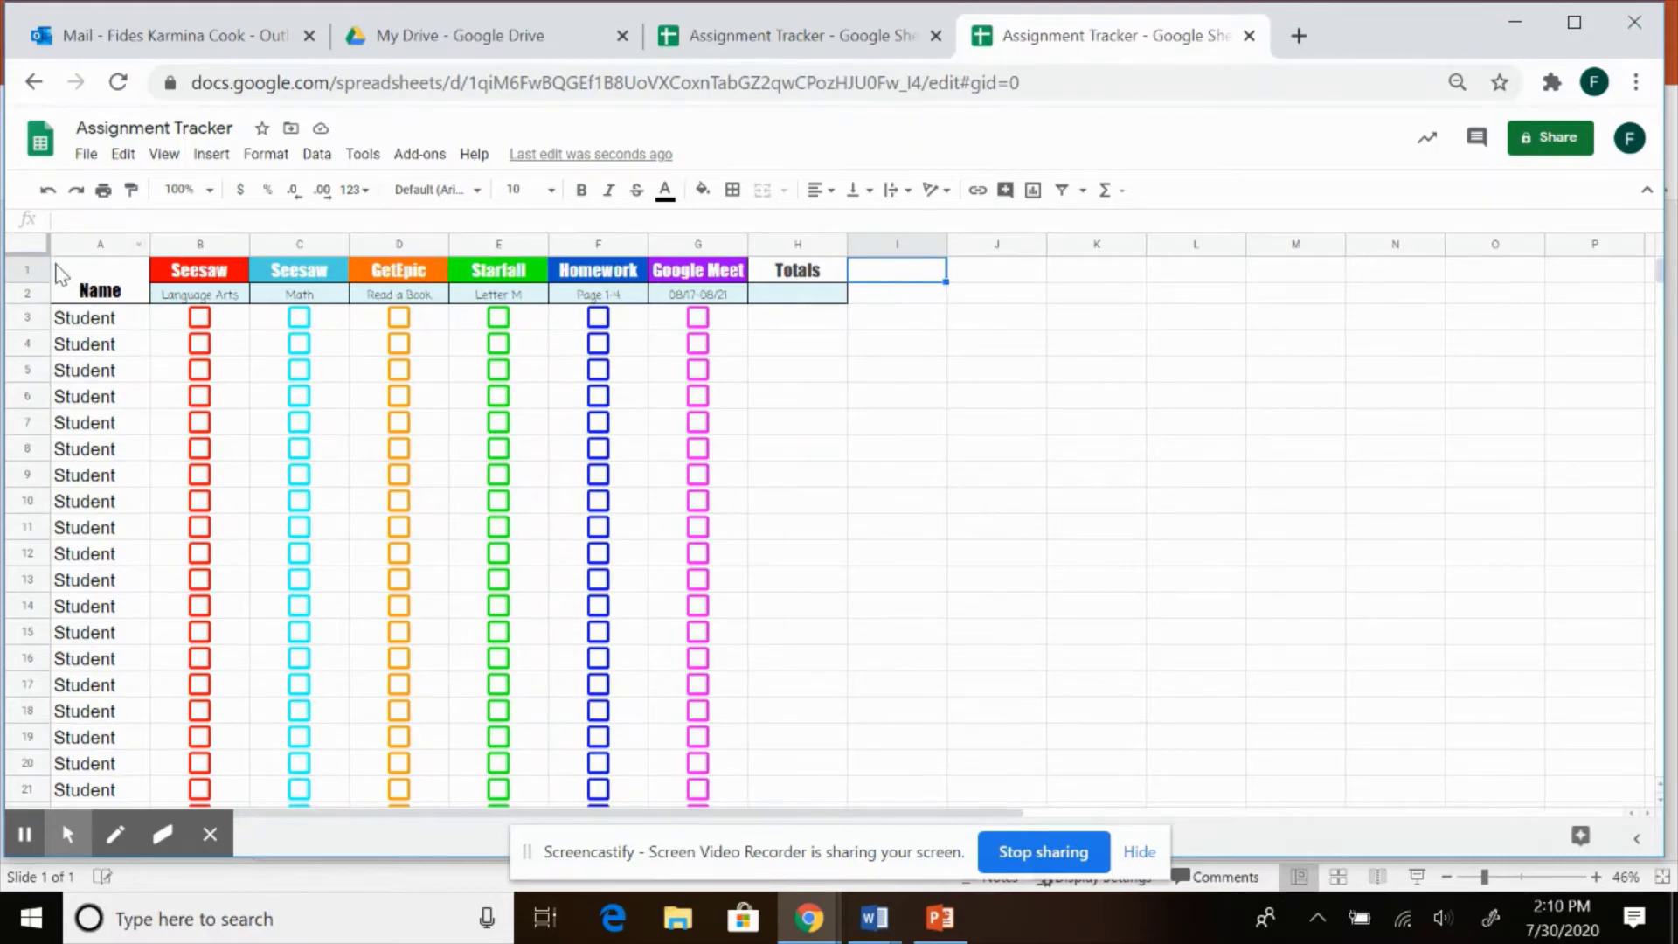
Add a thick black bottom border to the header rows A1:H2
drag(62, 272, 826, 306)
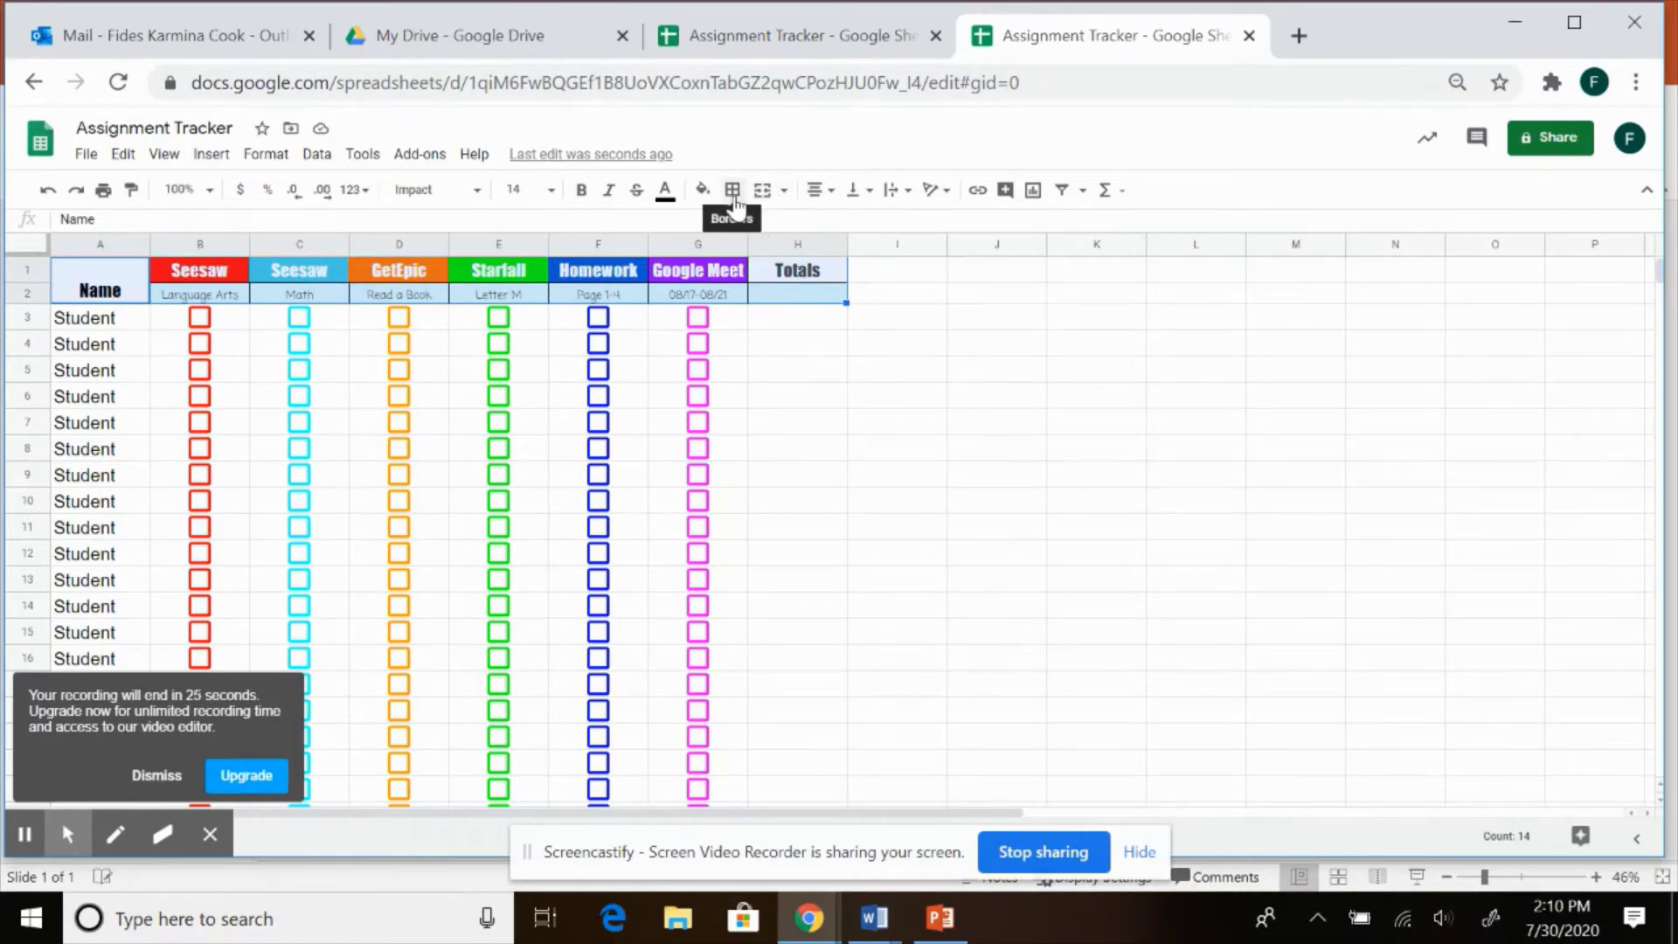
click(734, 192)
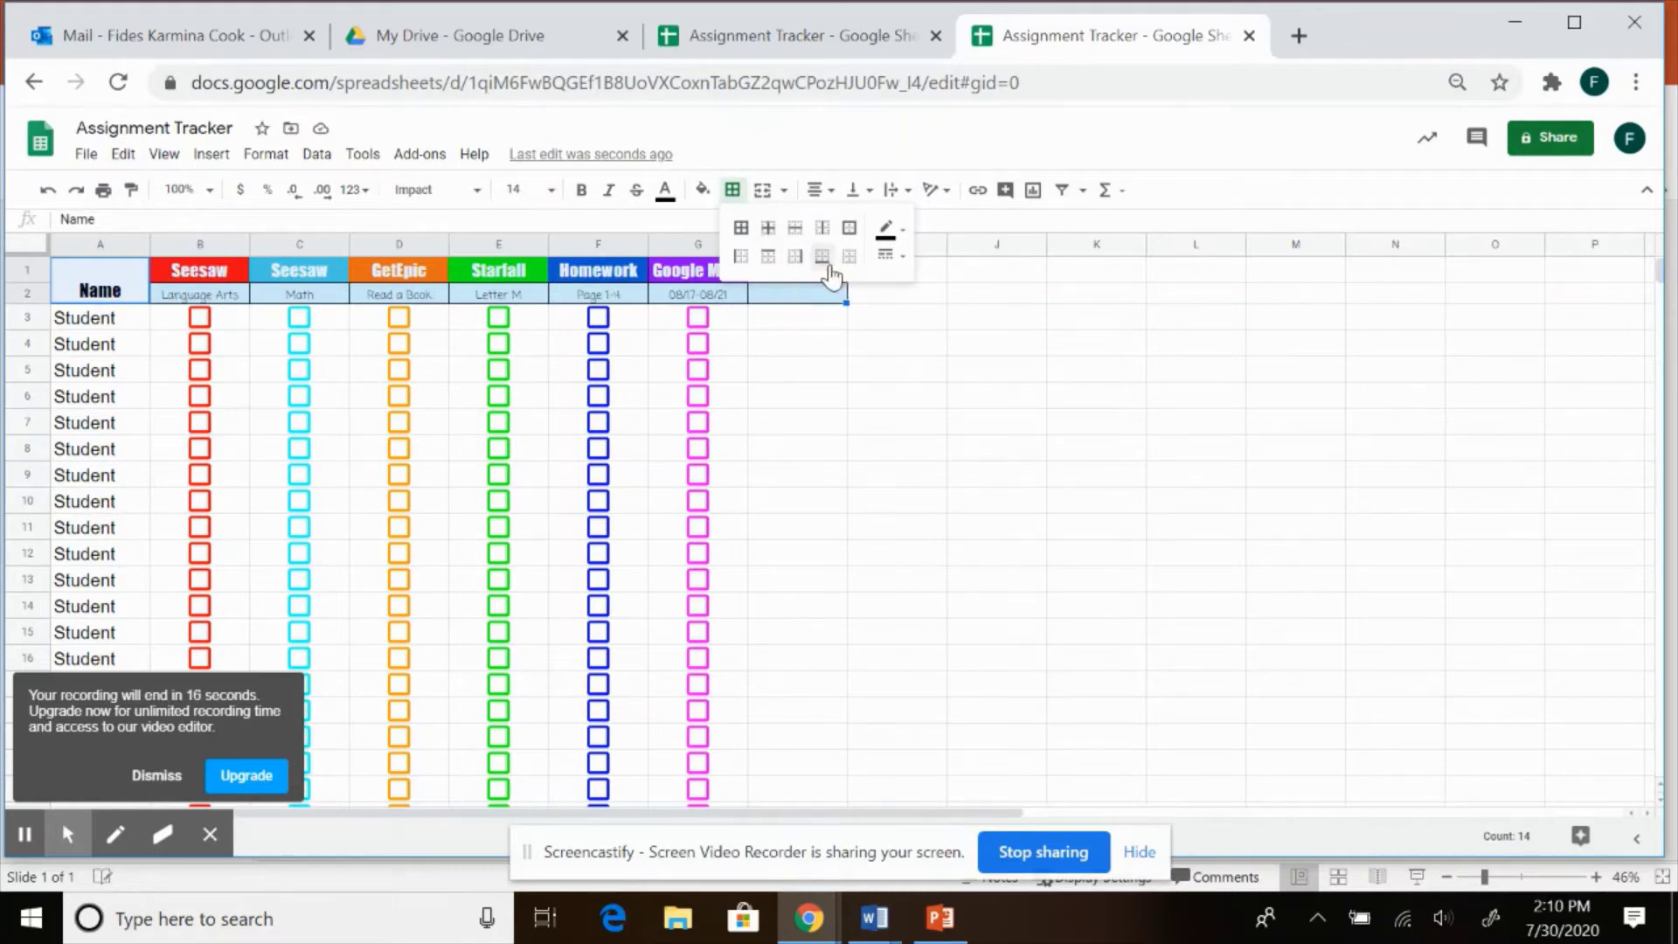
click(823, 275)
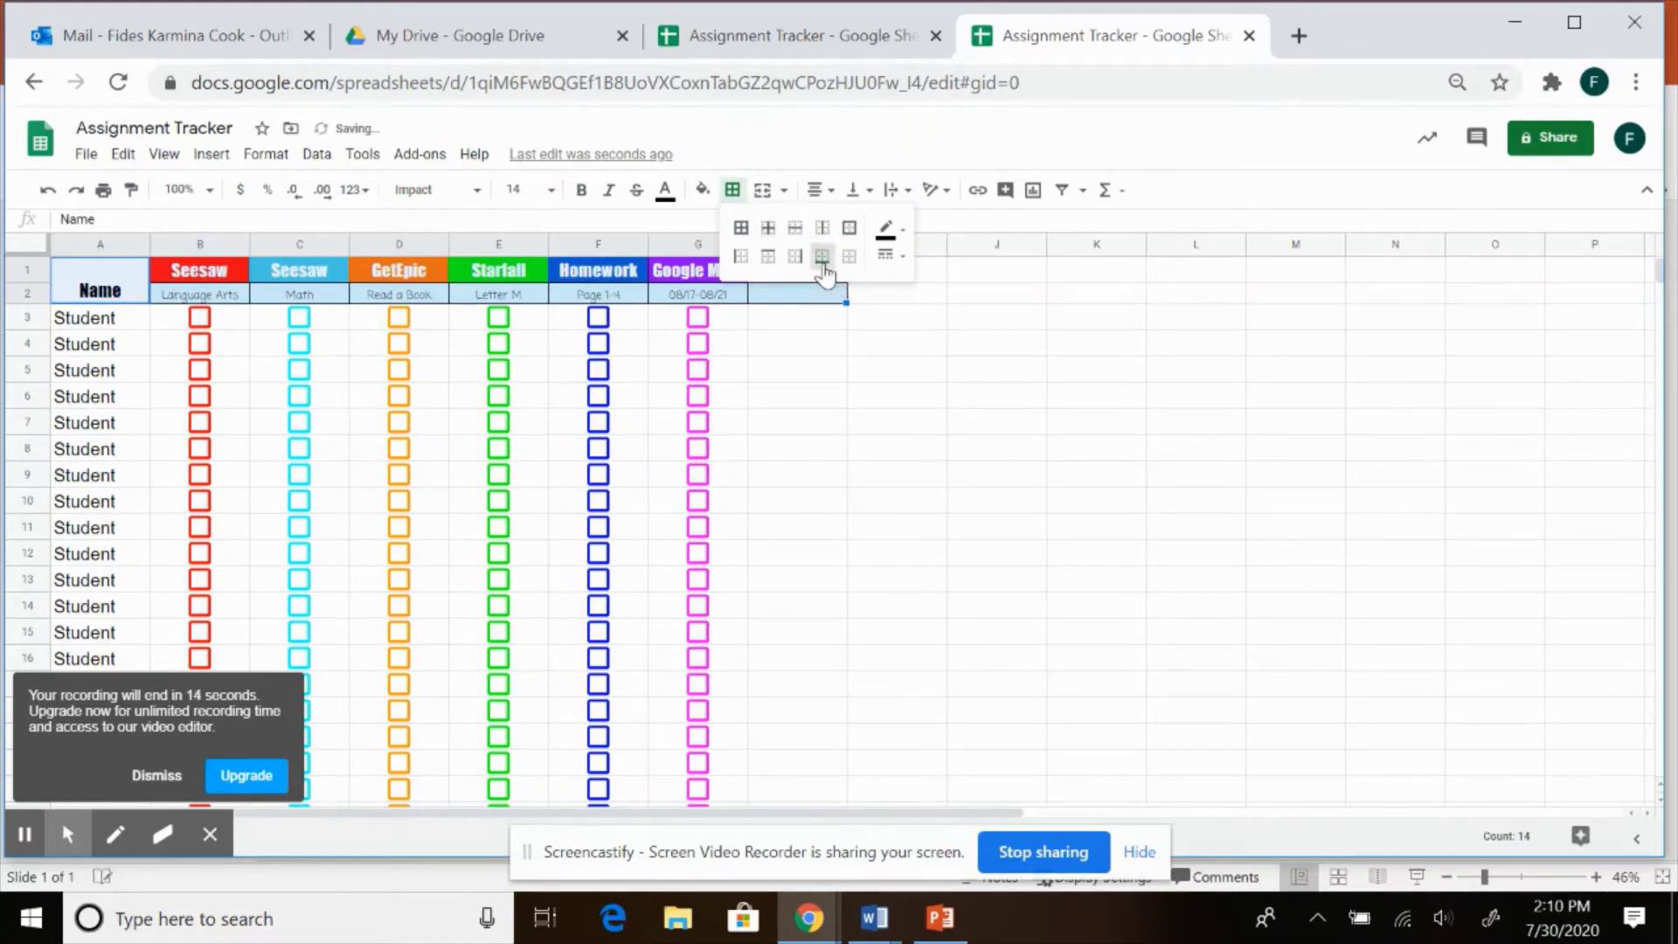
click(887, 231)
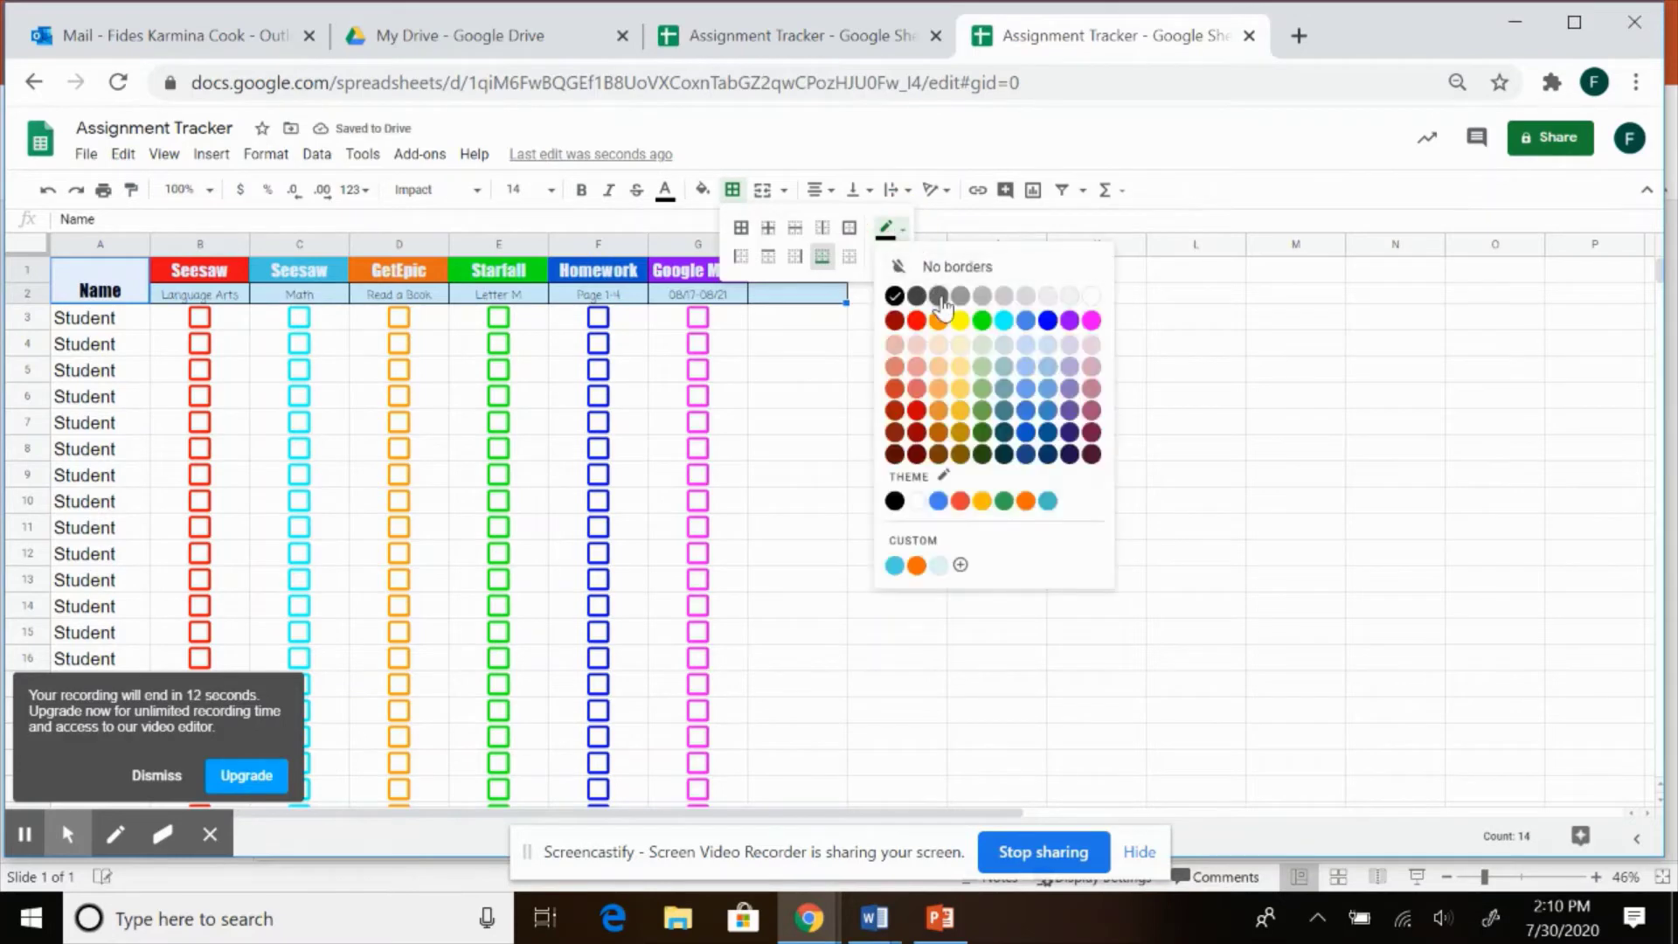
click(895, 297)
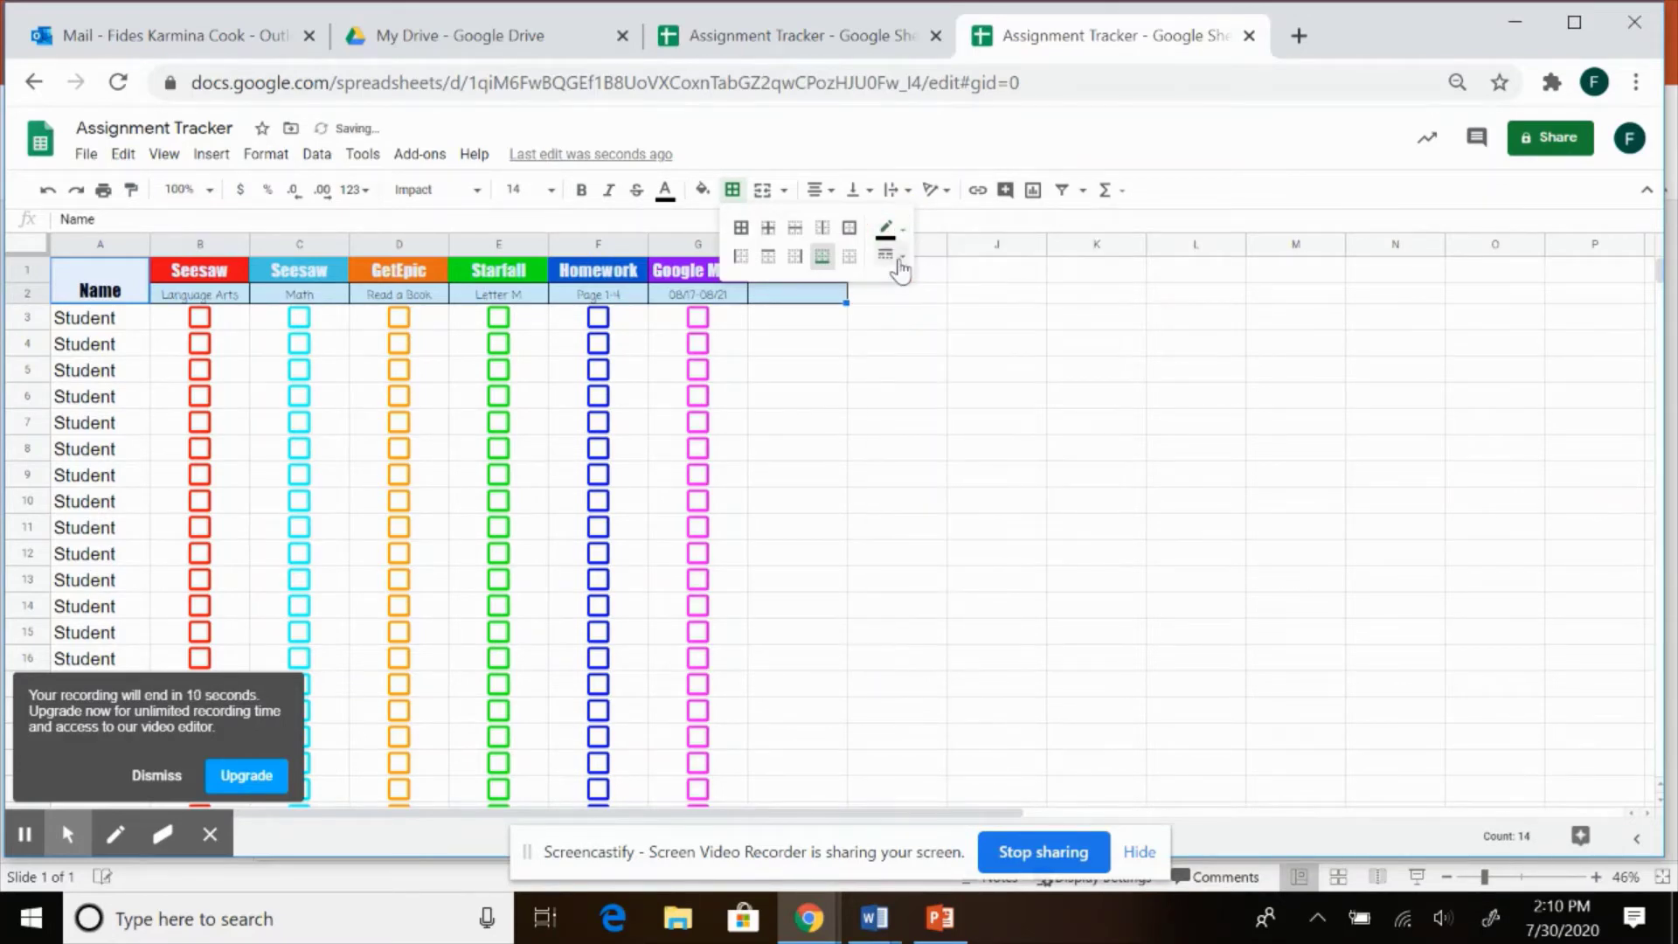
click(898, 259)
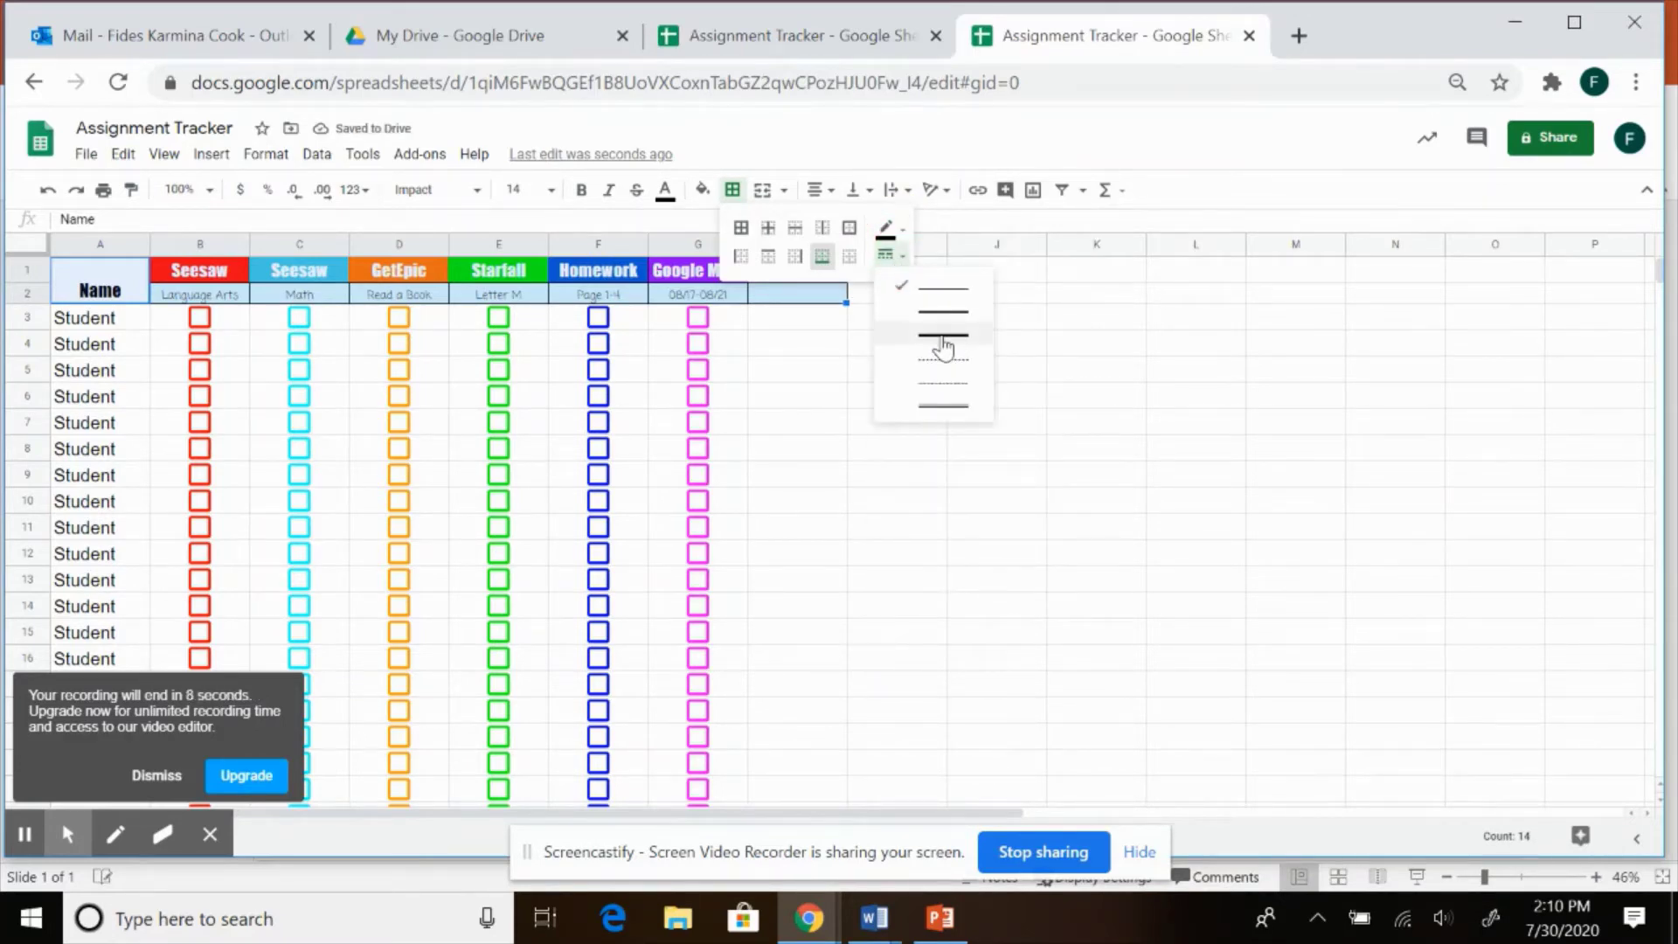
click(943, 348)
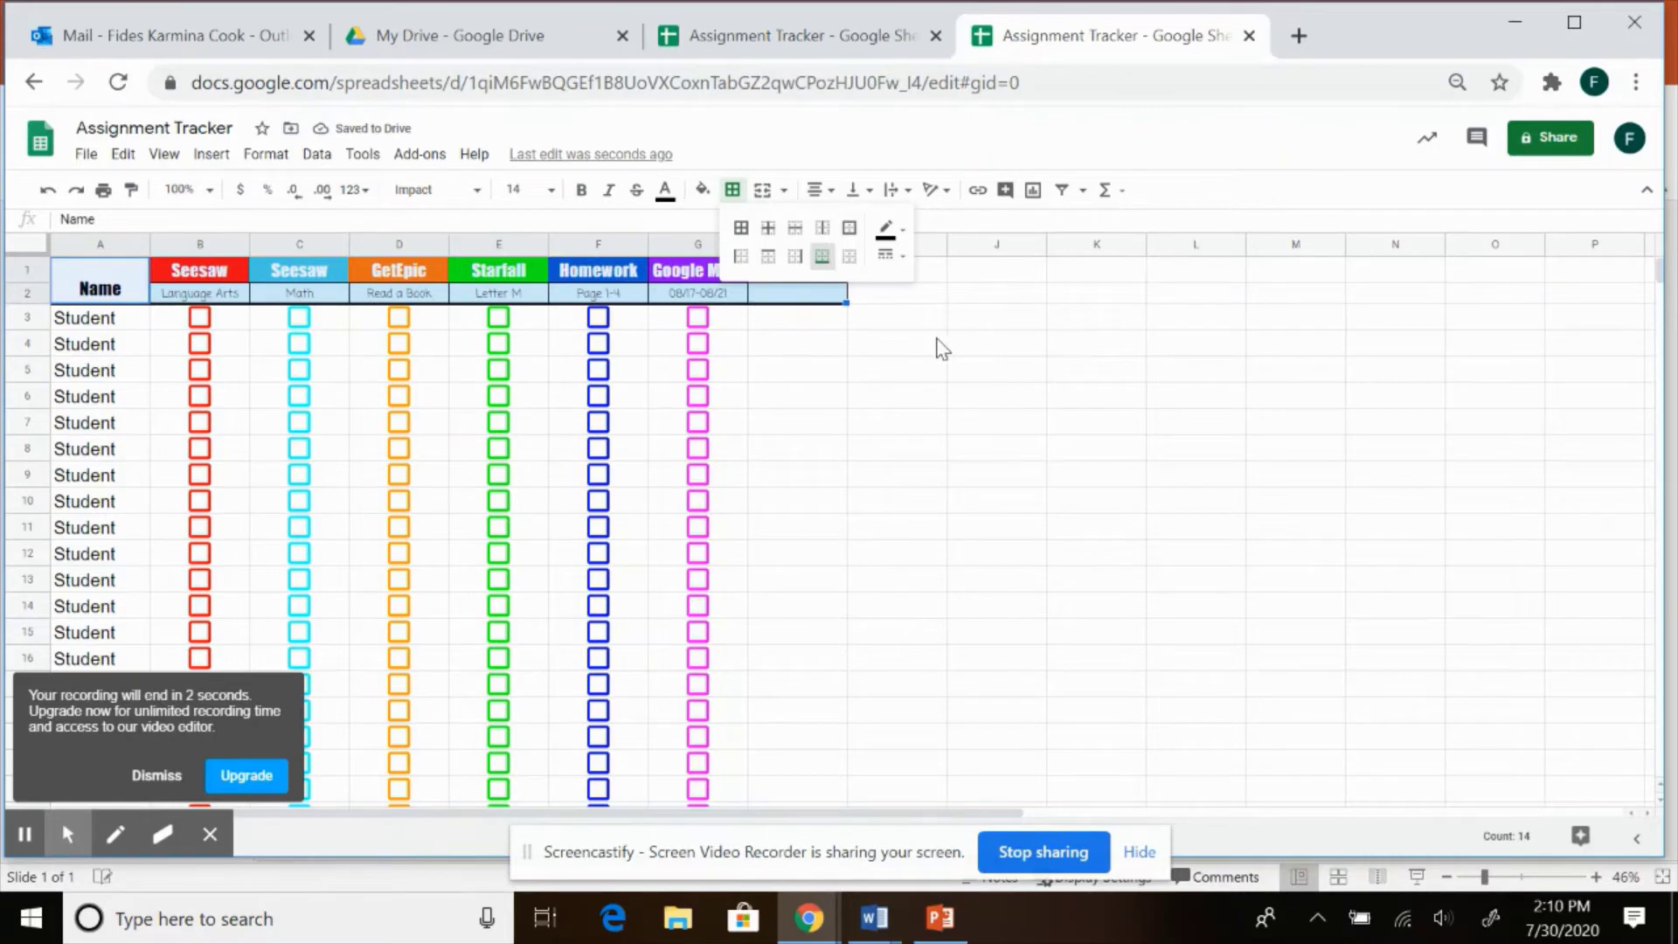
click(936, 341)
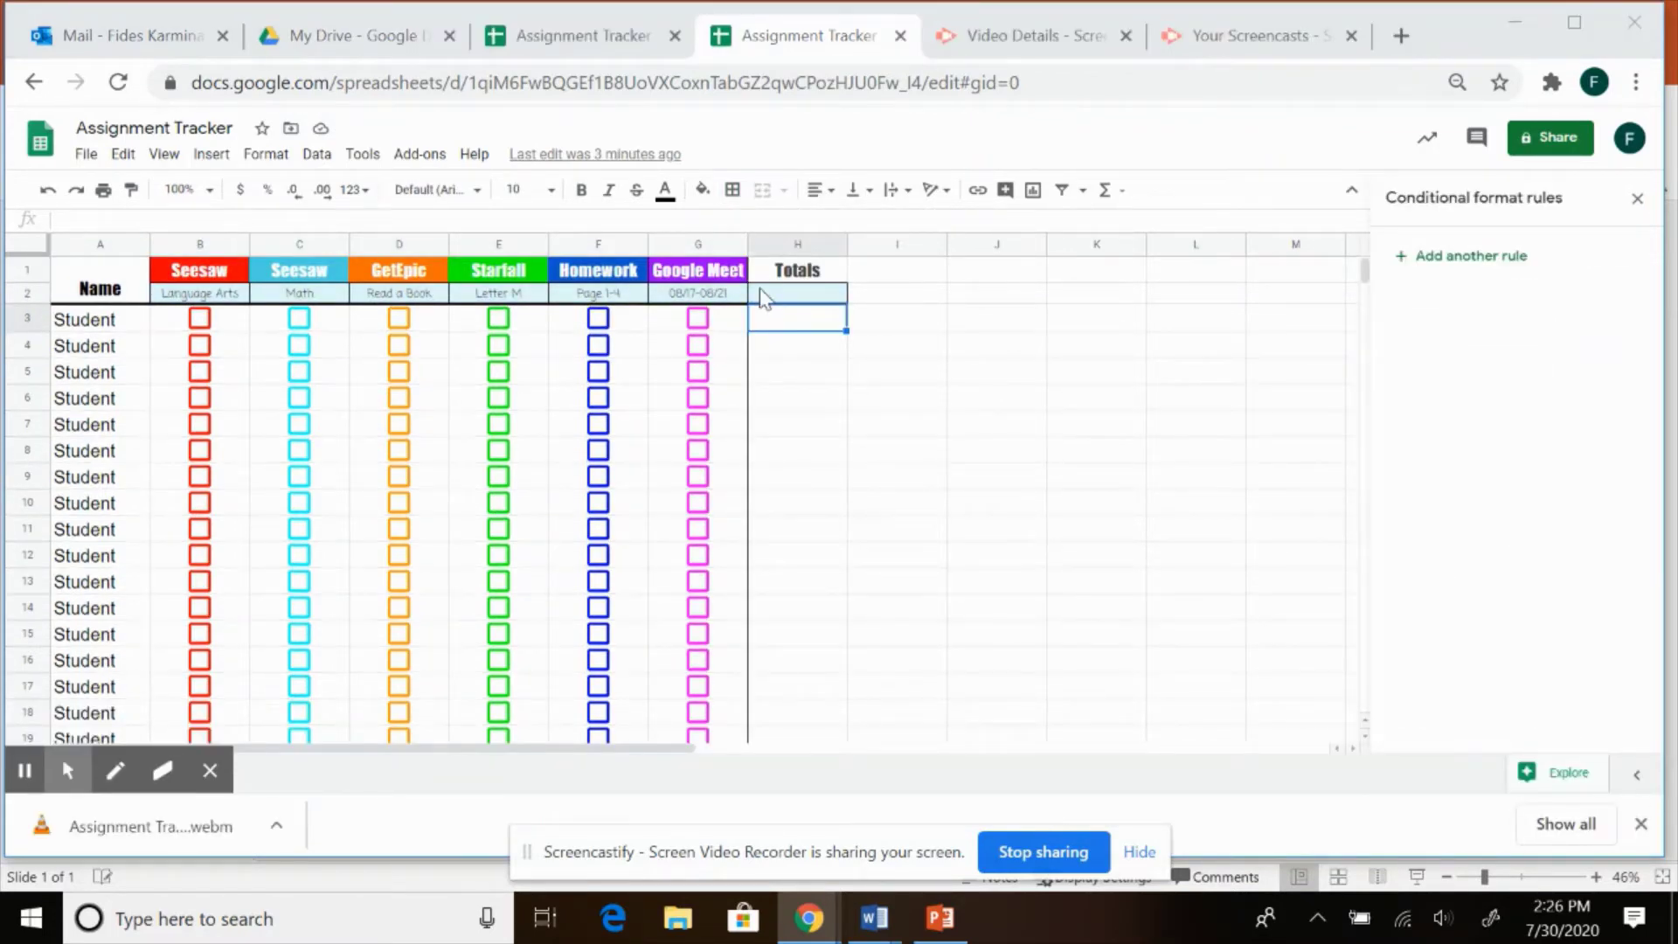
Add a thick black left border along the Totals column, from H1 down through the student rows
drag(761, 276, 808, 599)
scroll(797, 516, up, 5)
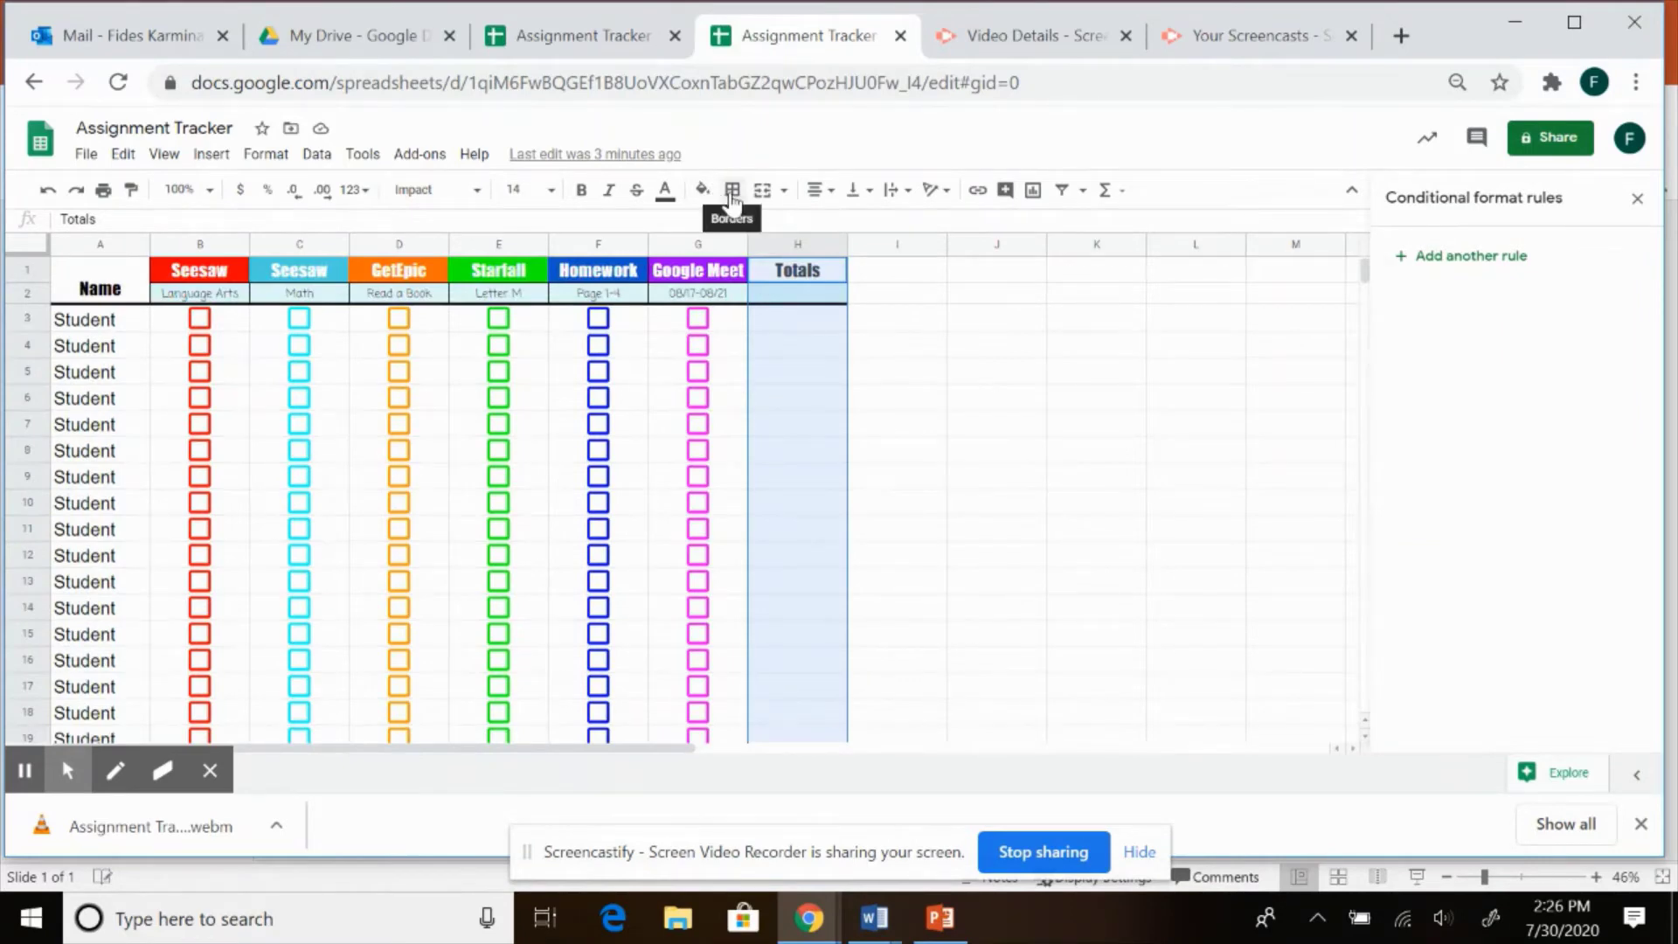
click(732, 192)
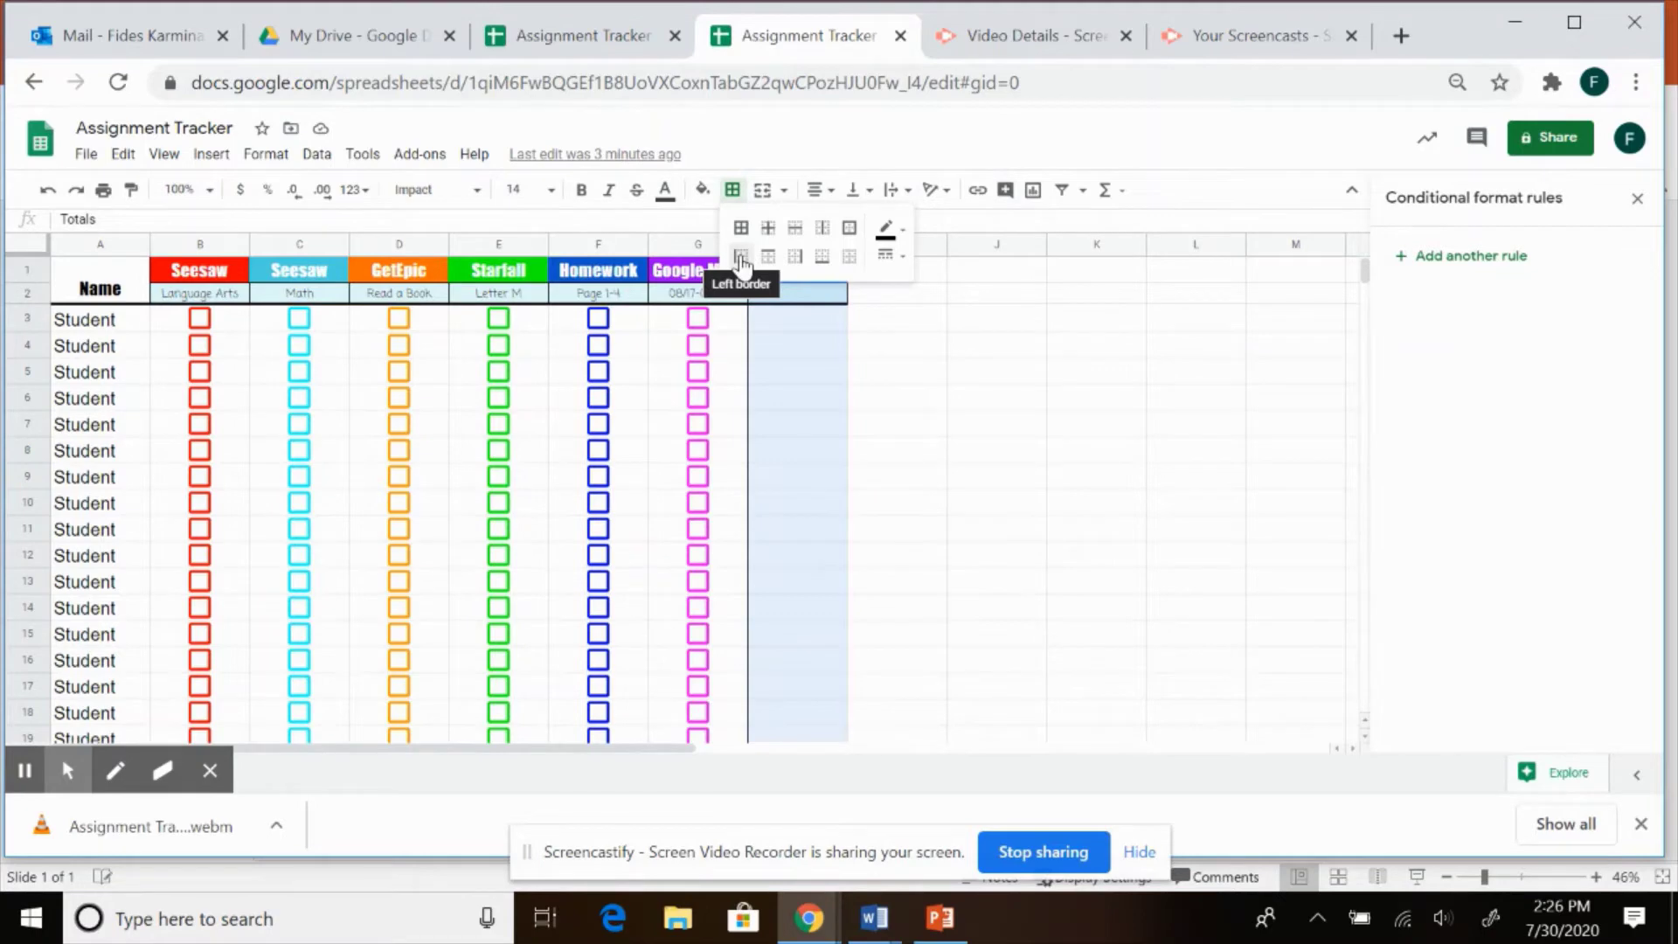
click(741, 258)
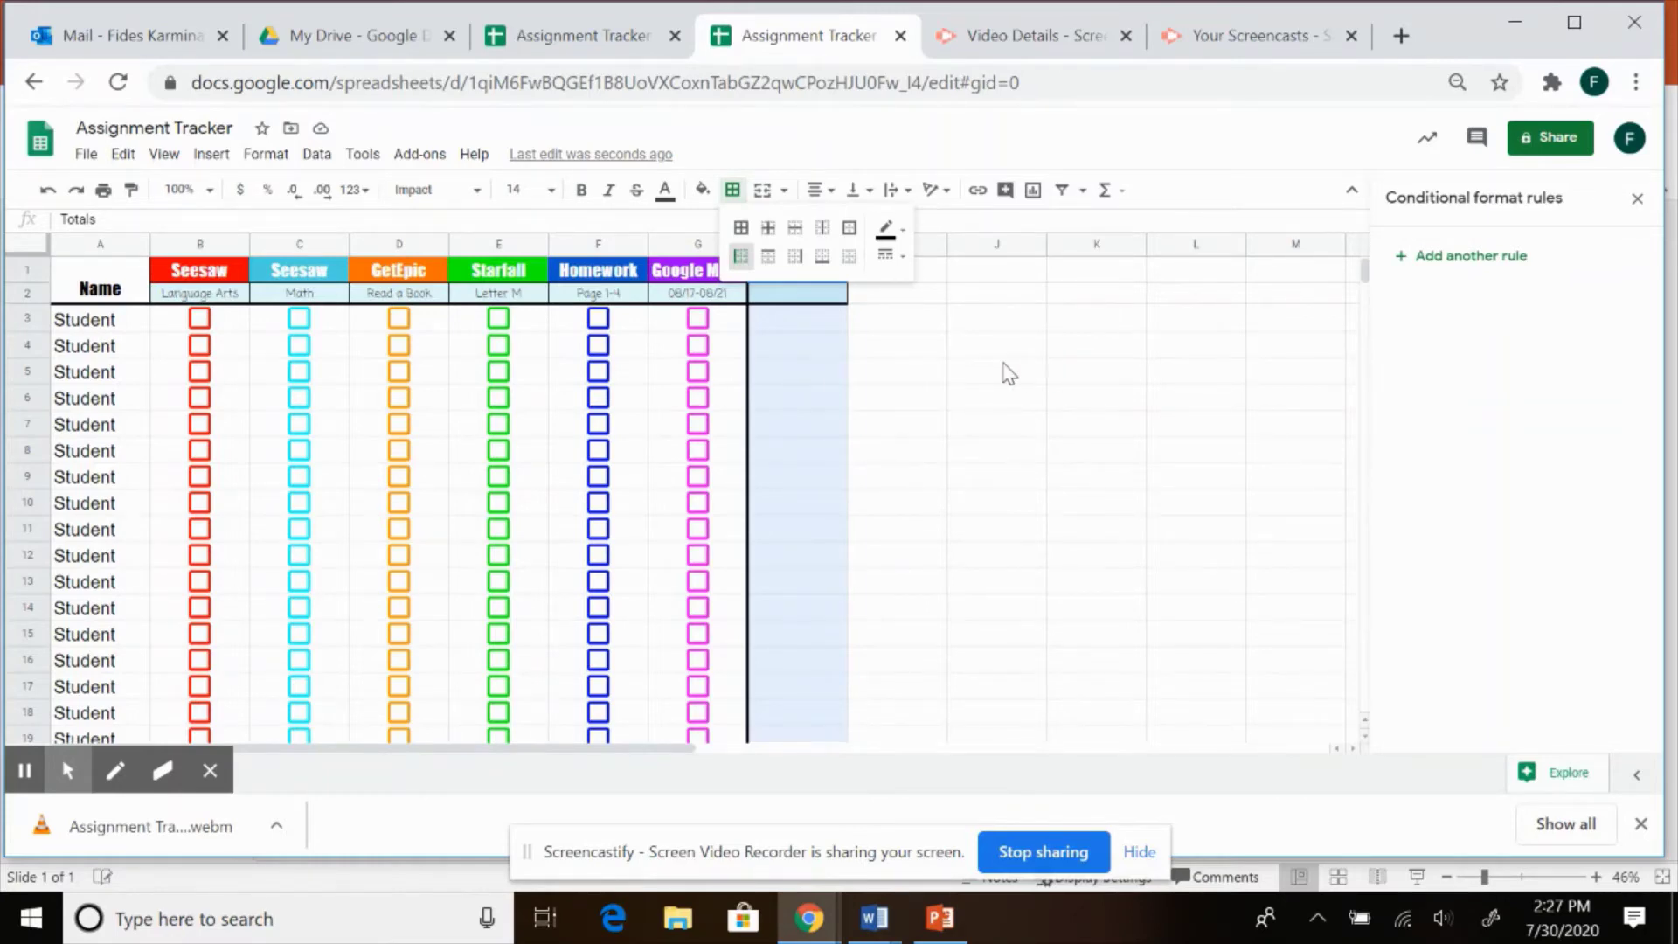
click(1080, 350)
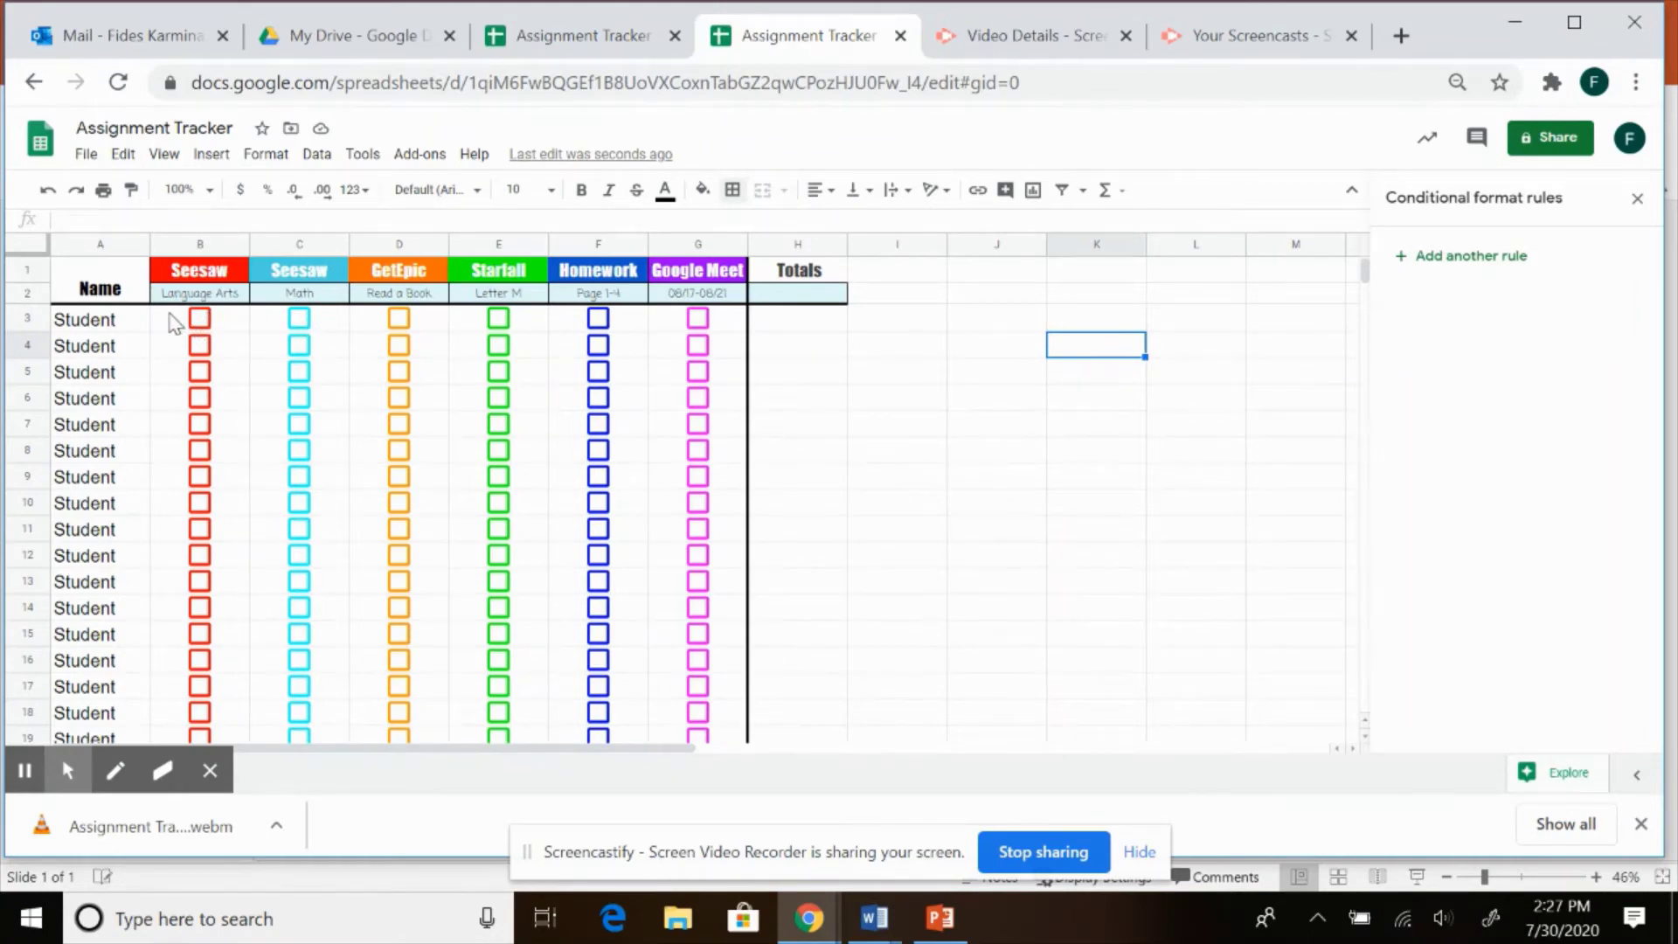
Open data validation for the checkbox range B3:G26 with Checkbox as the criteria
drag(175, 322, 678, 621)
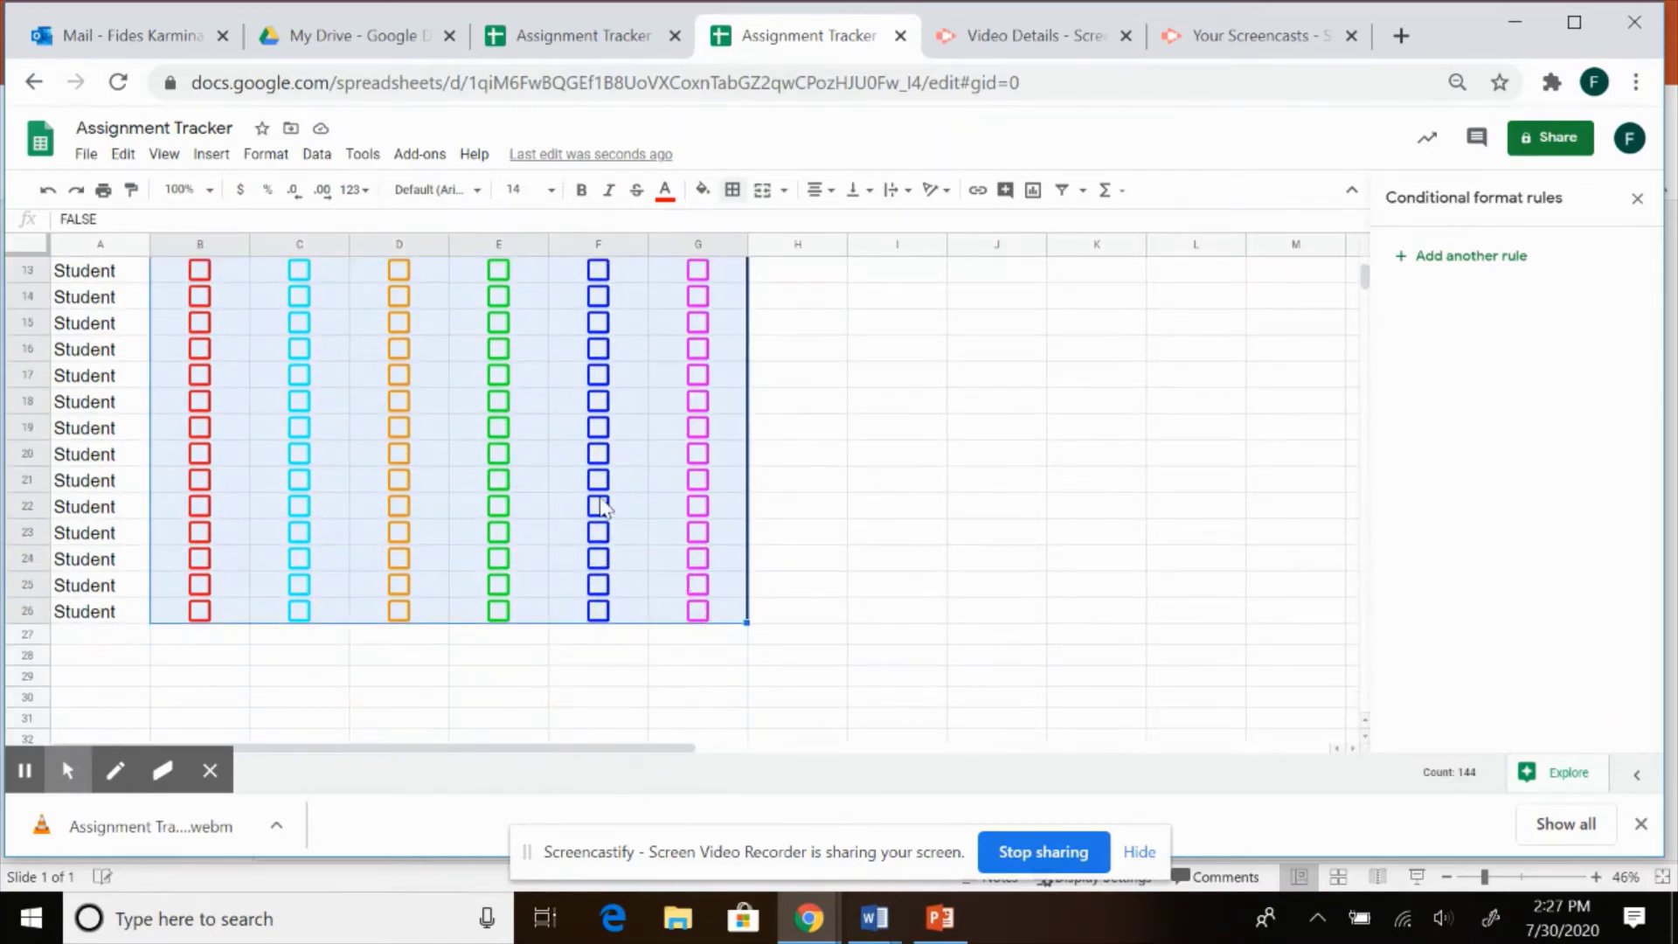
scroll(393, 319, up, 4)
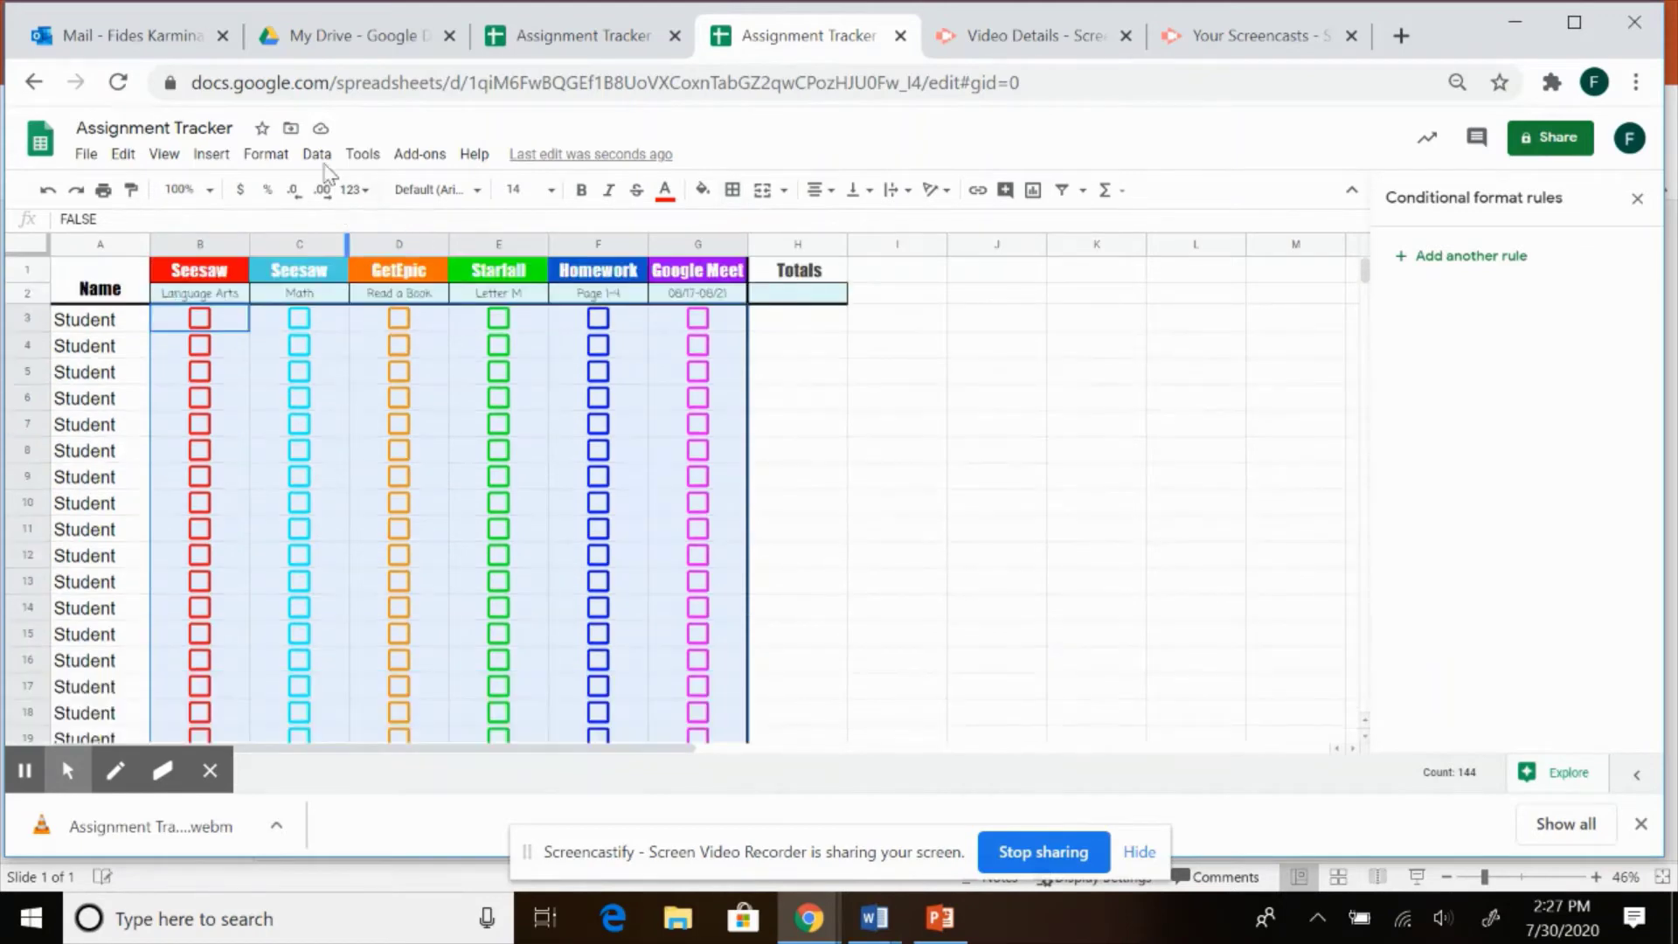
click(316, 155)
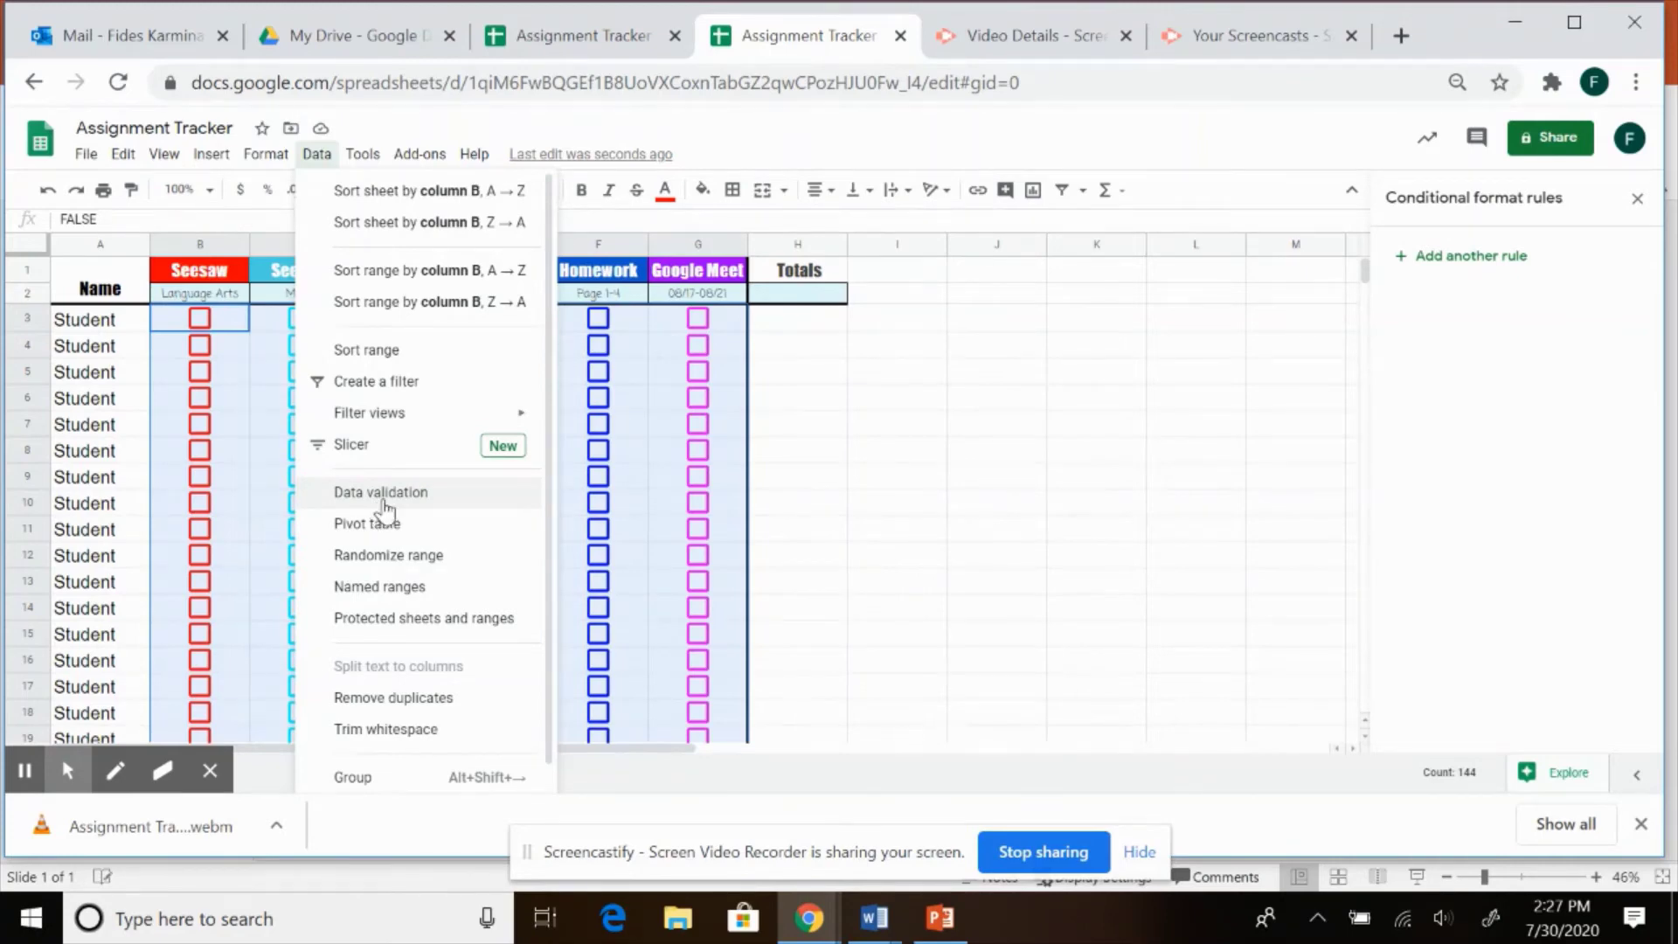
click(382, 493)
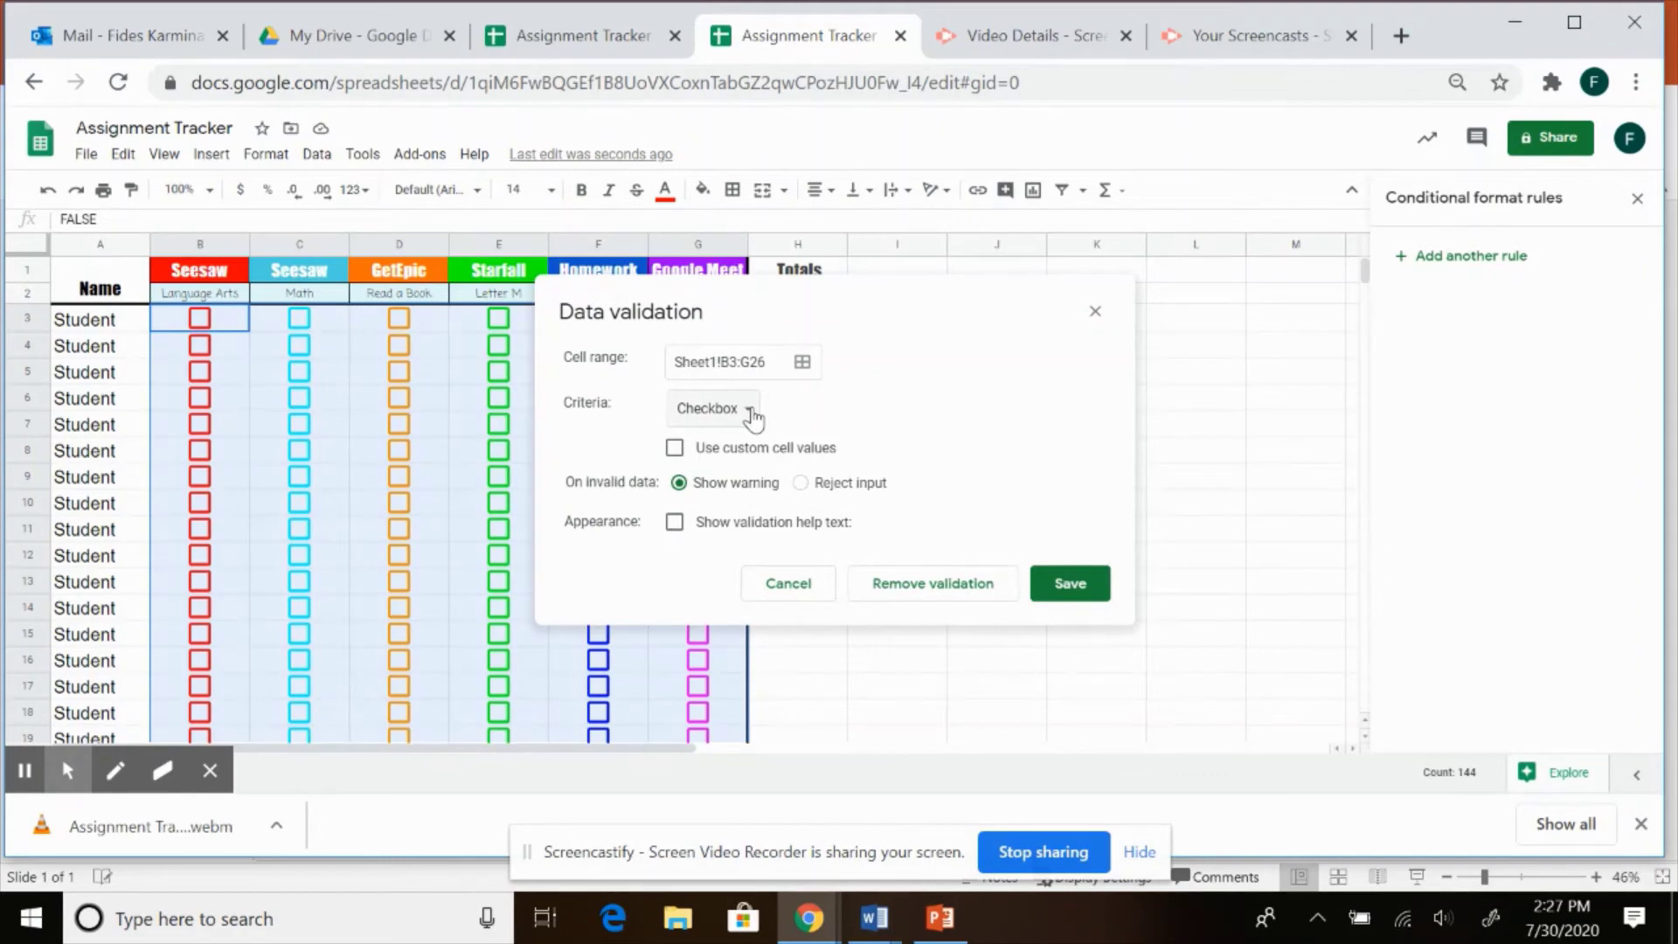
click(742, 410)
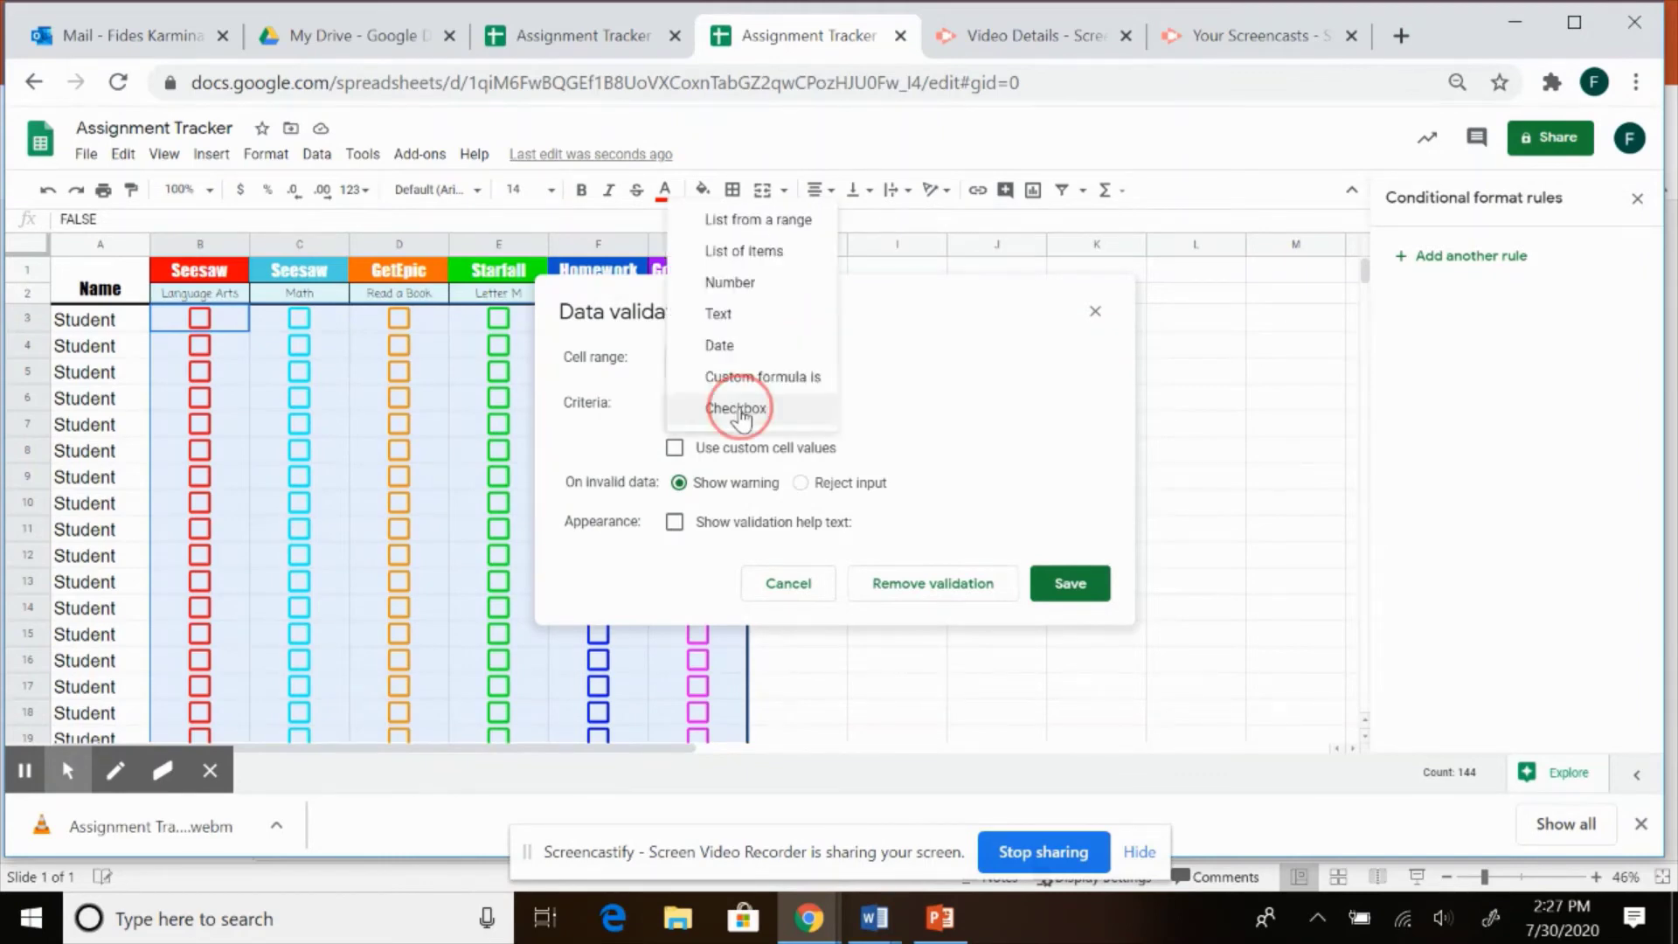
click(737, 409)
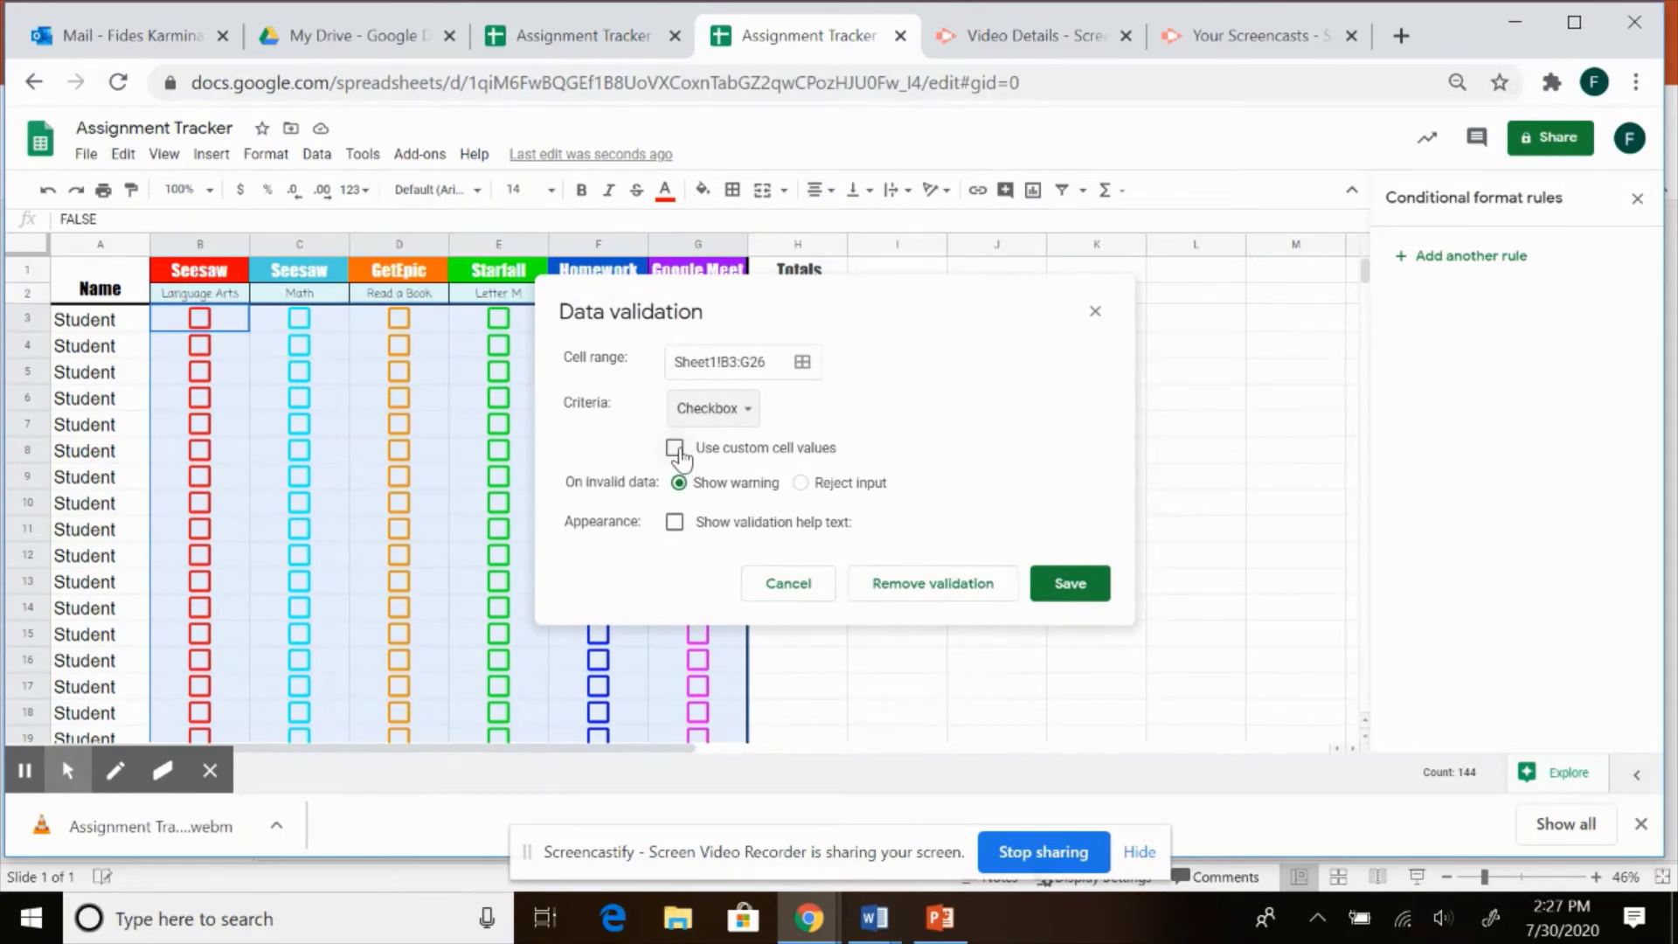
Use custom cell values for the B3:G26 checkboxes, 5 for checked and 0 for unchecked, and save the validation
click(676, 450)
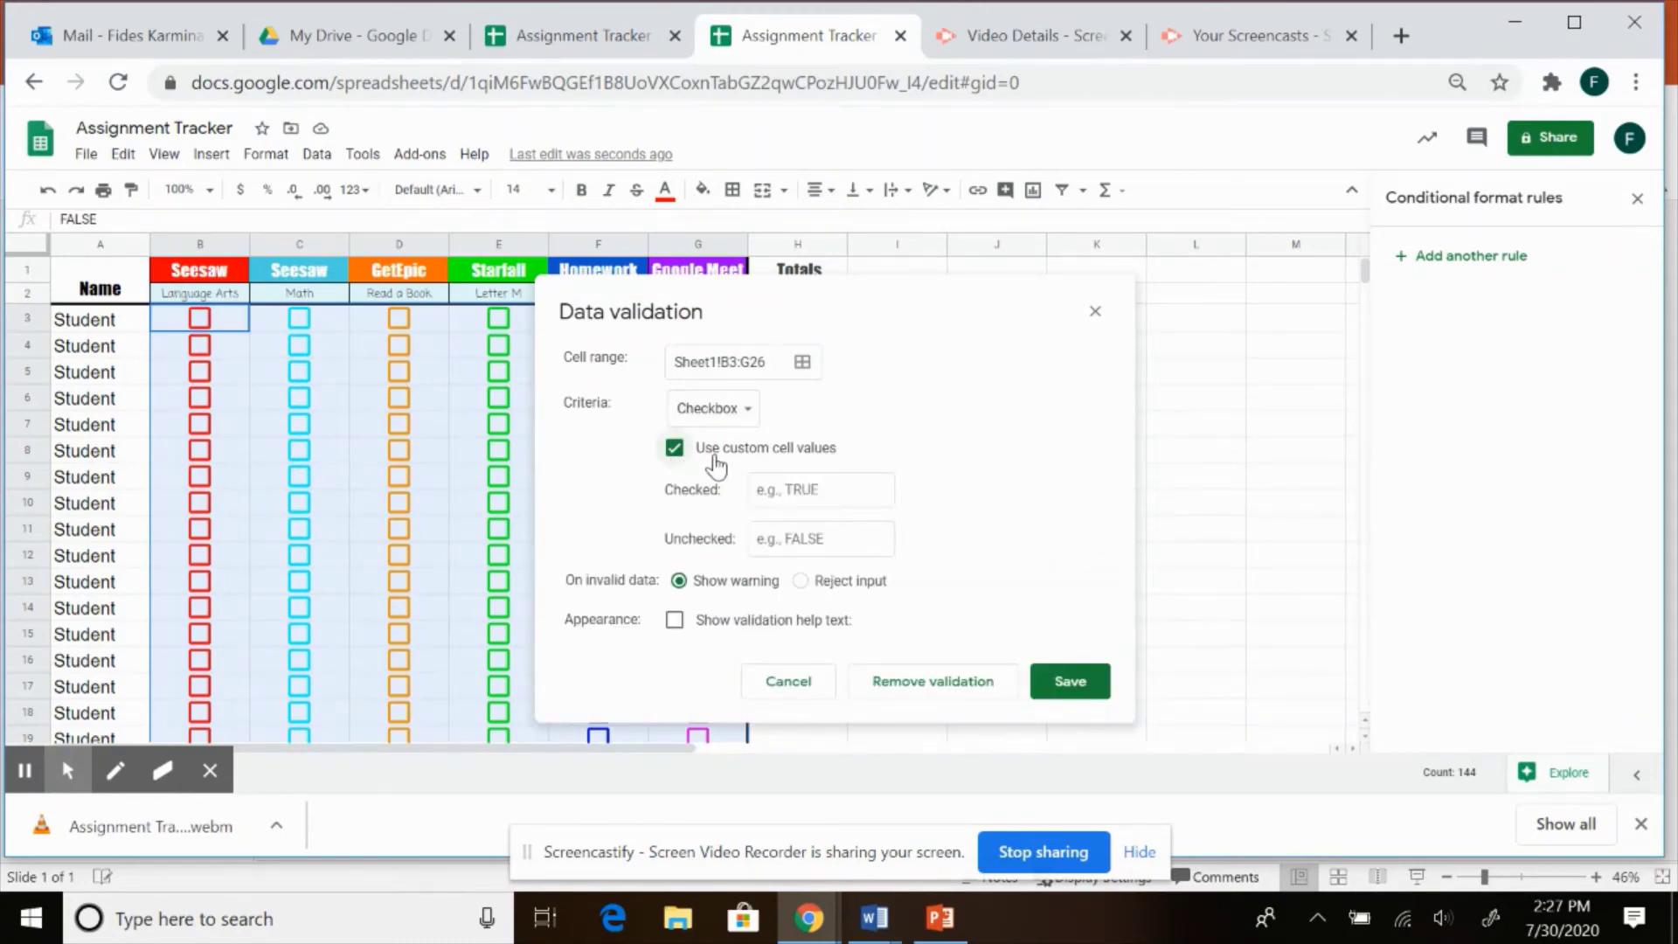
click(810, 490)
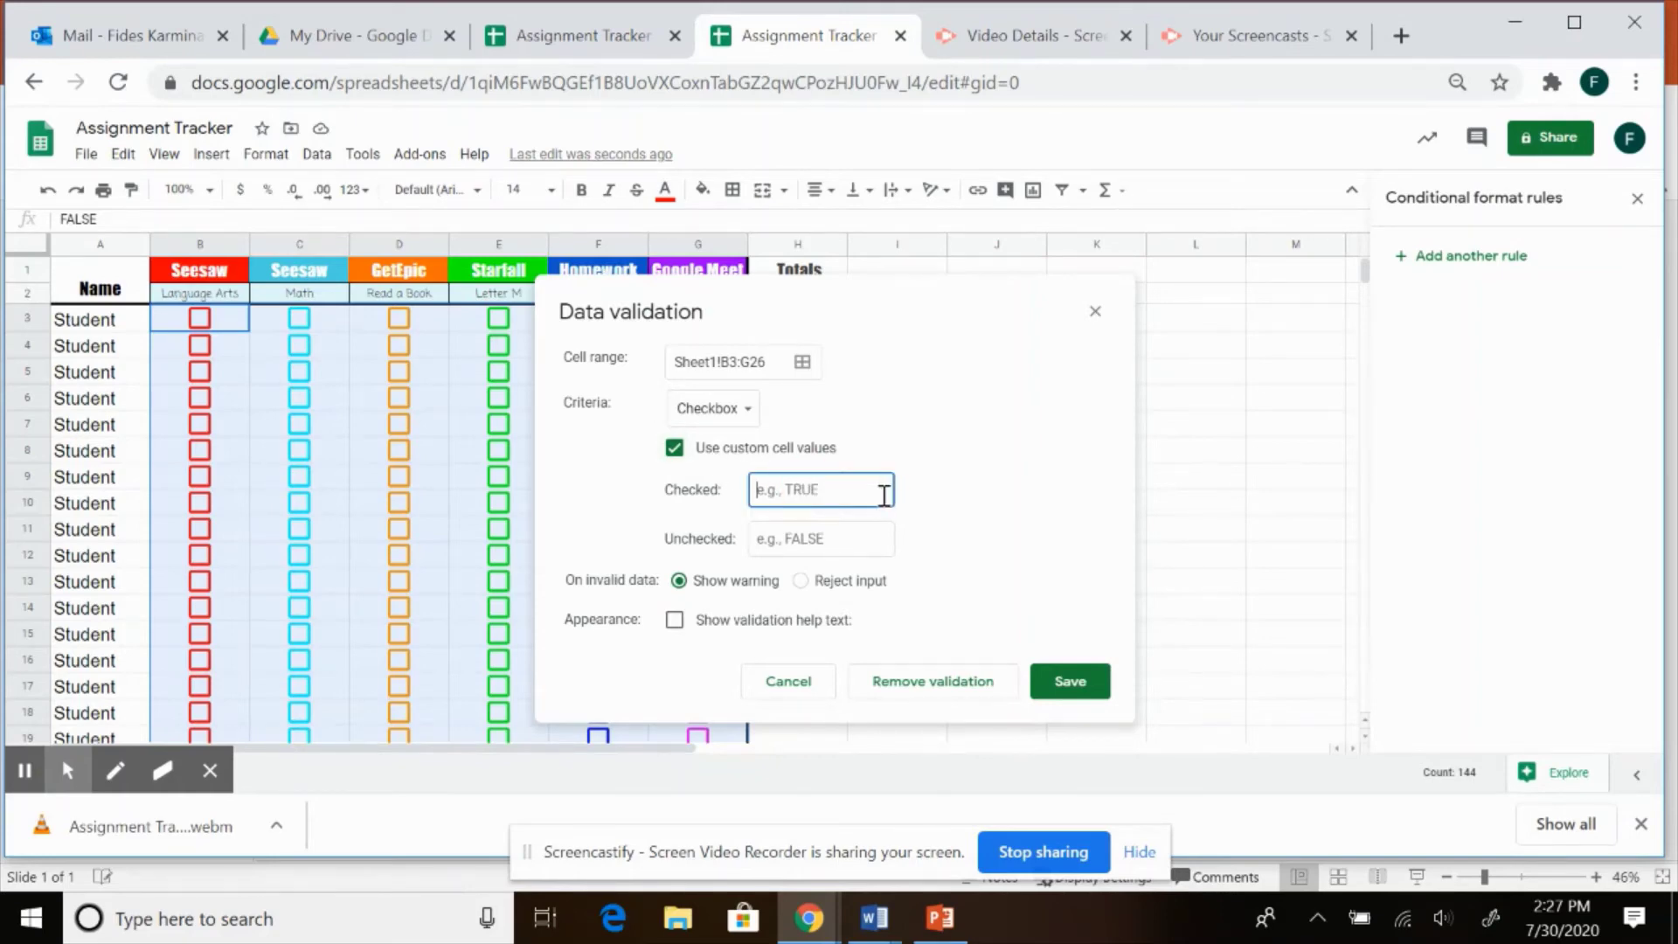
text(5)
click(816, 542)
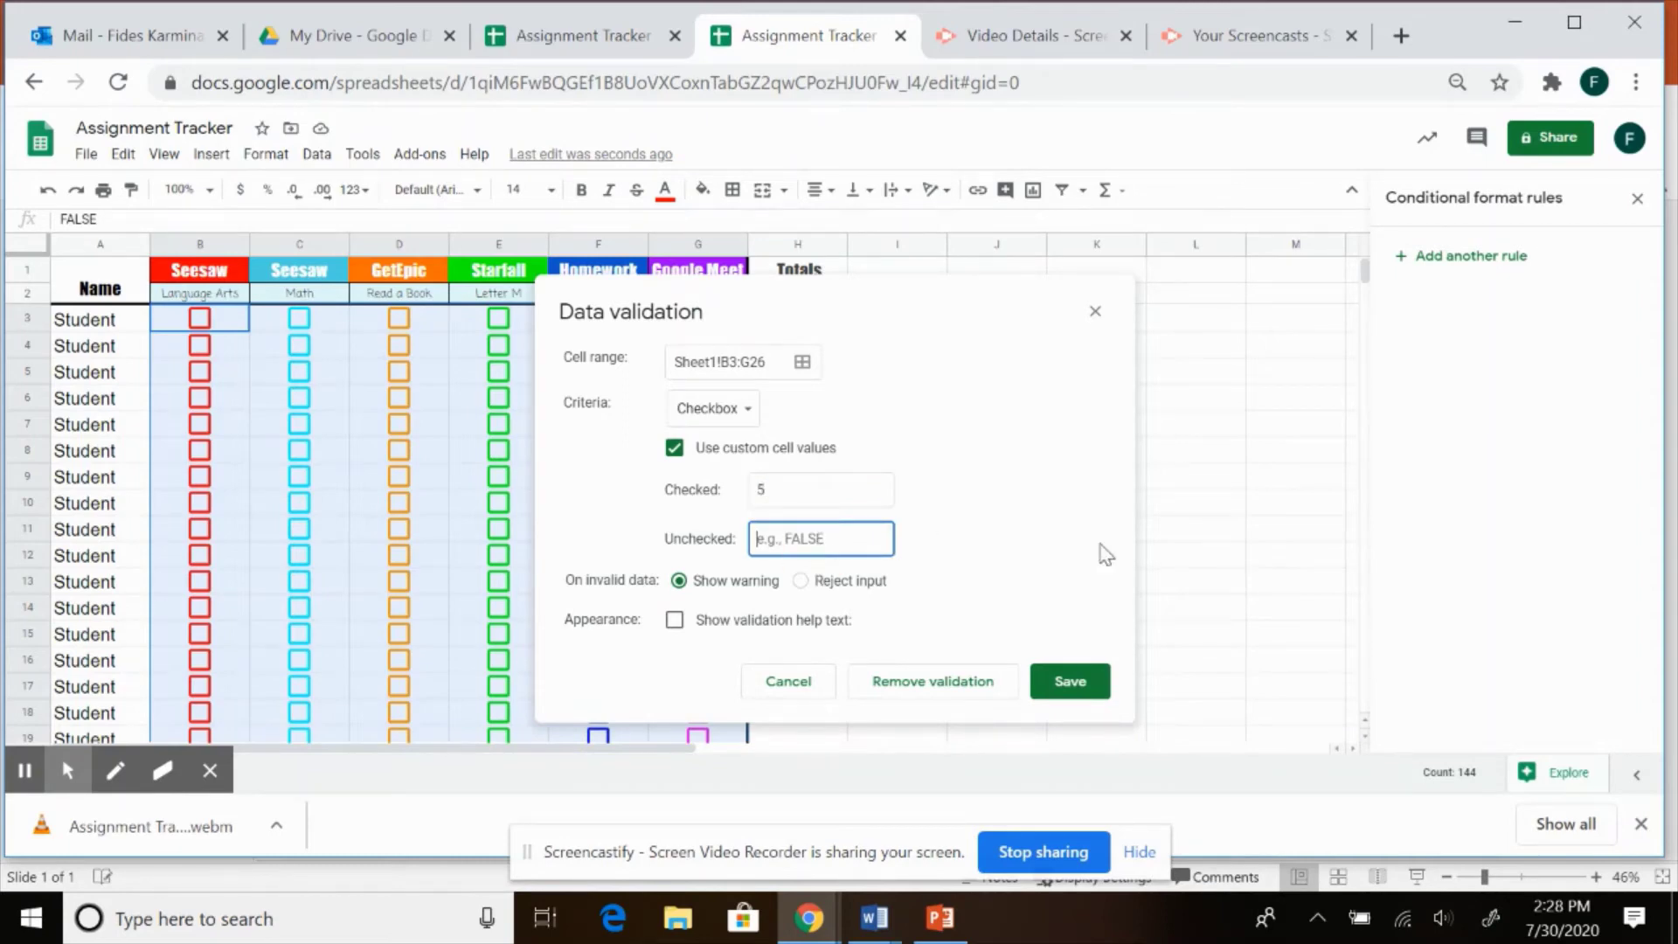
text(0)
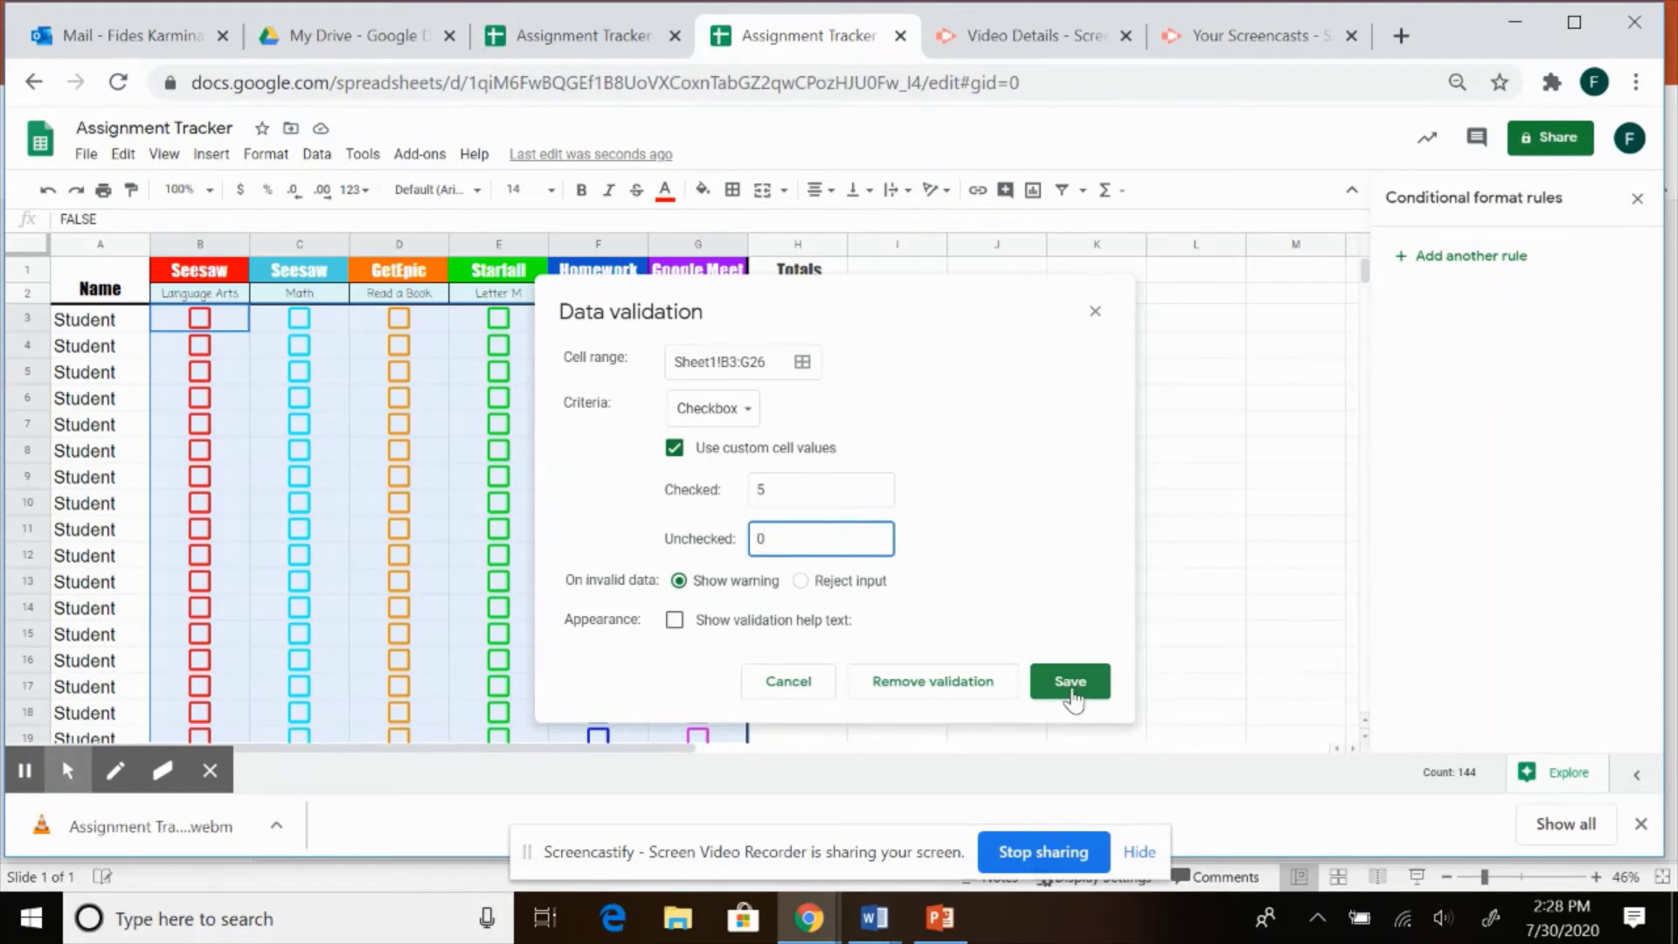
click(1071, 682)
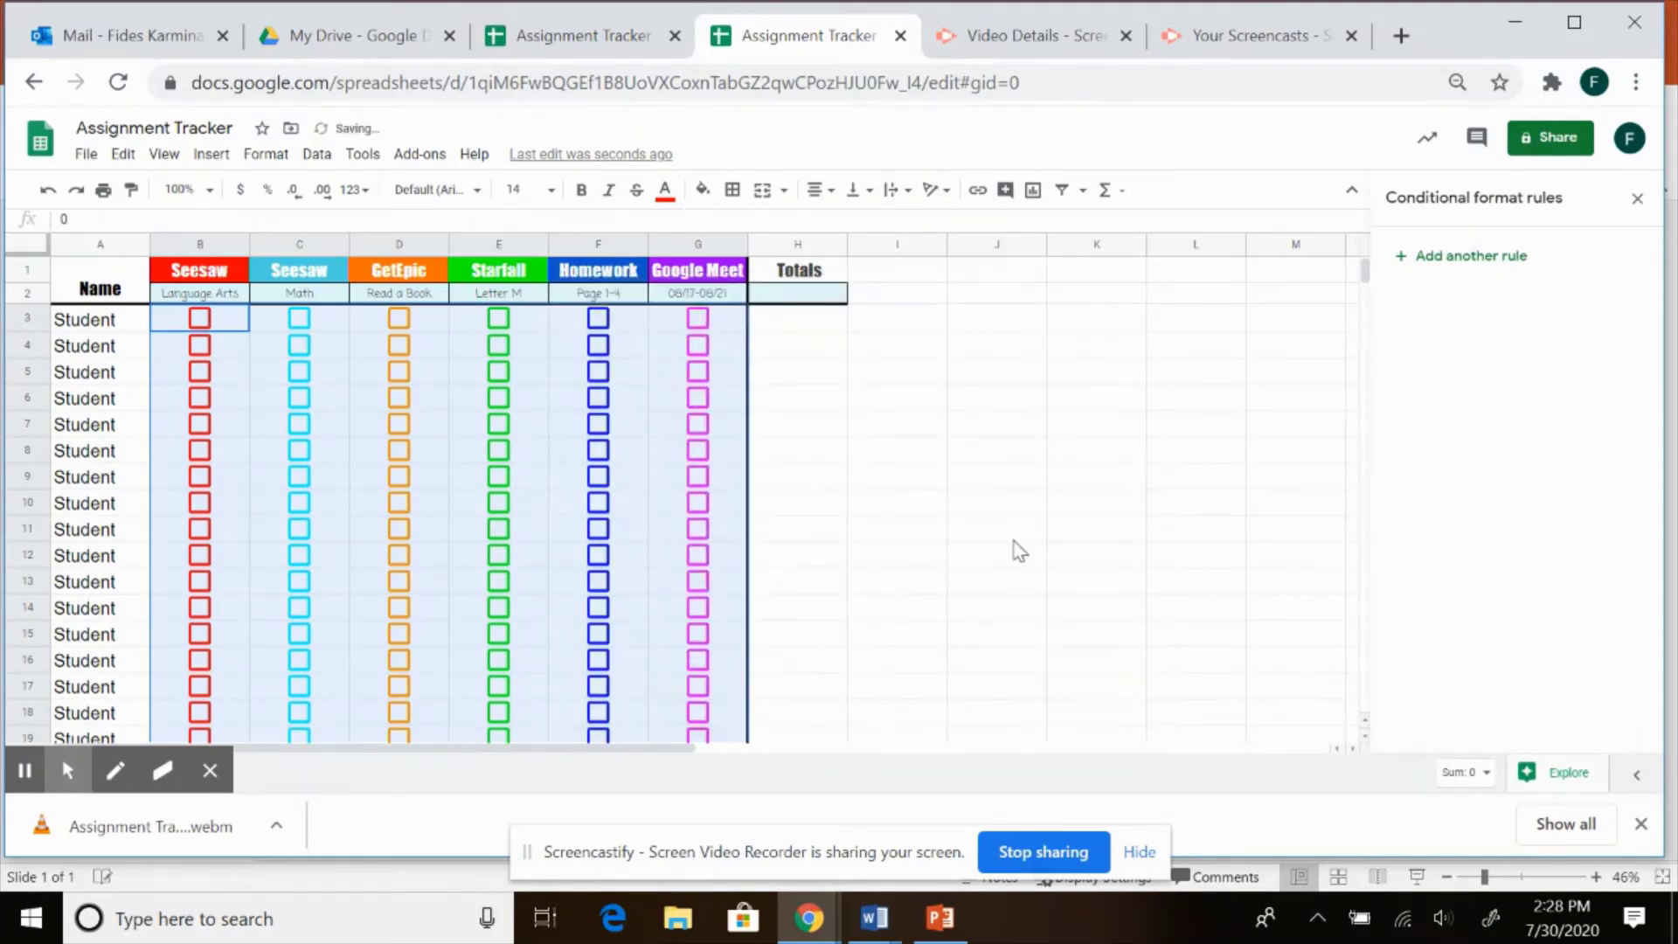
Test the GetEpic checkbox in D3 by checking it and unchecking it again
click(398, 320)
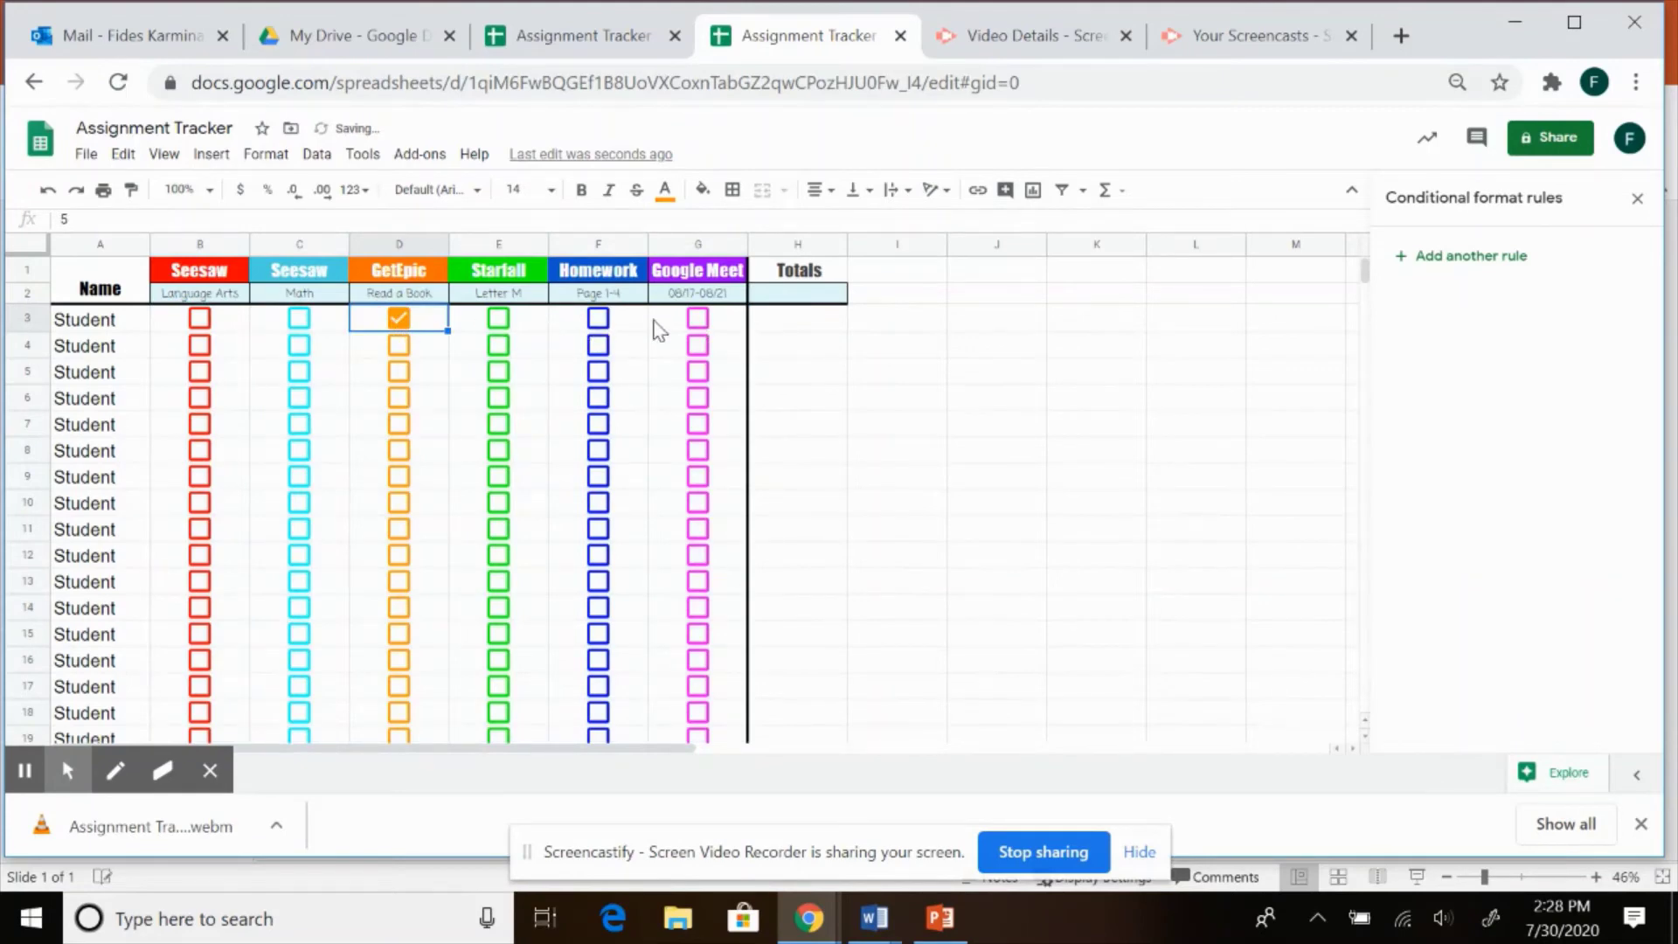
click(399, 319)
Enter a SUM formula in H3 that totals the first student's checkboxes, B3:G3
click(819, 330)
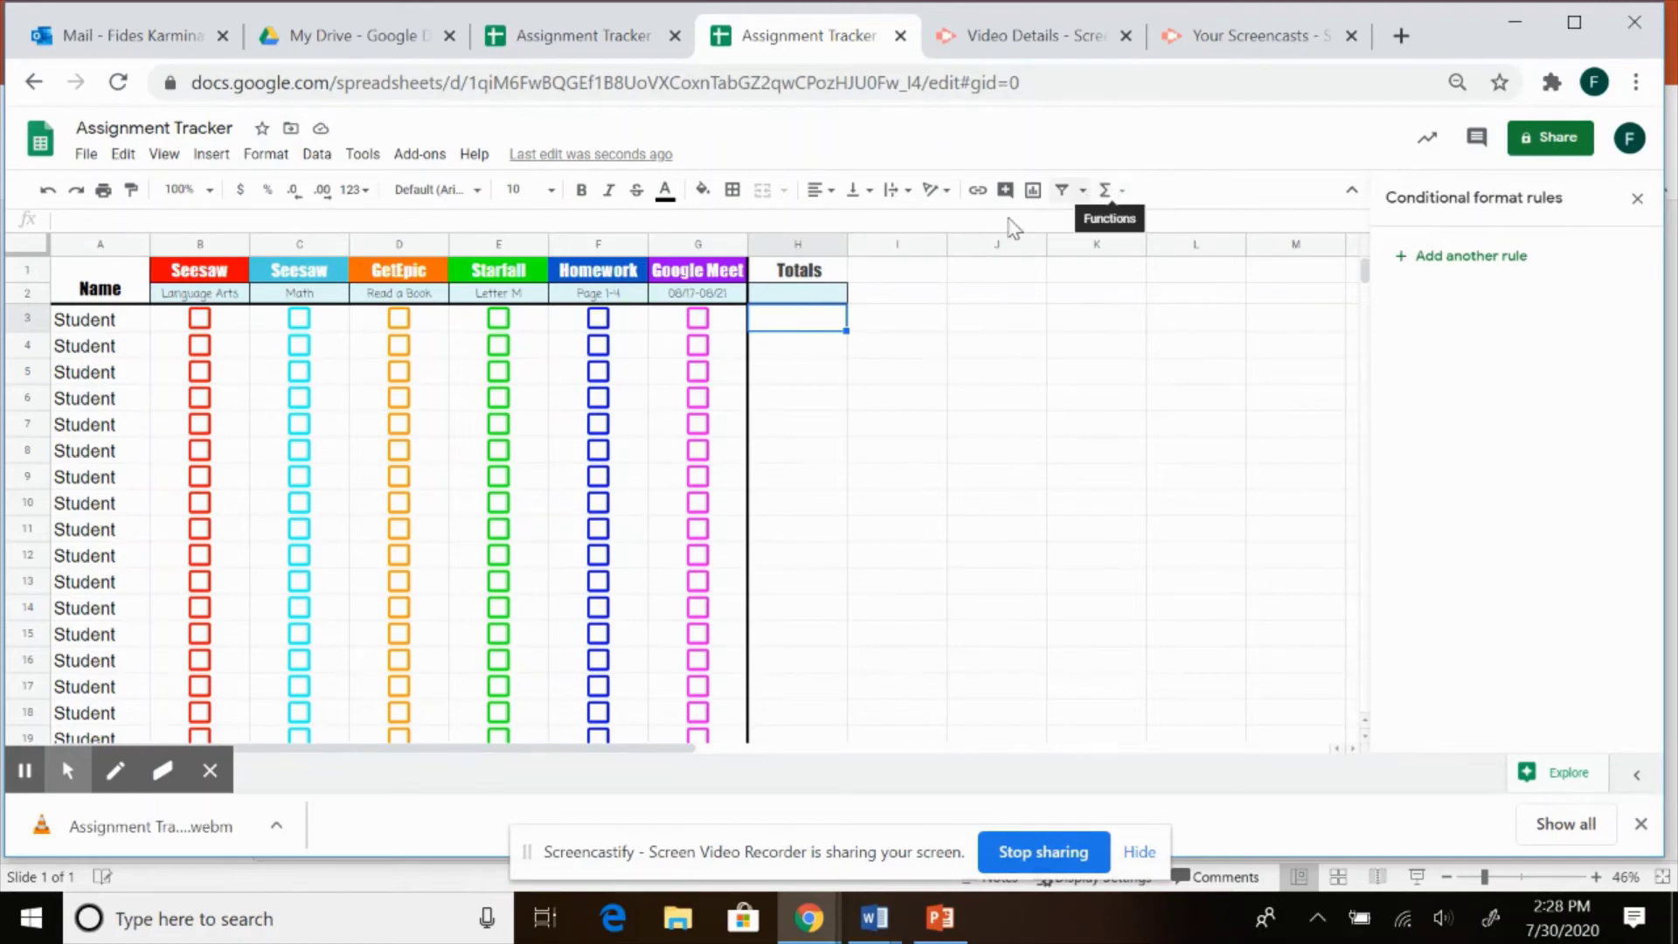
click(780, 327)
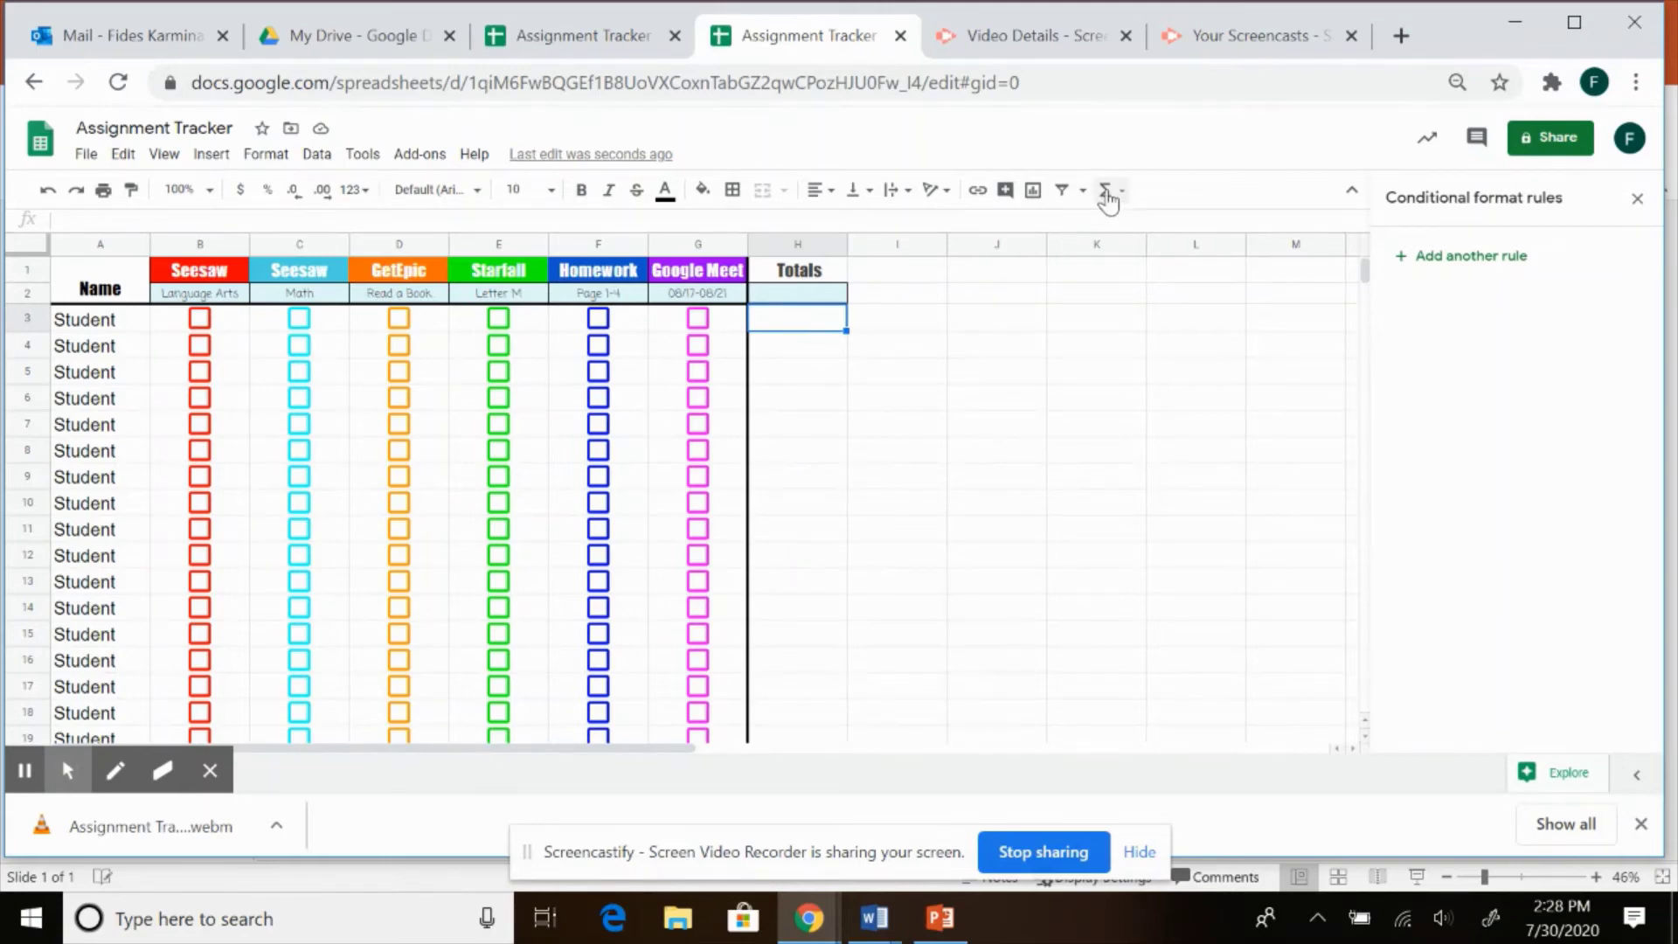
click(1106, 192)
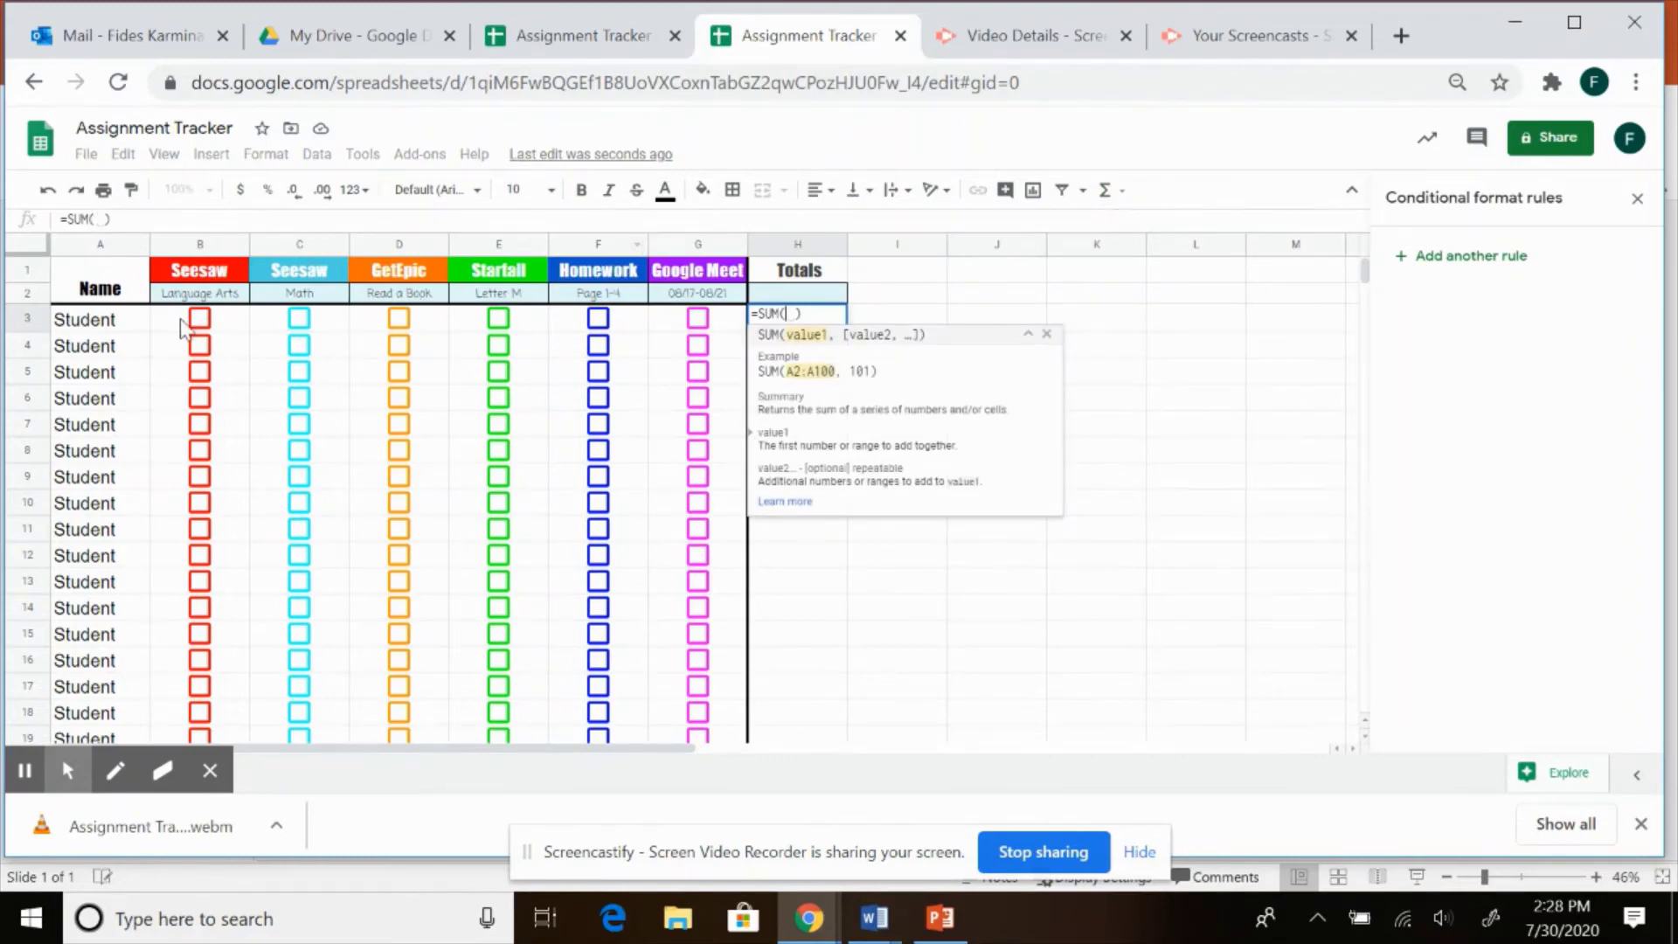
drag(179, 327, 369, 337)
drag(471, 334, 700, 339)
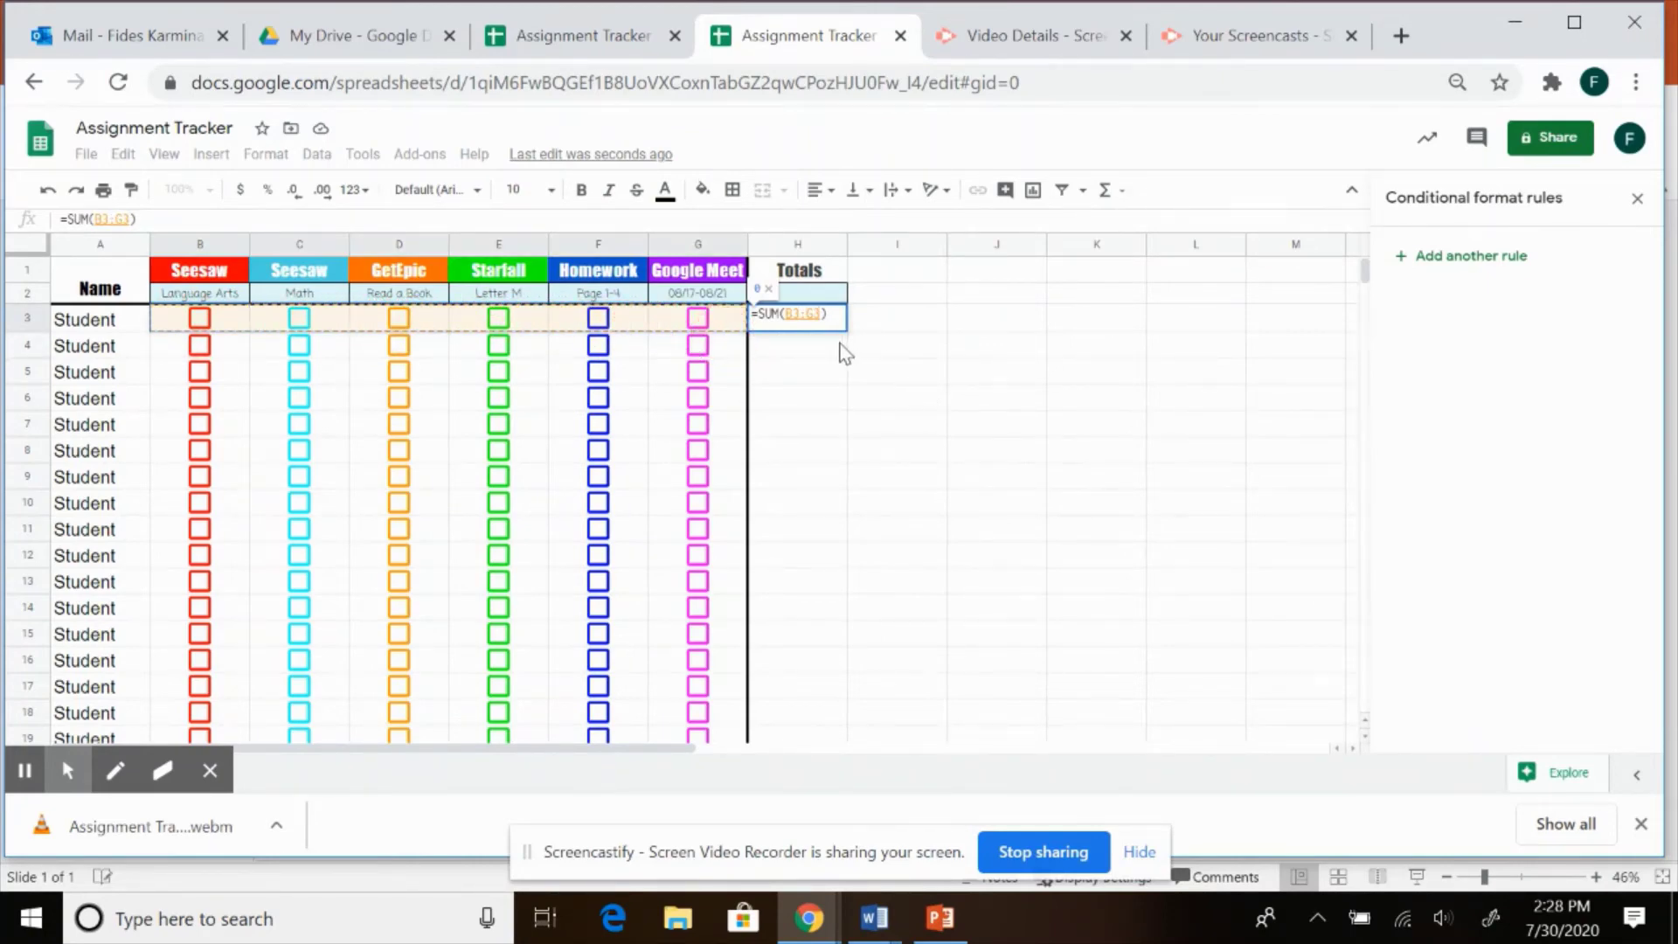
key(Return)
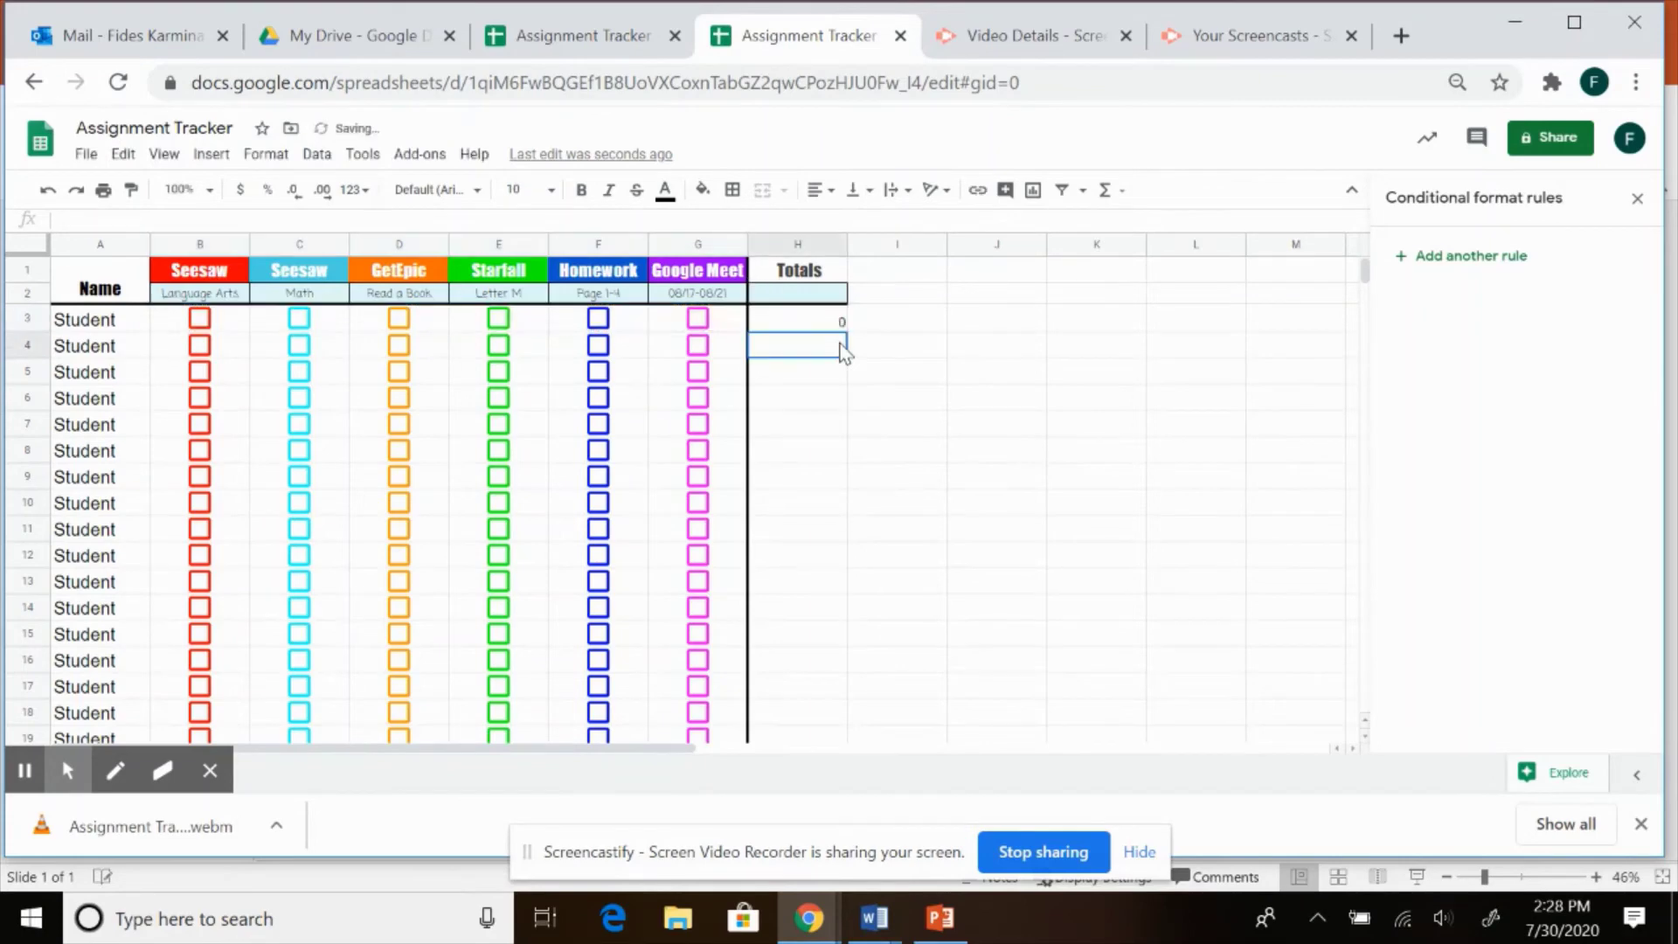
Check the Google Meet, Homework, Starfall and GetEpic boxes for the student in row 3 to test the total
click(778, 323)
click(697, 318)
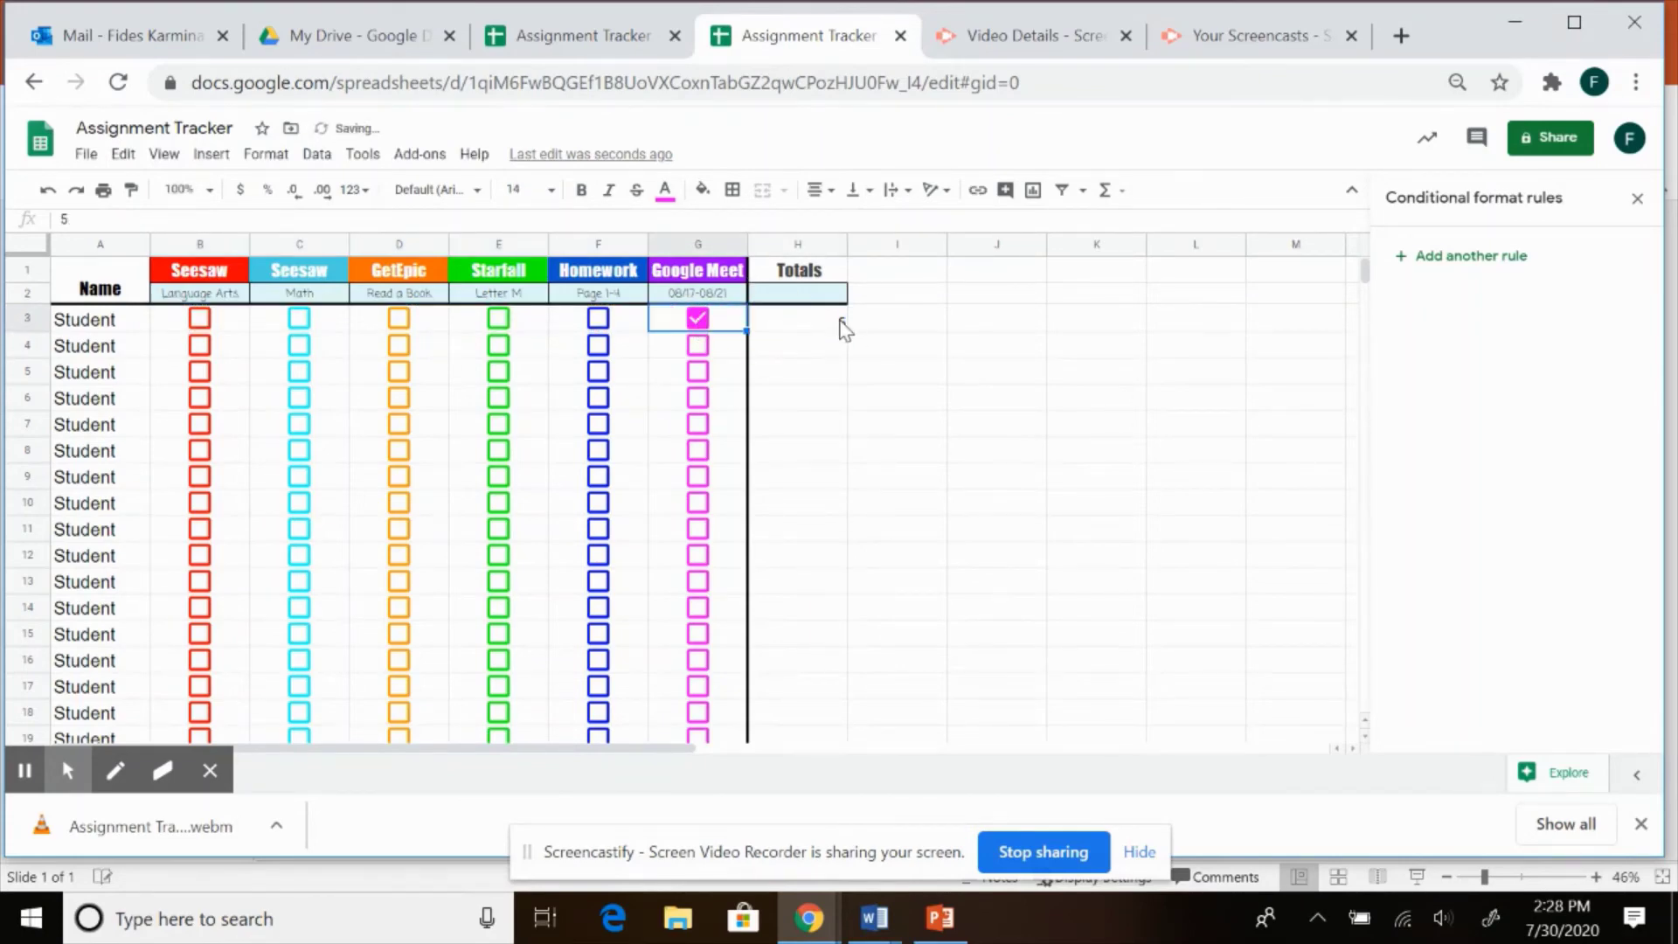
click(602, 322)
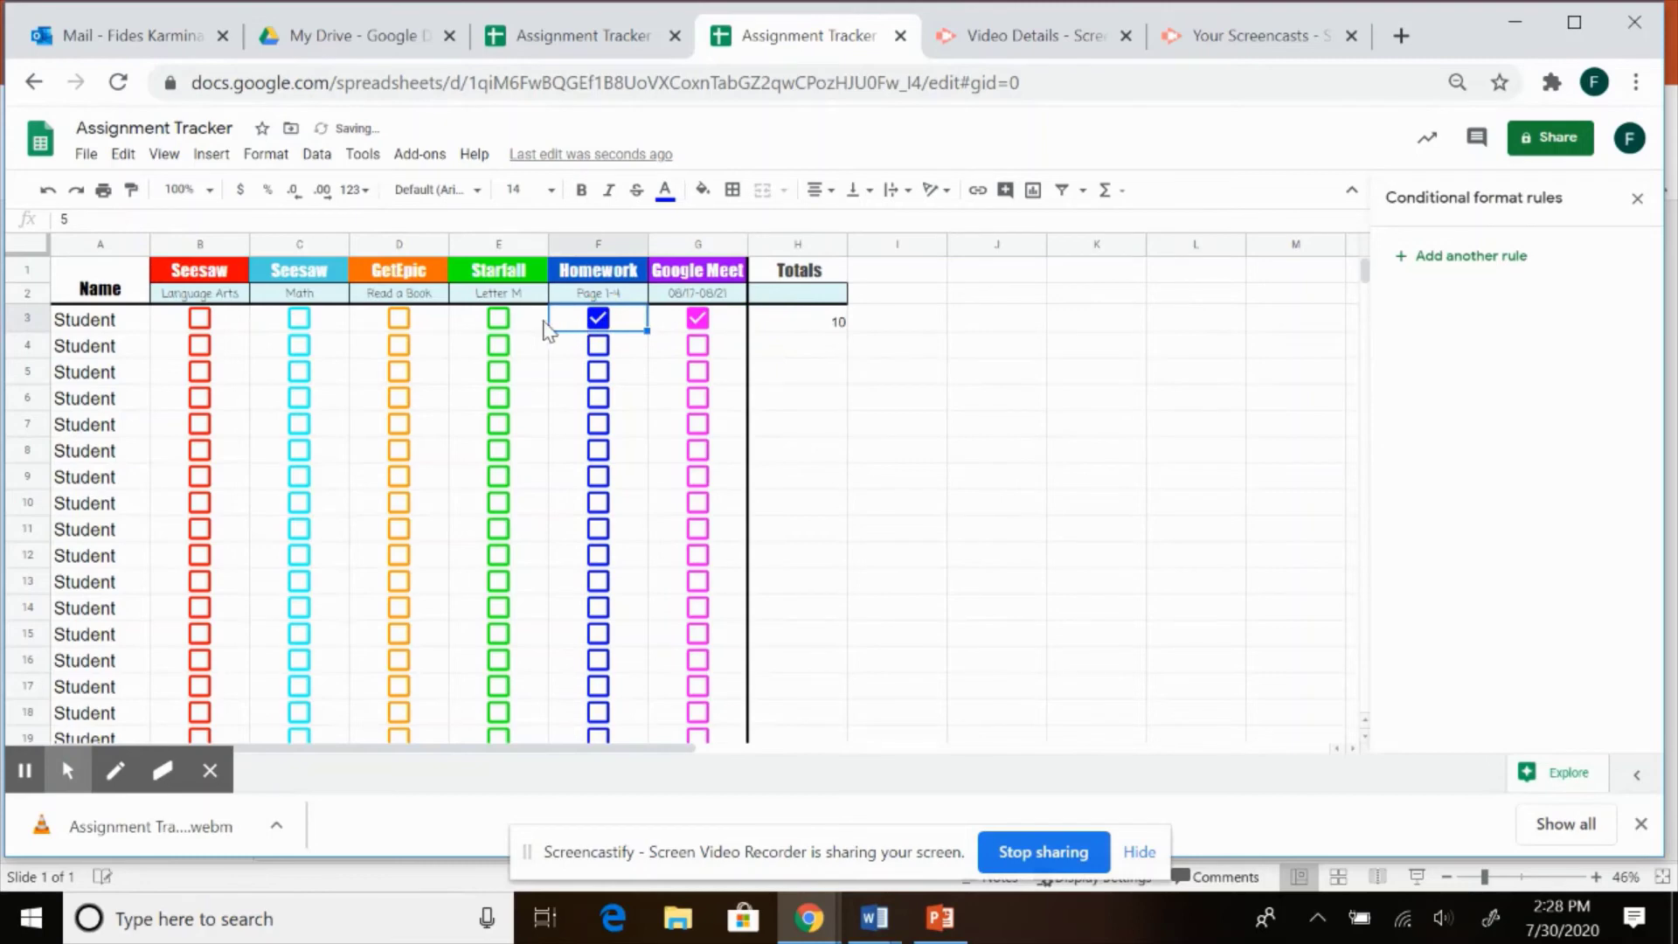
click(501, 322)
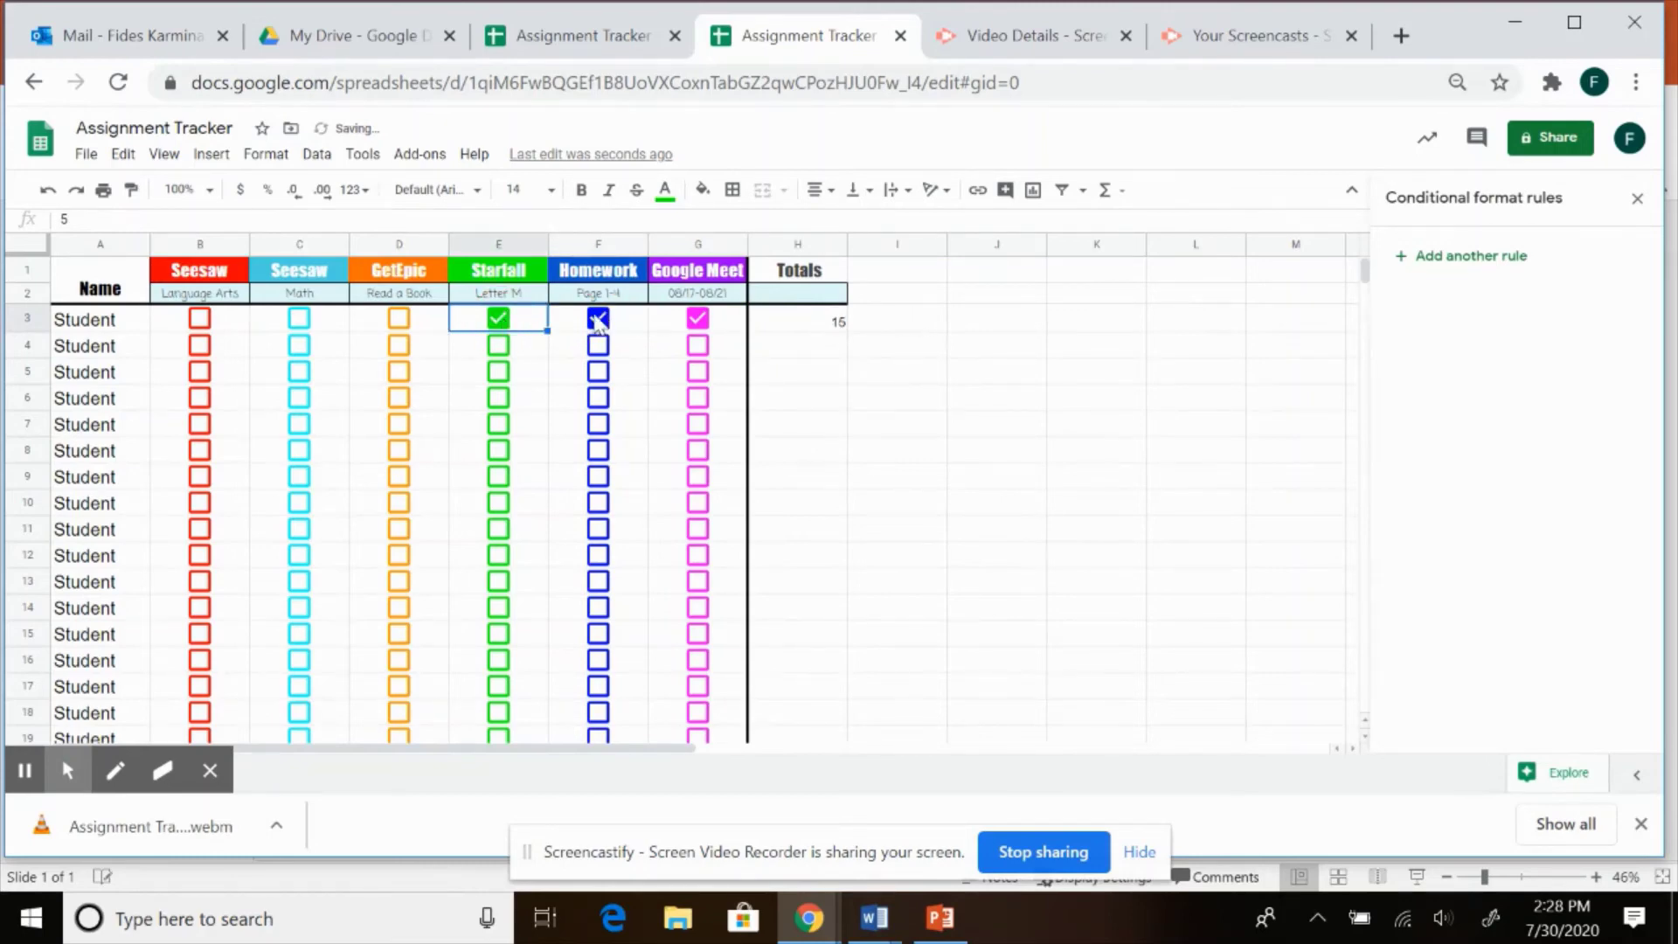
click(398, 322)
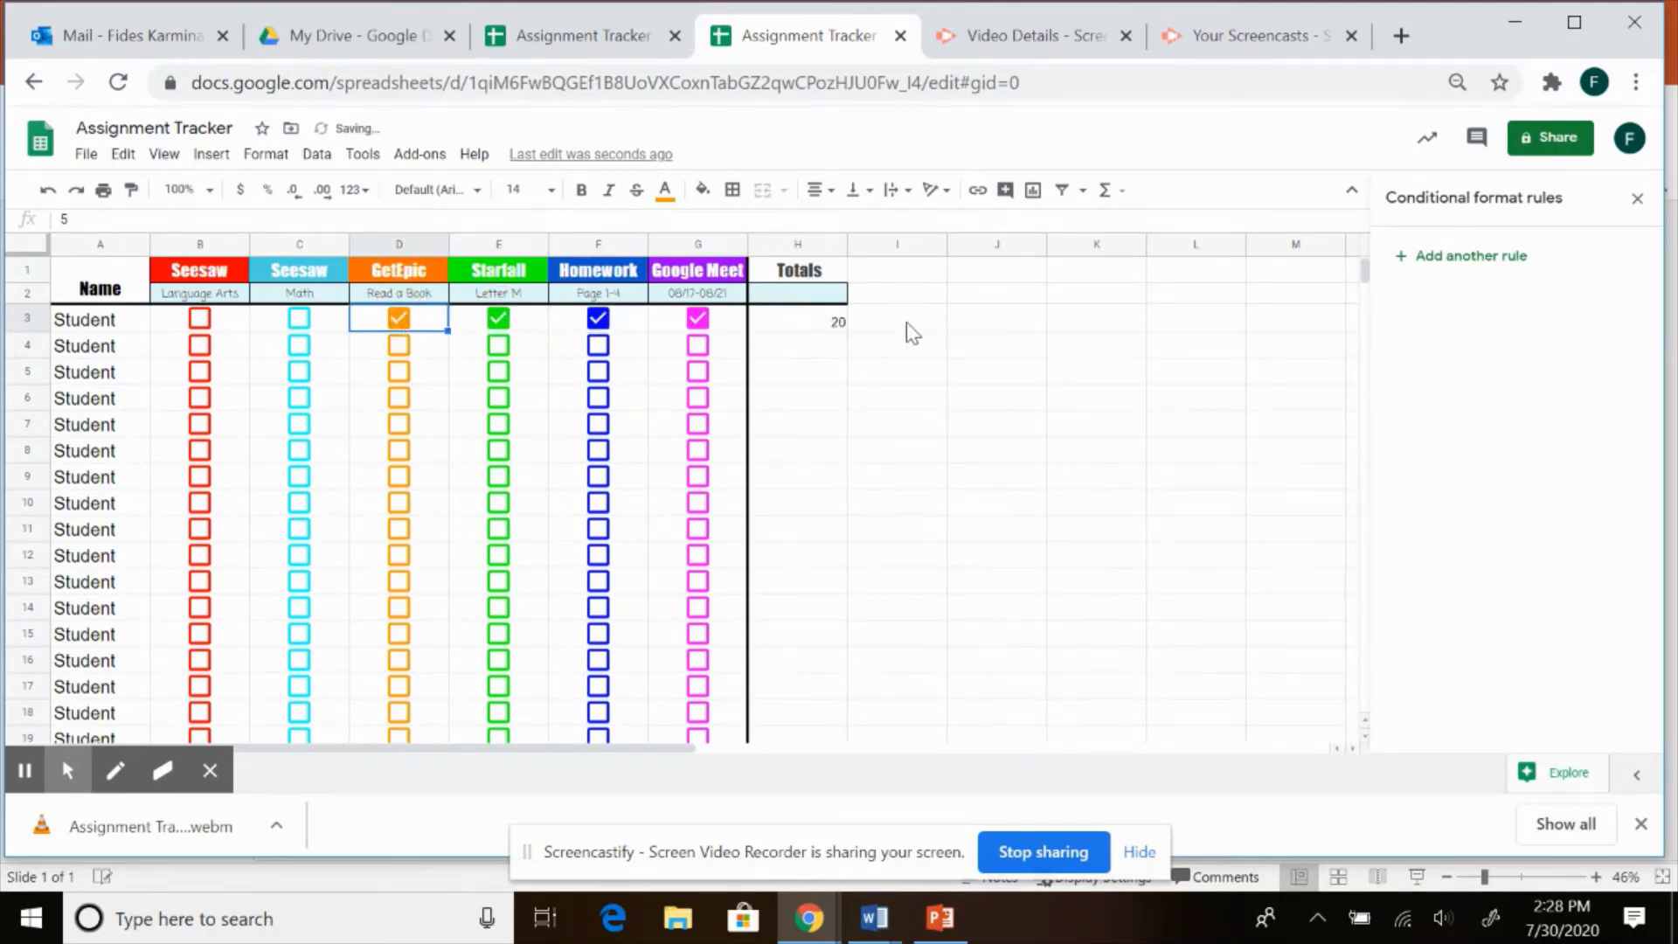
Fill the SUM formula from H3 down the Totals column to H26
click(798, 348)
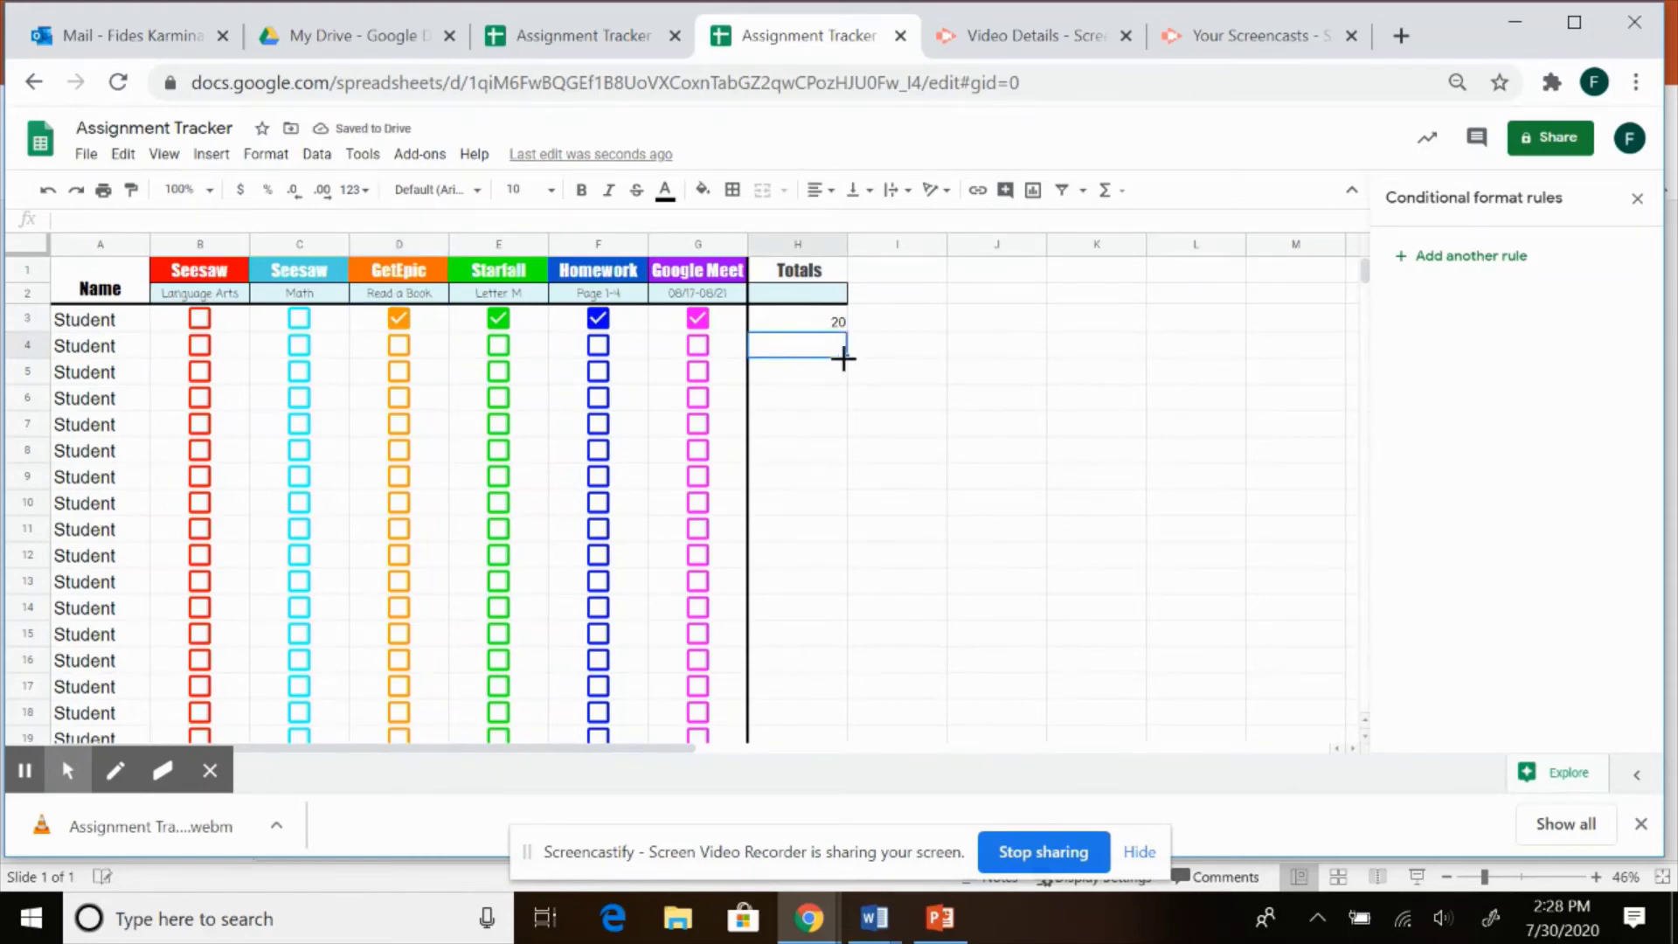
click(827, 323)
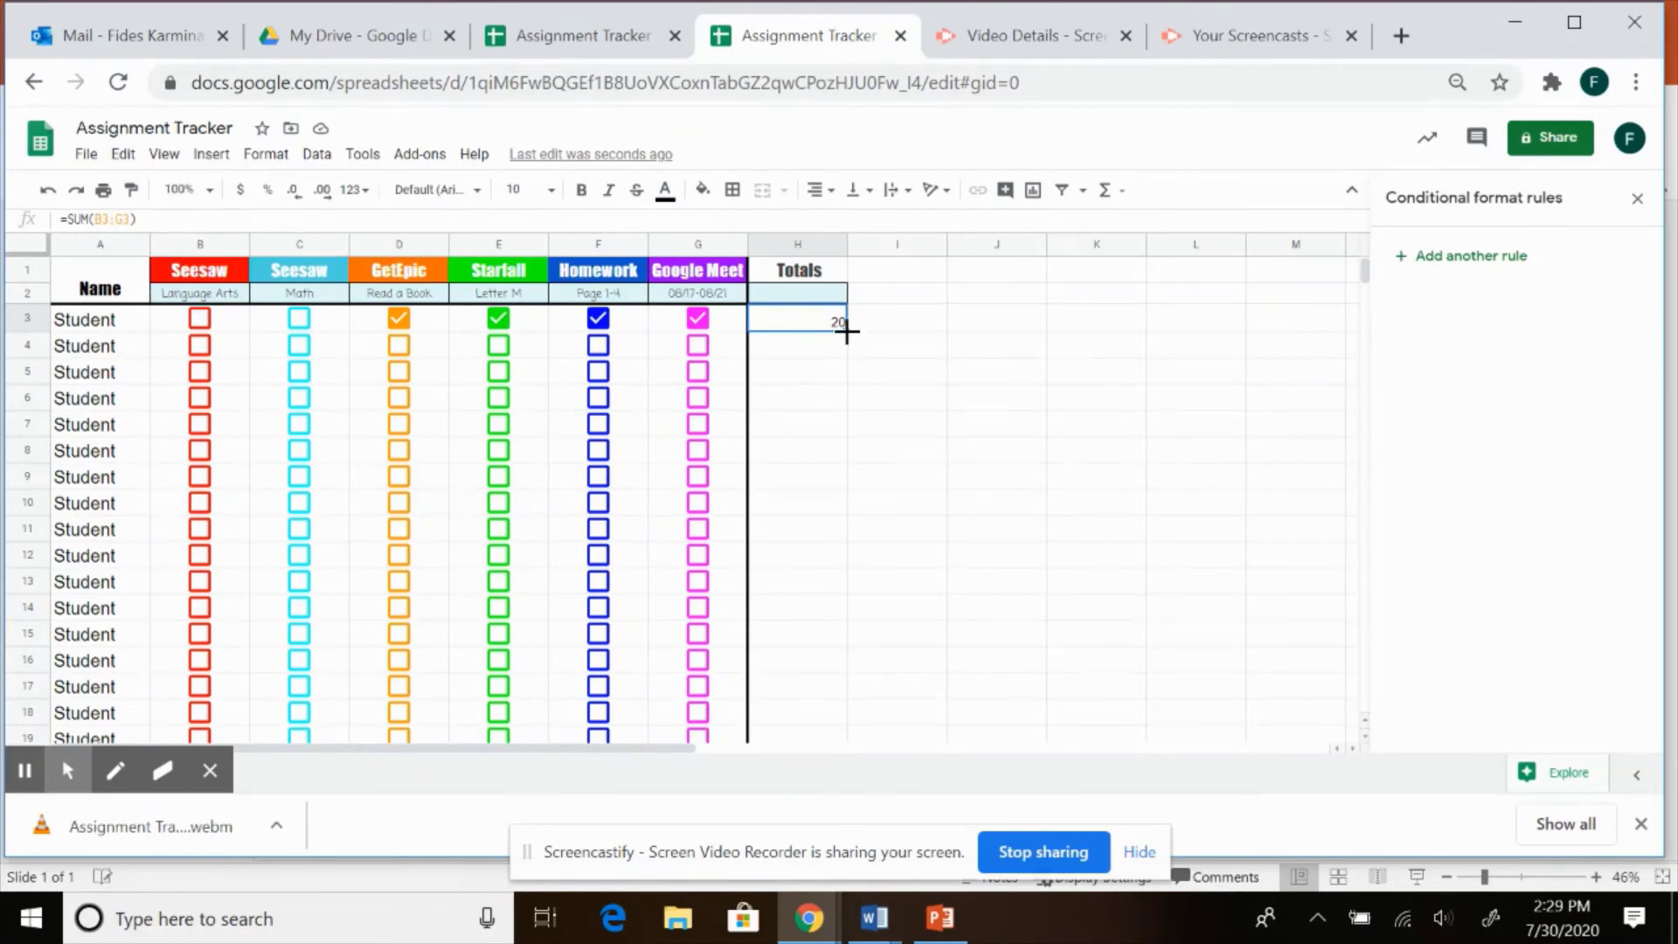
click(846, 330)
drag(846, 330, 824, 697)
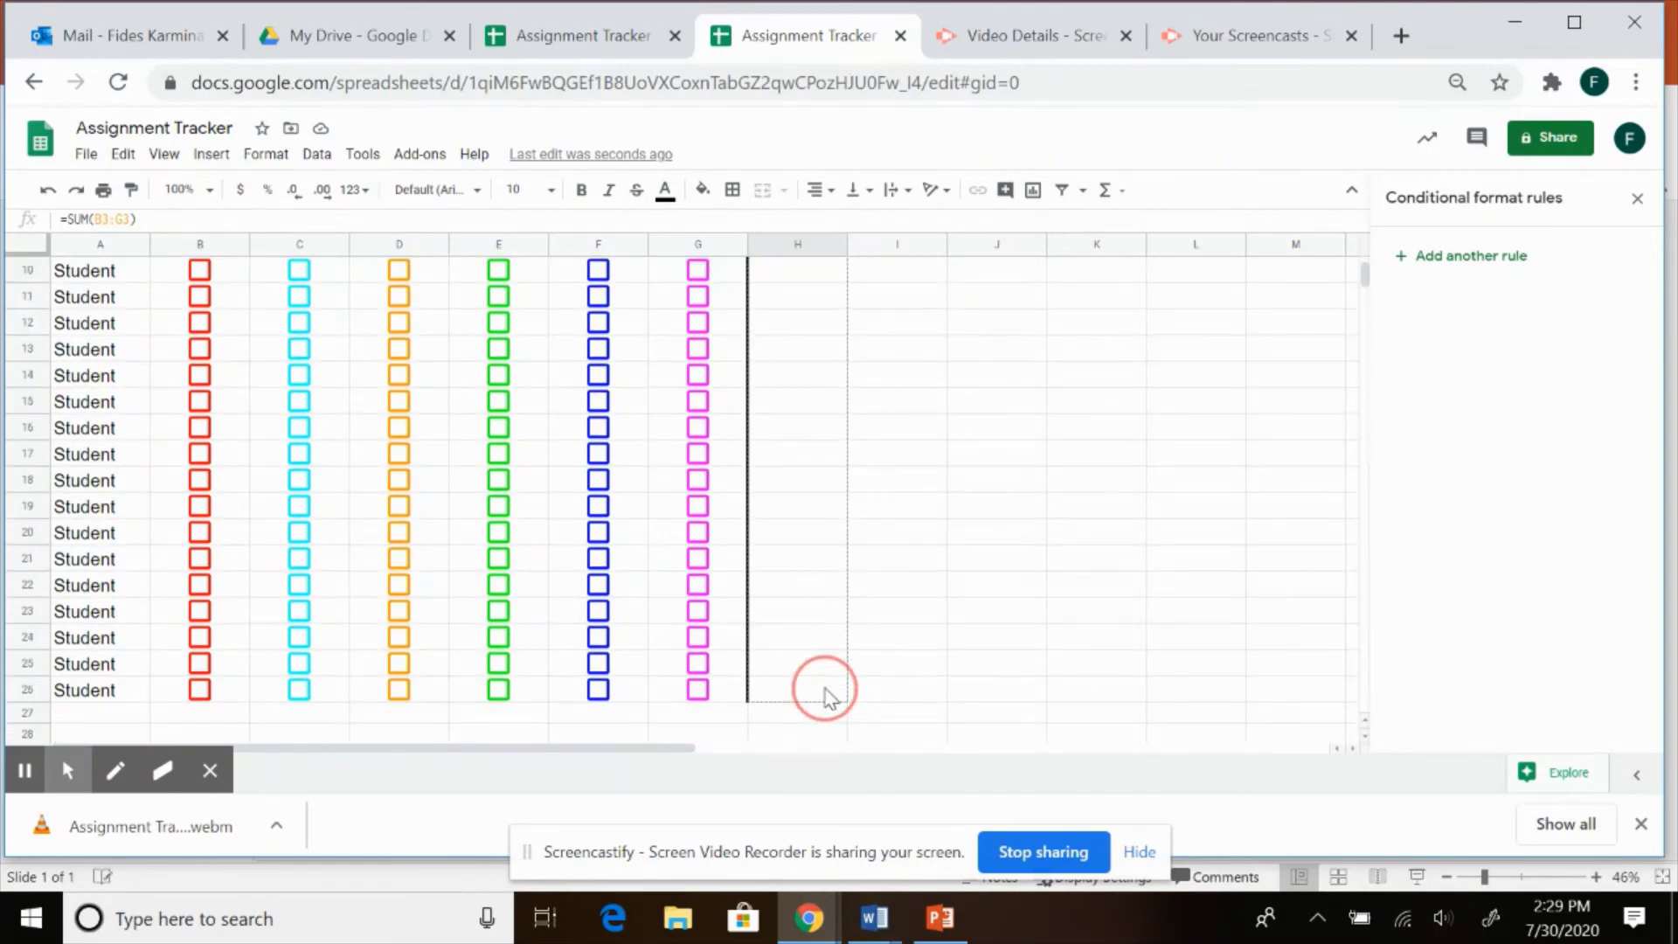
drag(824, 697, 828, 697)
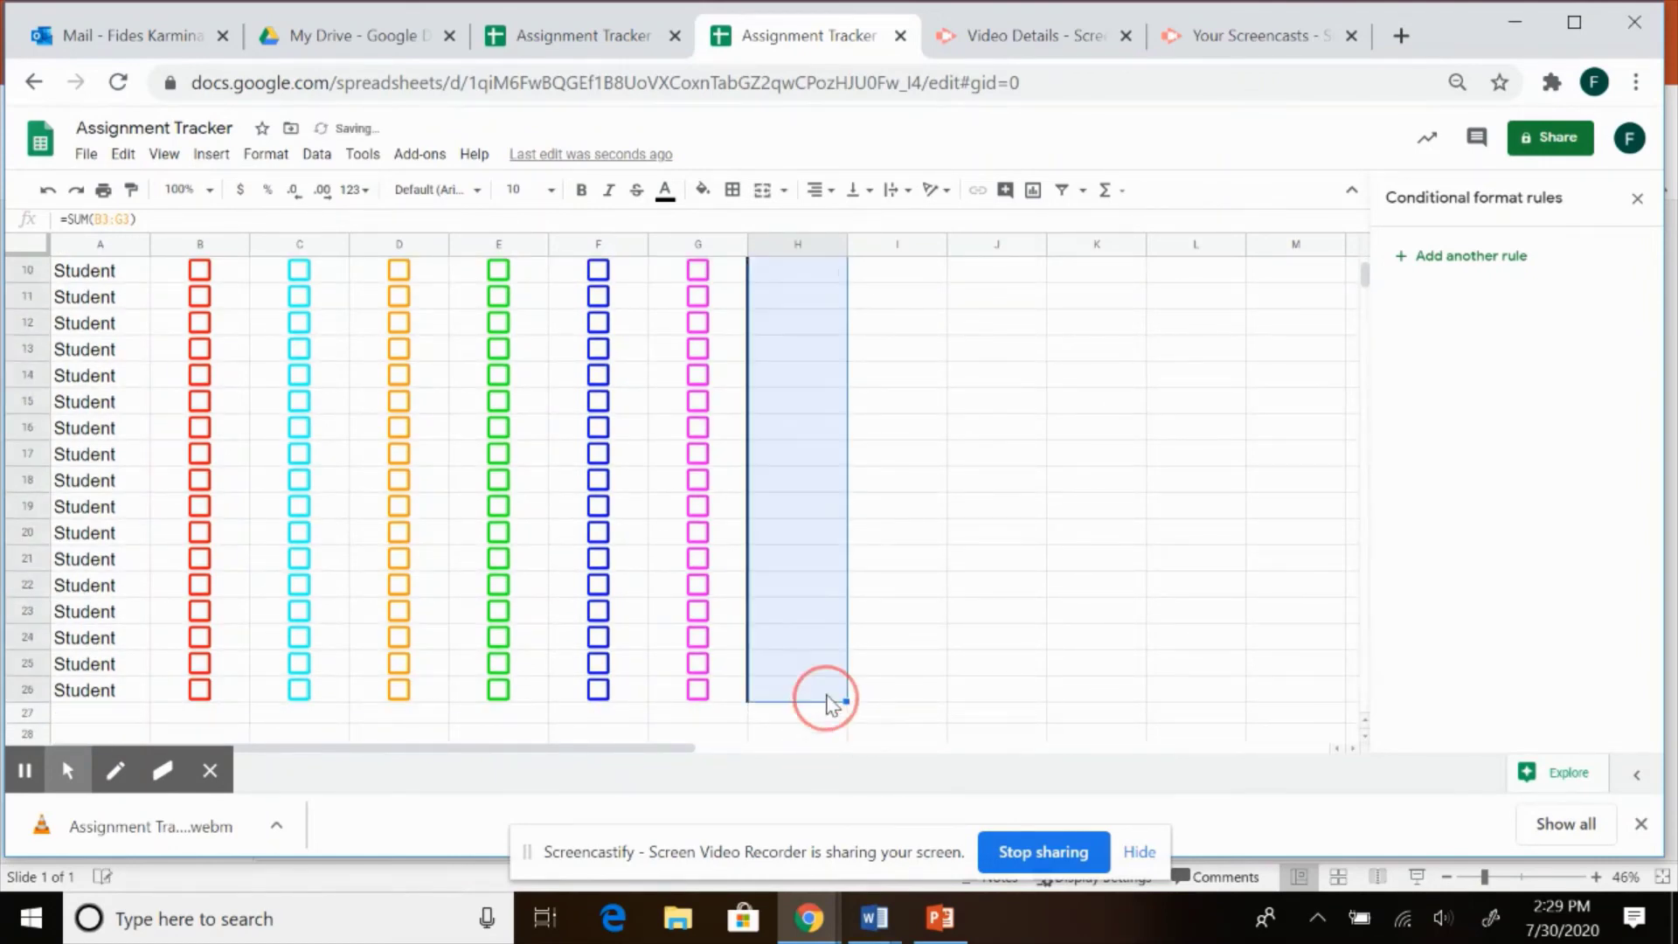
scroll(865, 594, up, 3)
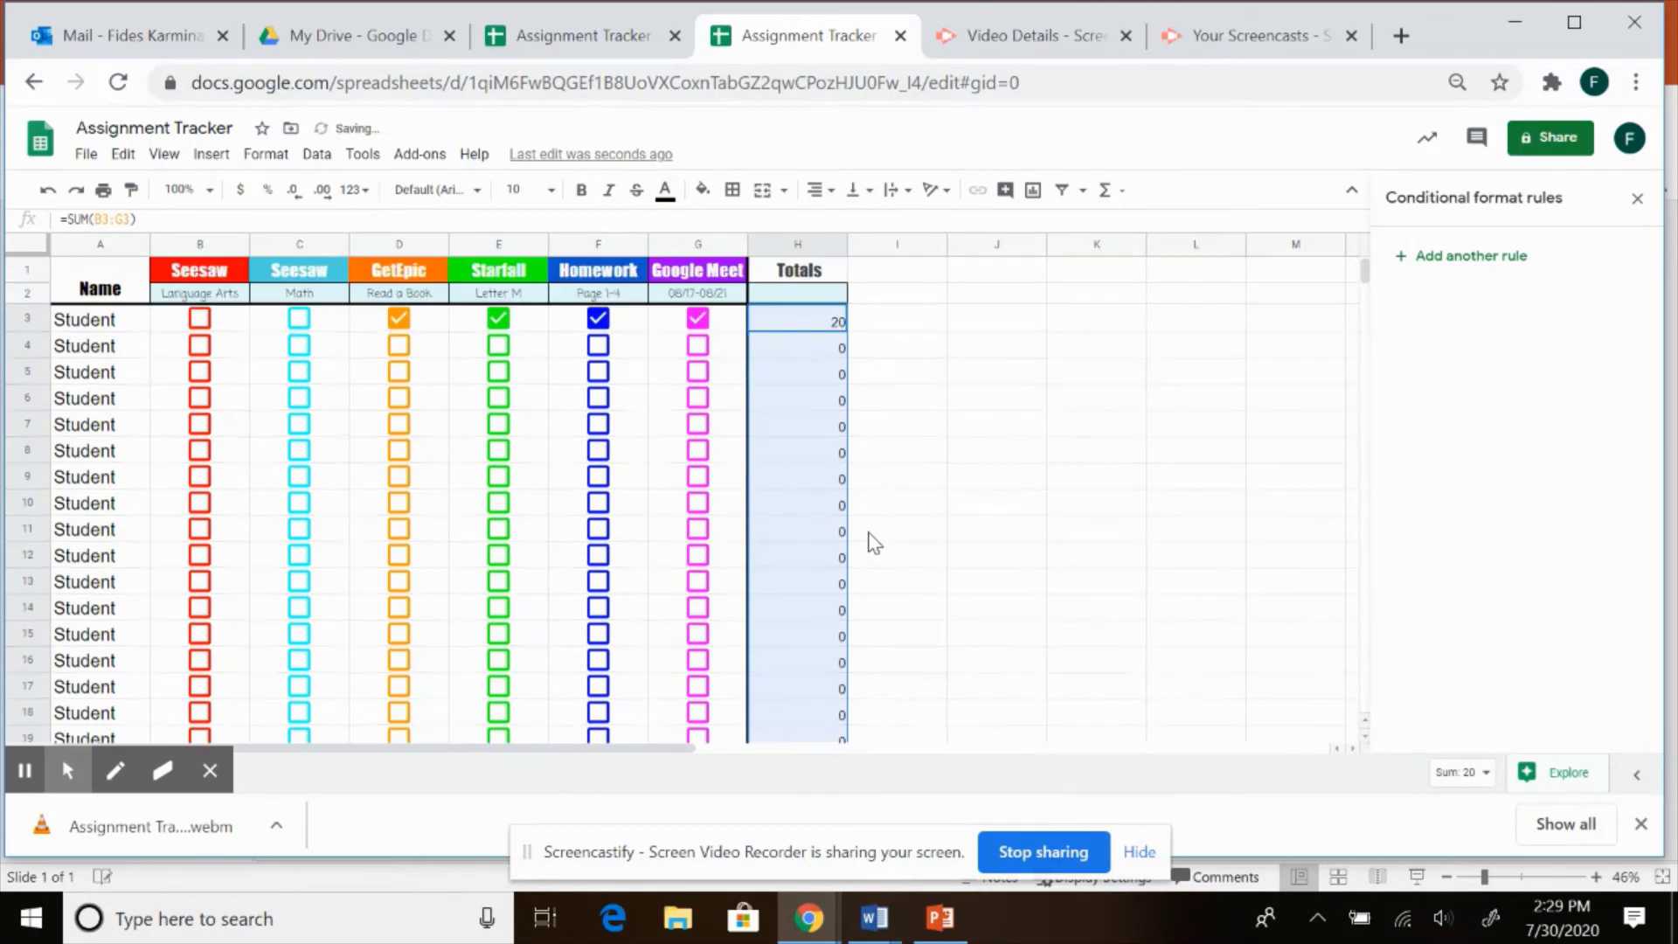
Check the Starfall and Homework boxes in row 8 and the GetEpic box in row 7
click(495, 449)
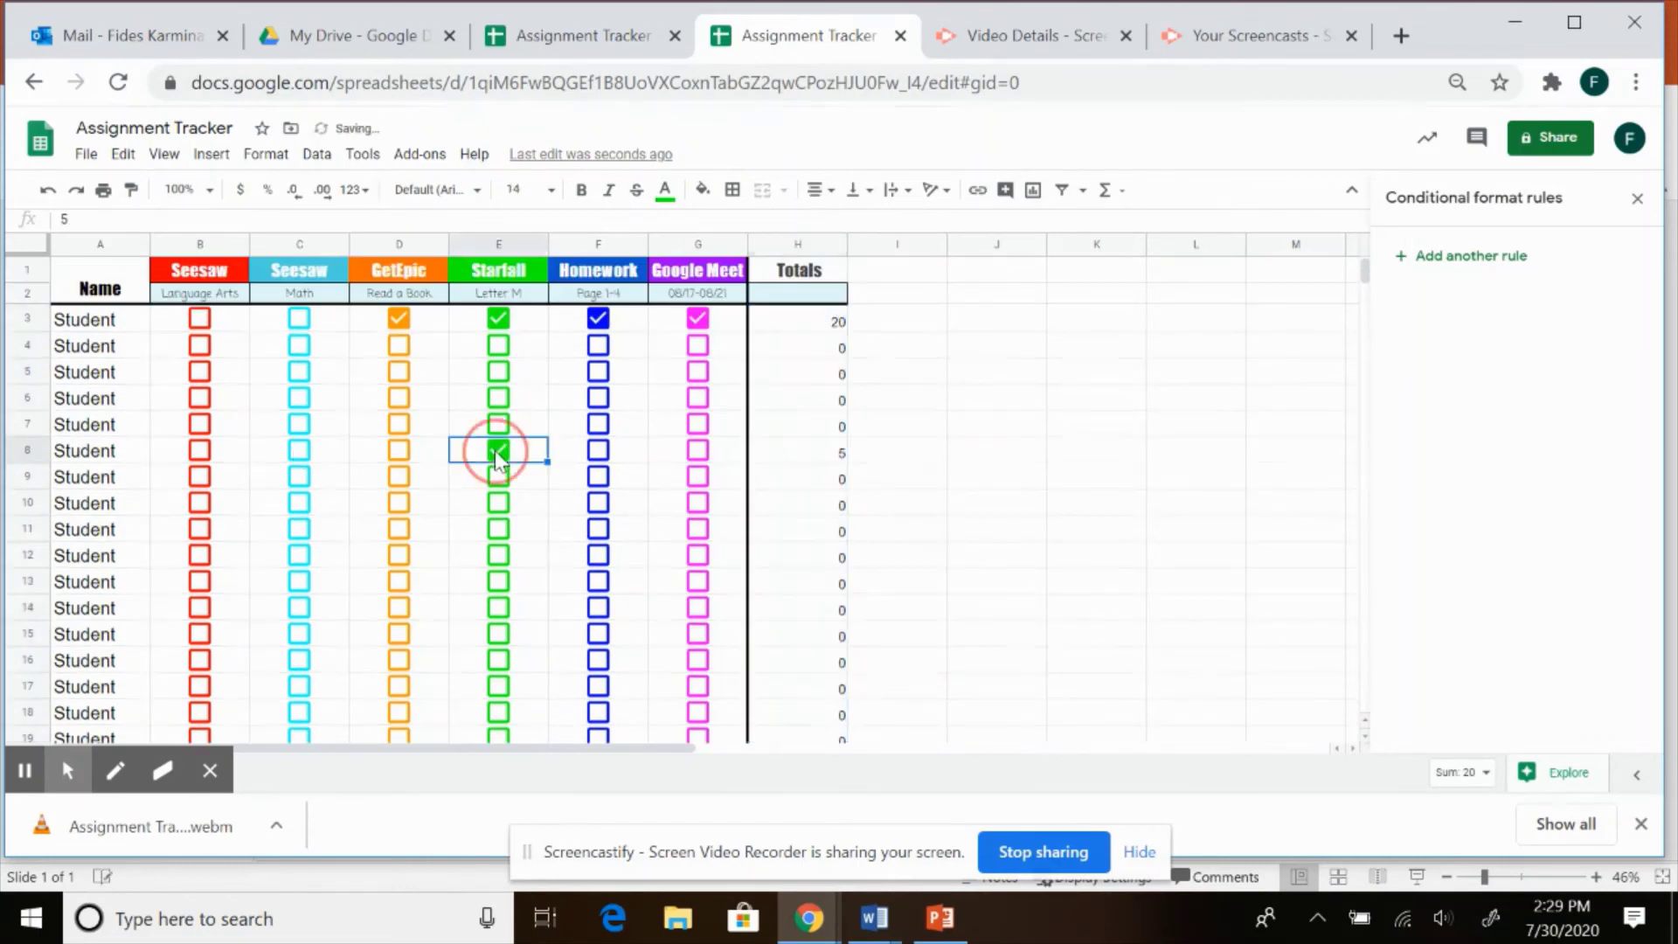
click(598, 449)
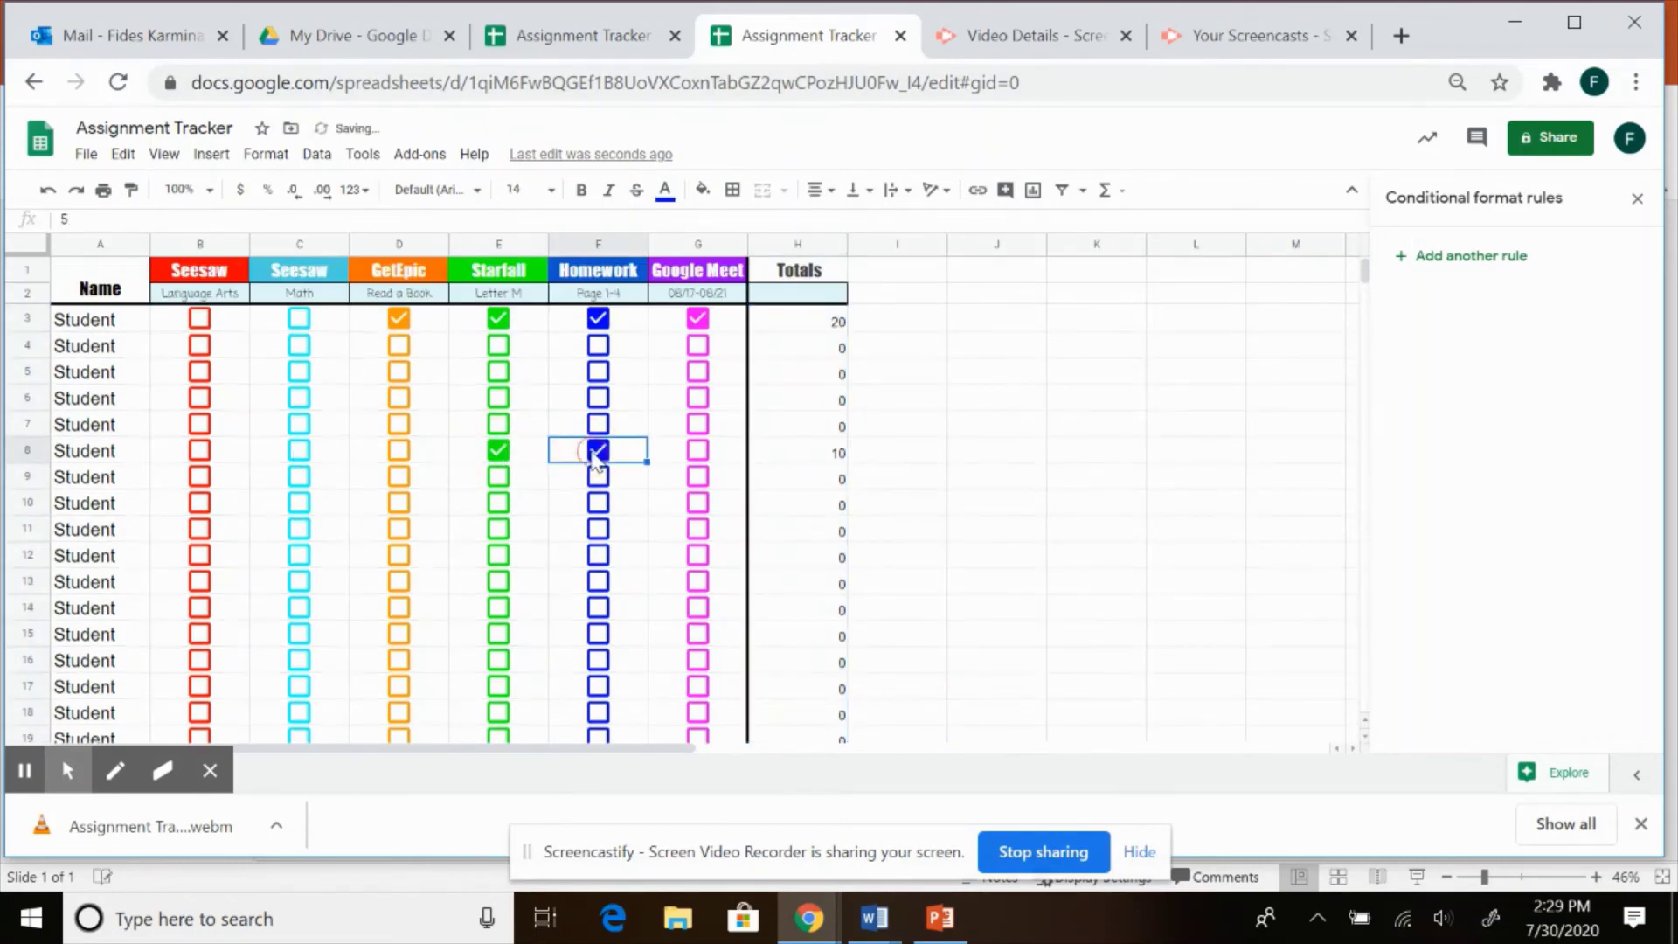
click(398, 424)
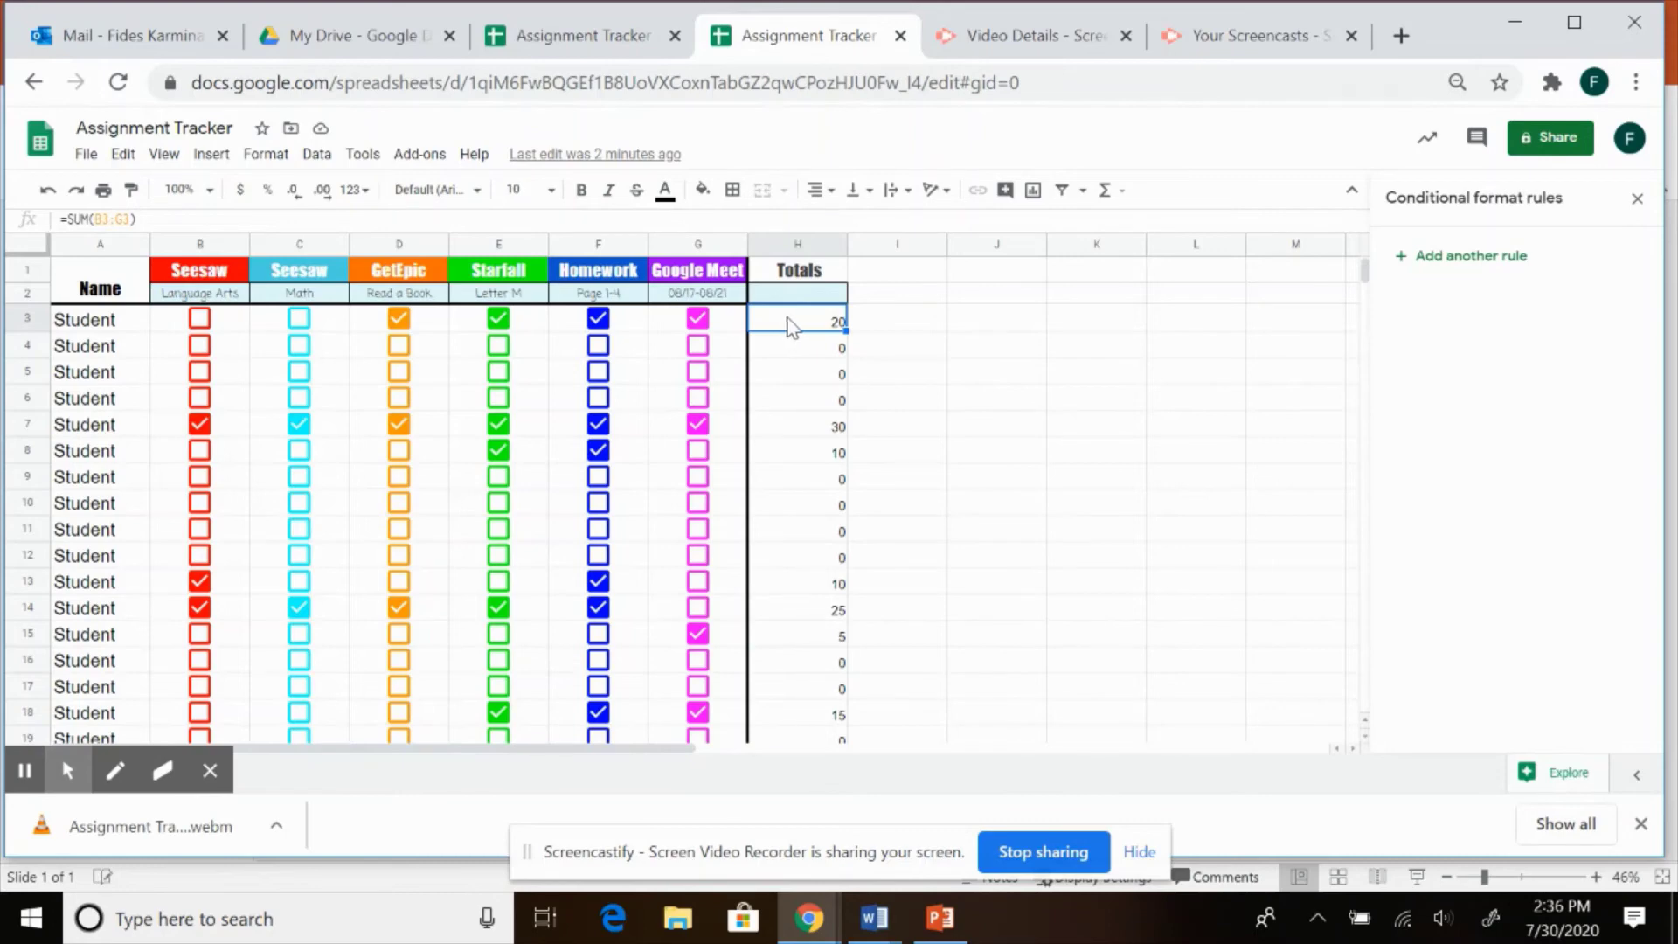
Create a conditional formatting rule on the totals H3:H26 for values less than or equal to 10
drag(812, 325, 830, 725)
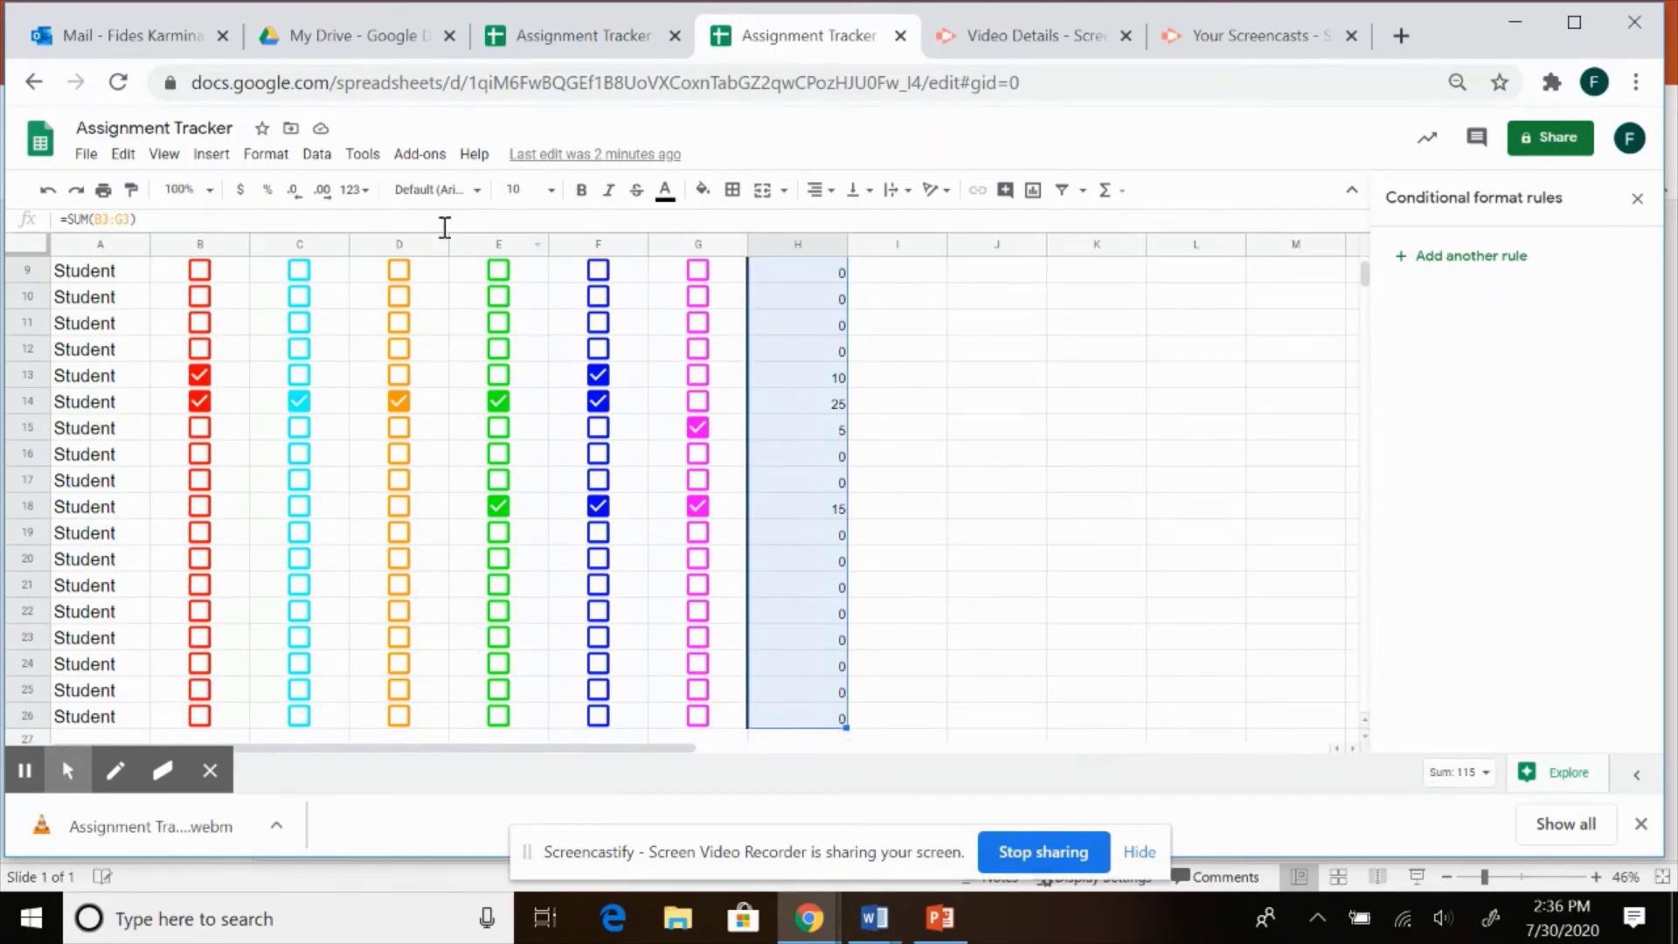
click(263, 154)
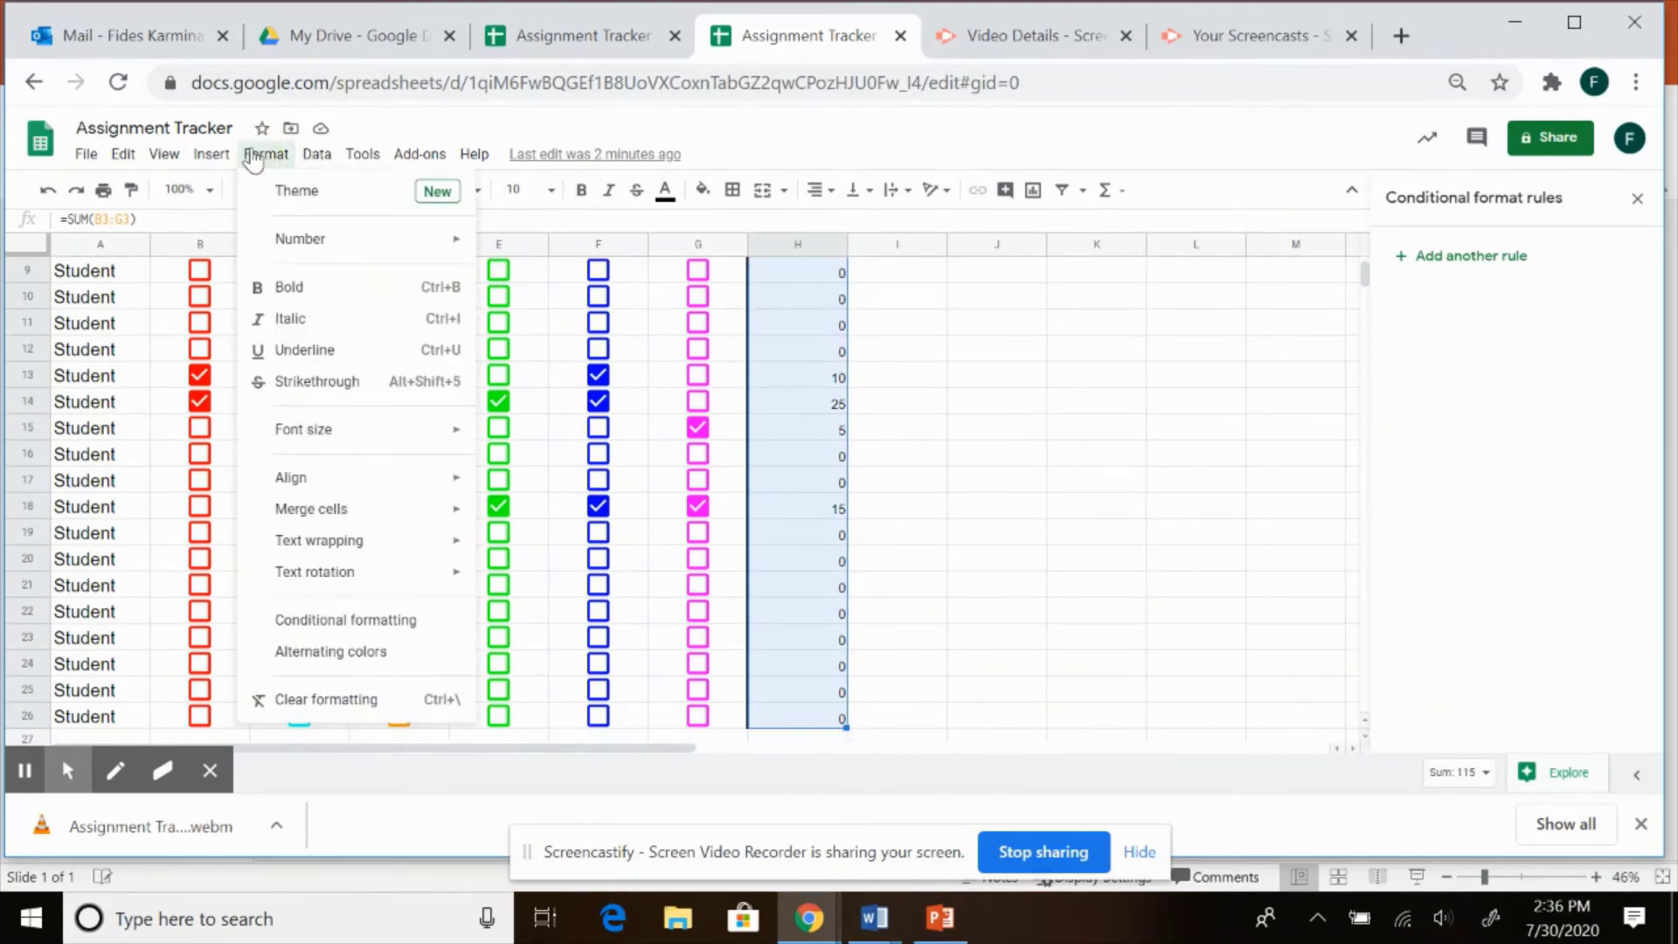
click(324, 623)
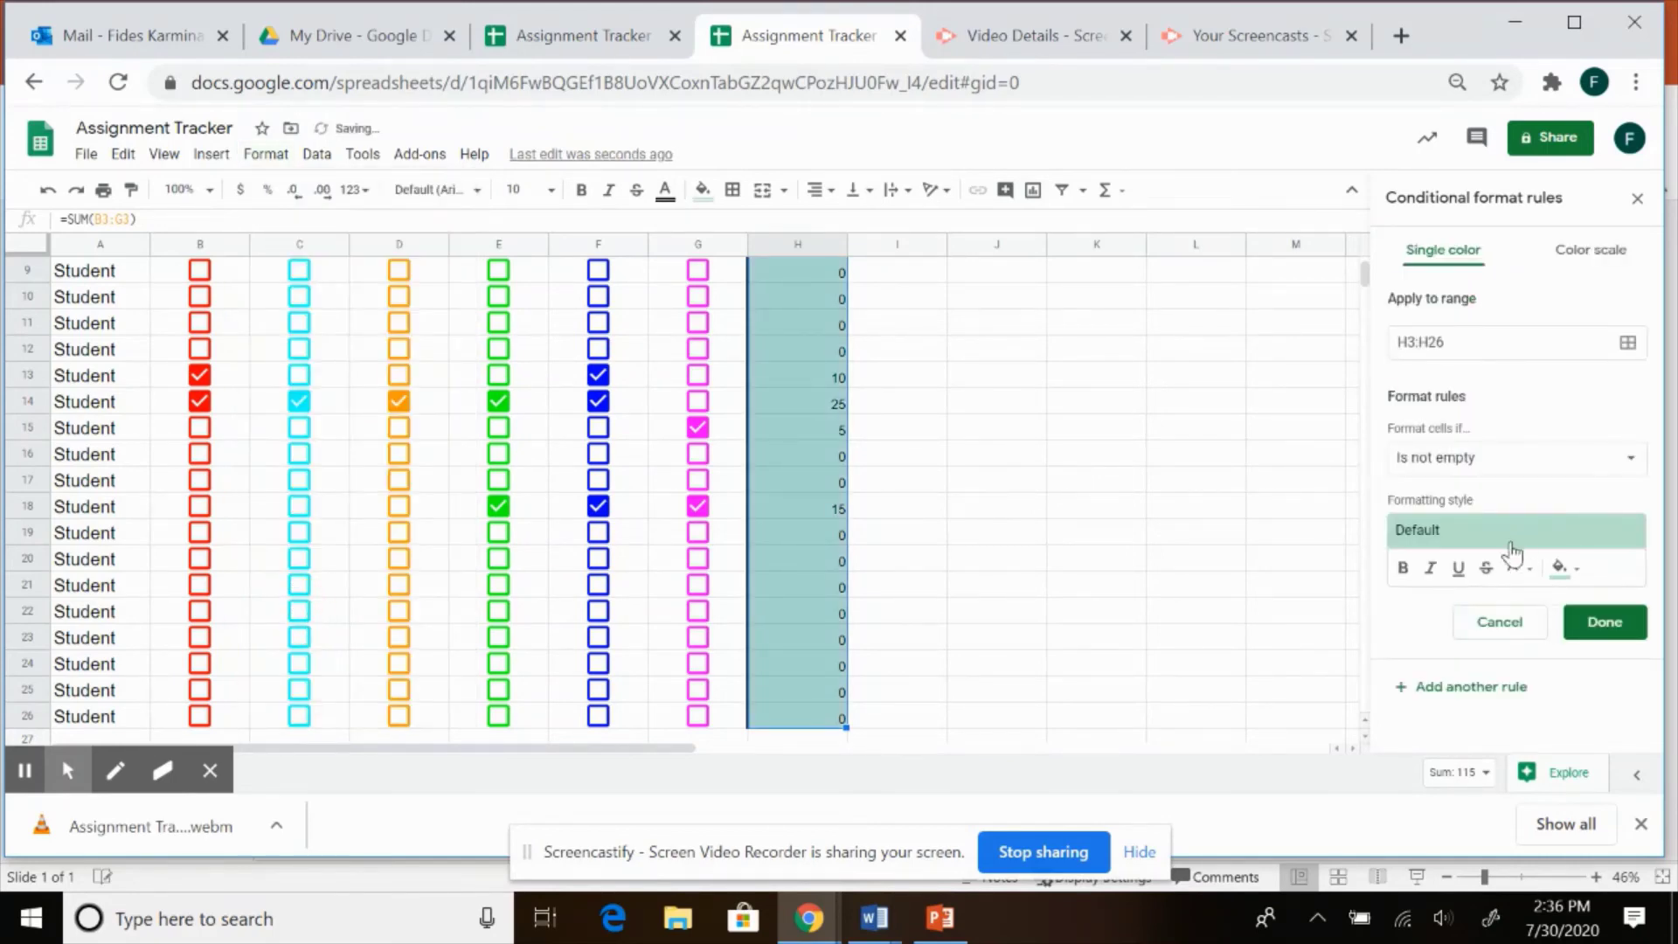
click(1521, 475)
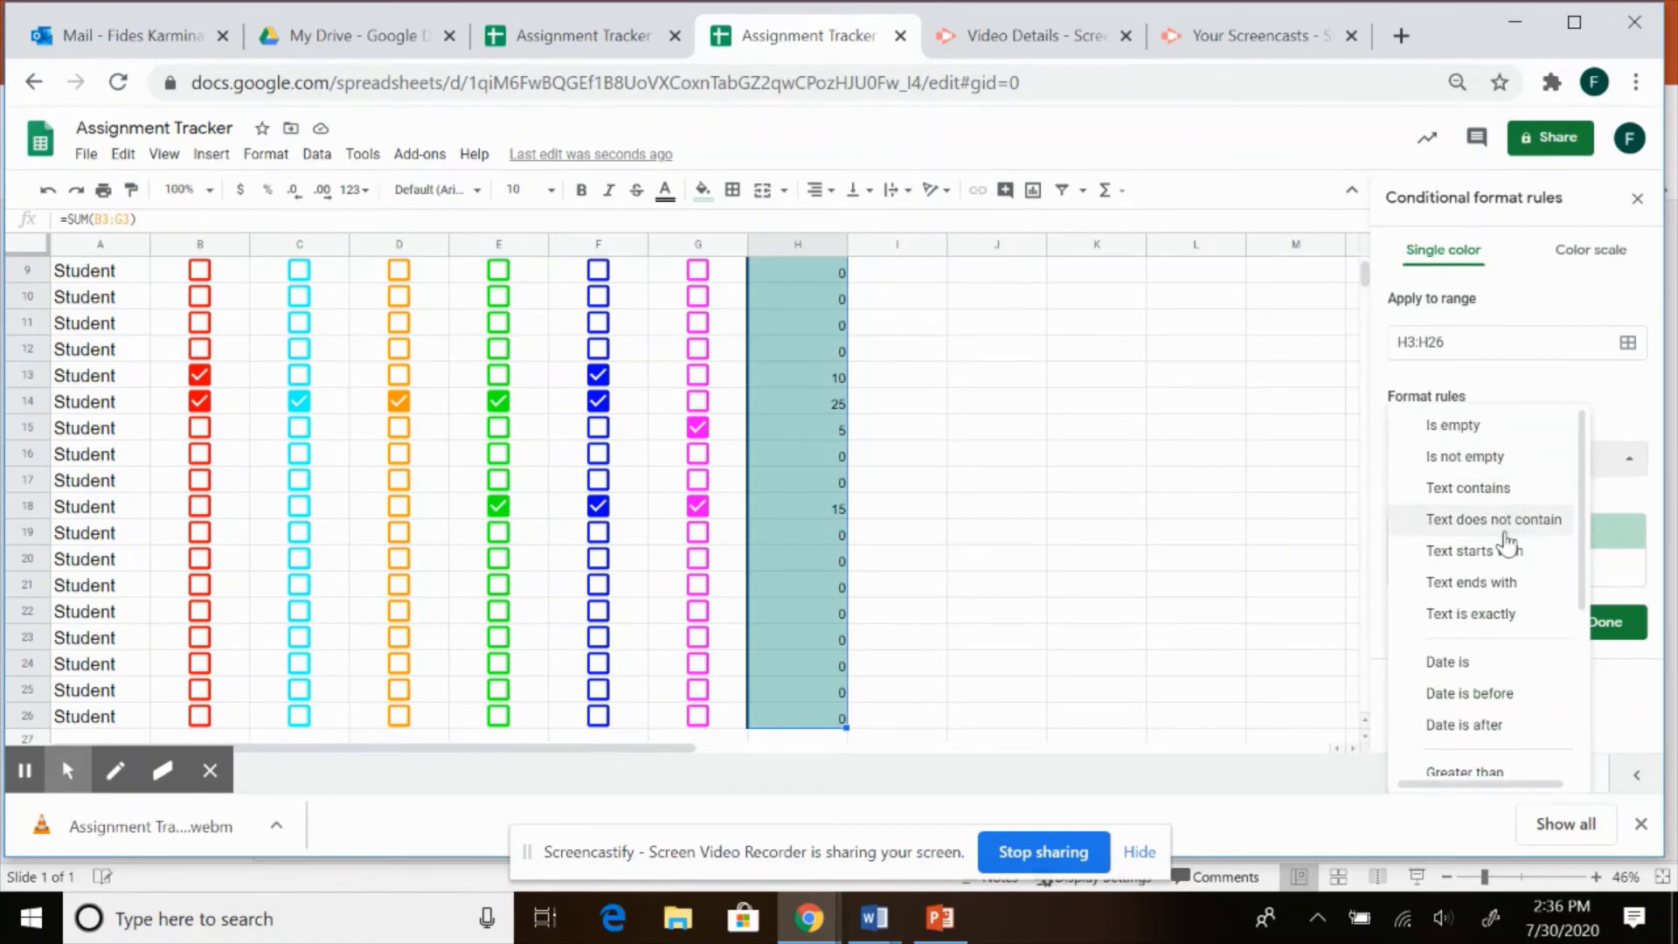
scroll(1488, 647, down, 3)
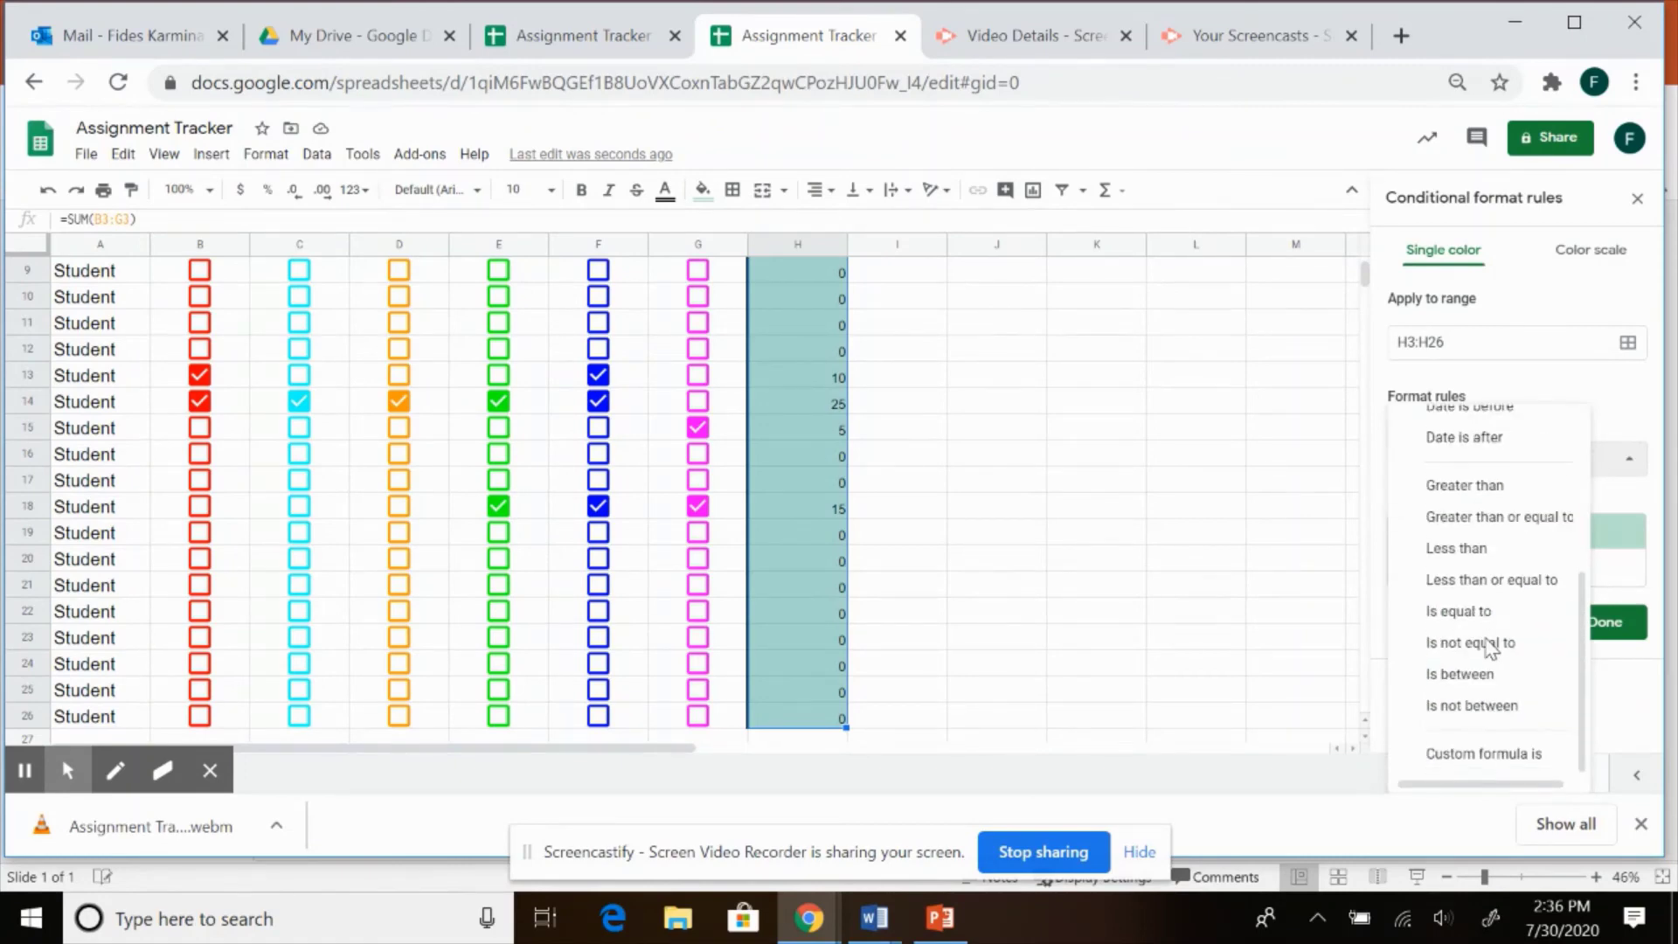
click(1476, 591)
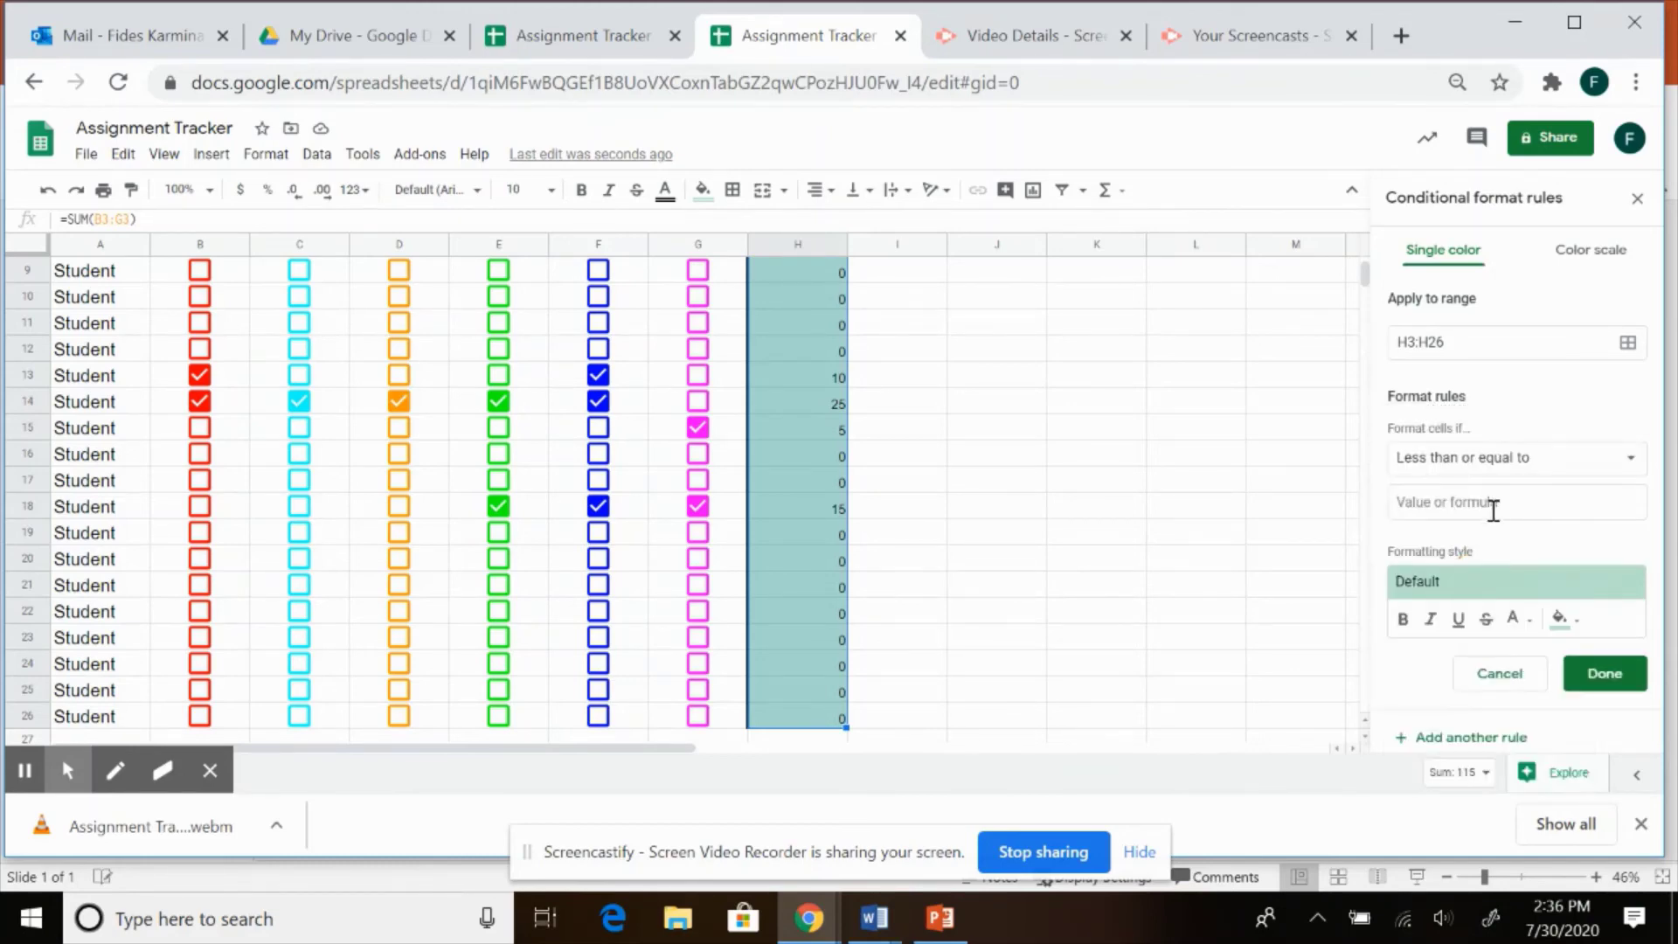
click(1492, 507)
text(10)
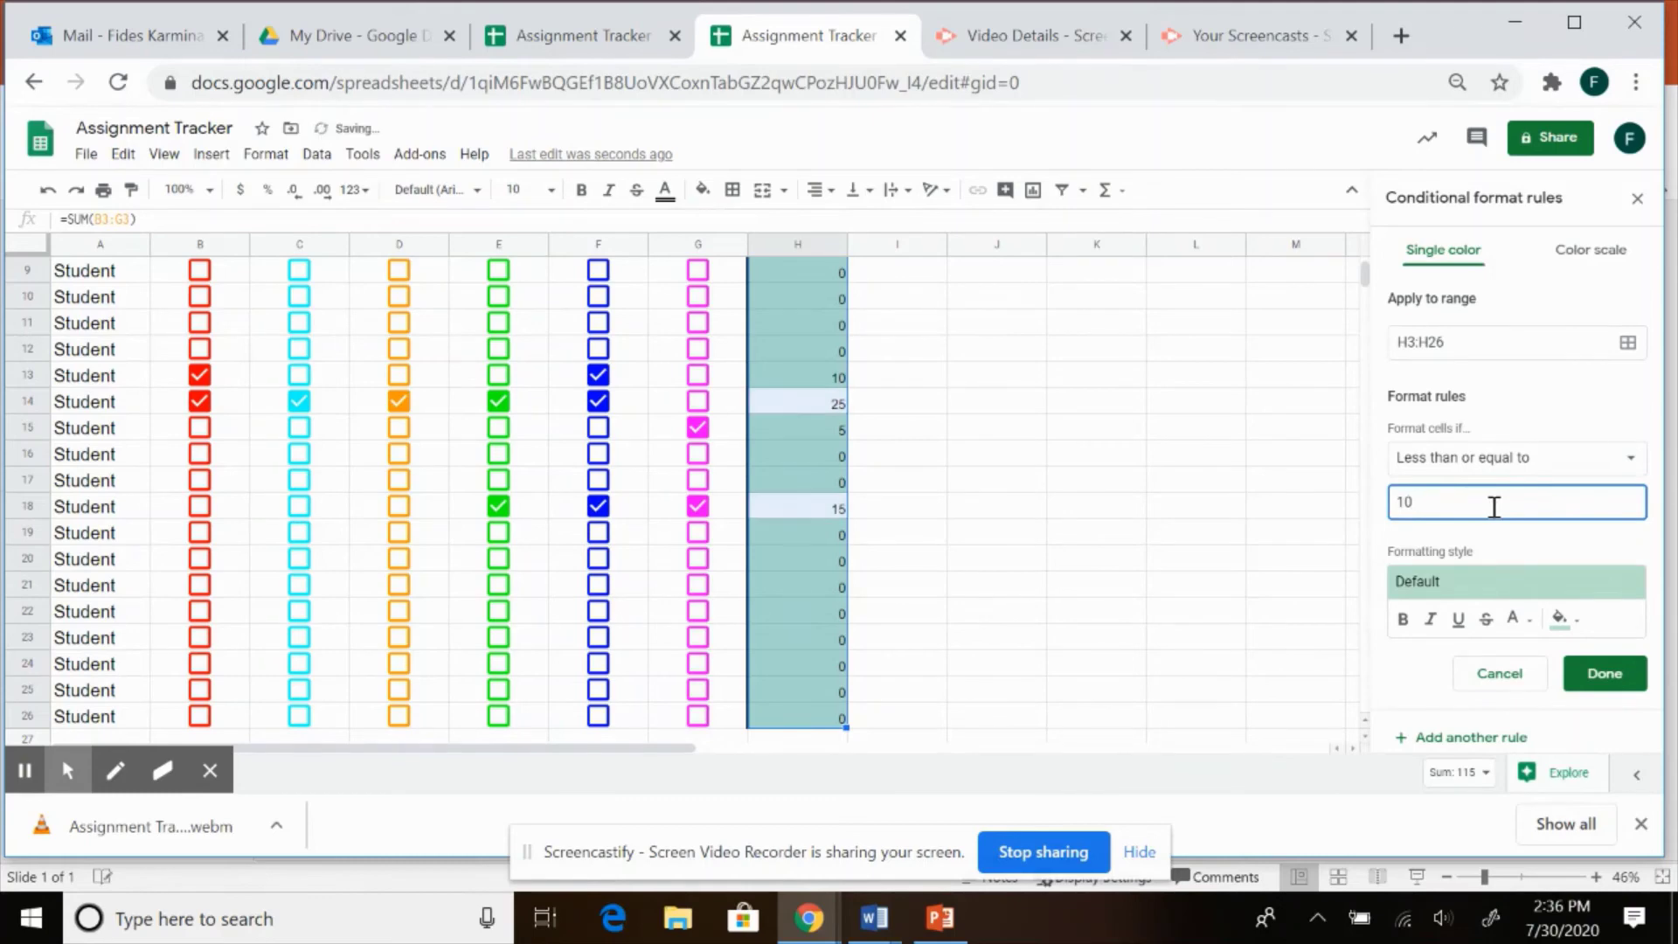
Give the less-than-or-equal-to-10 rule a red fill and save it
click(1556, 618)
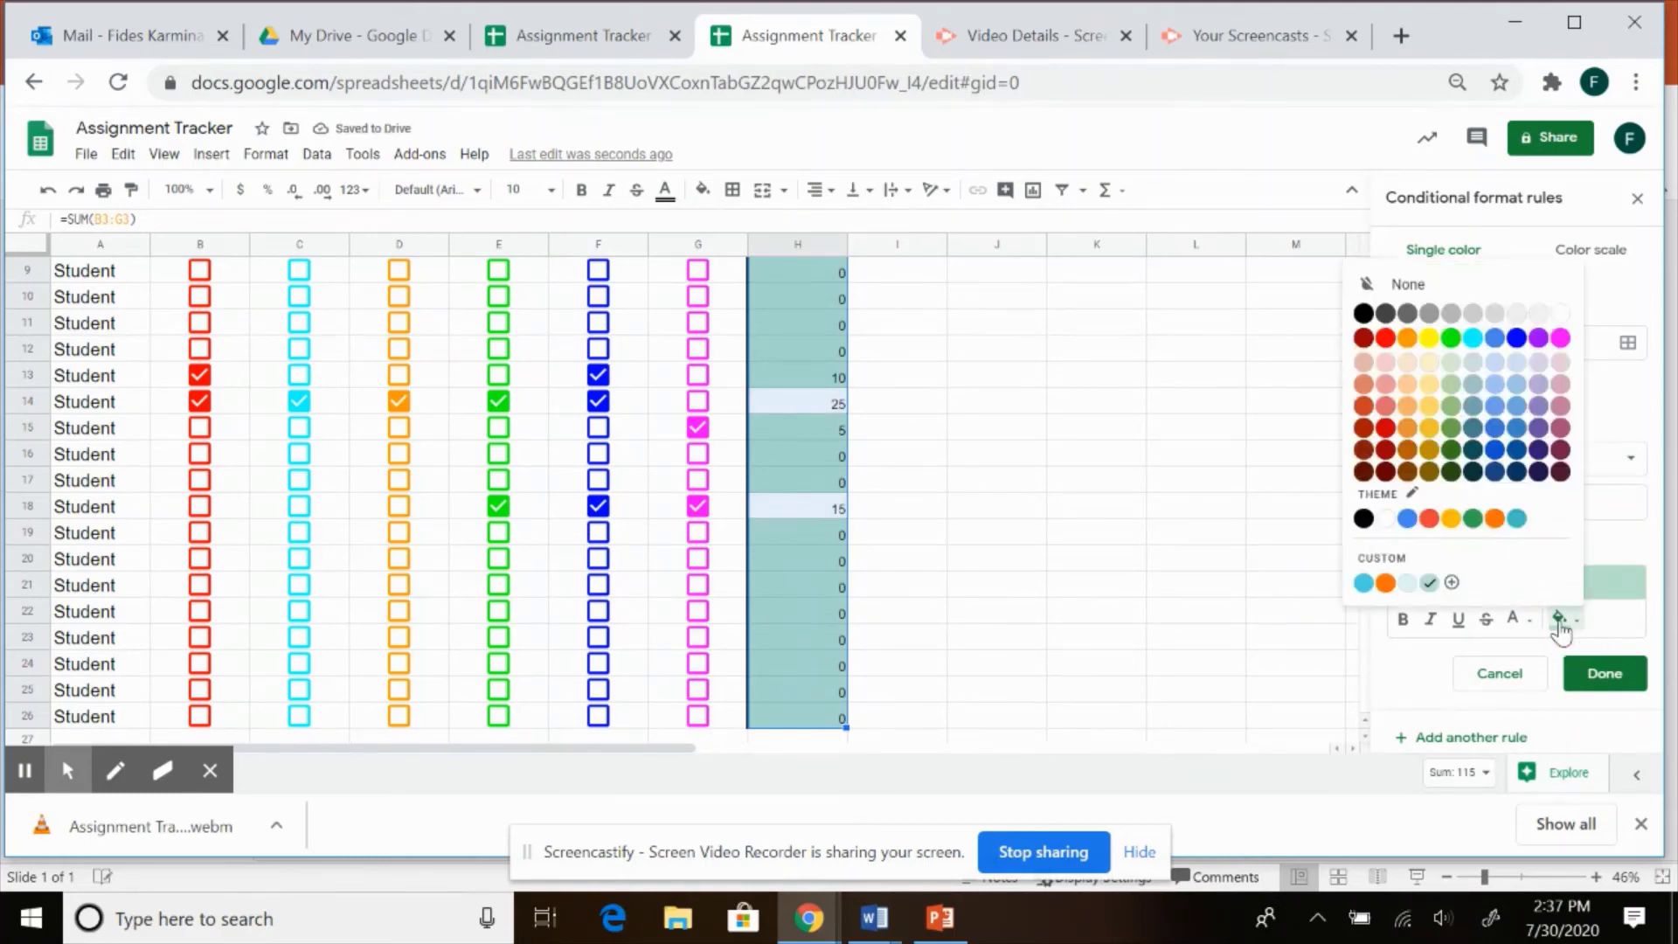
click(1385, 343)
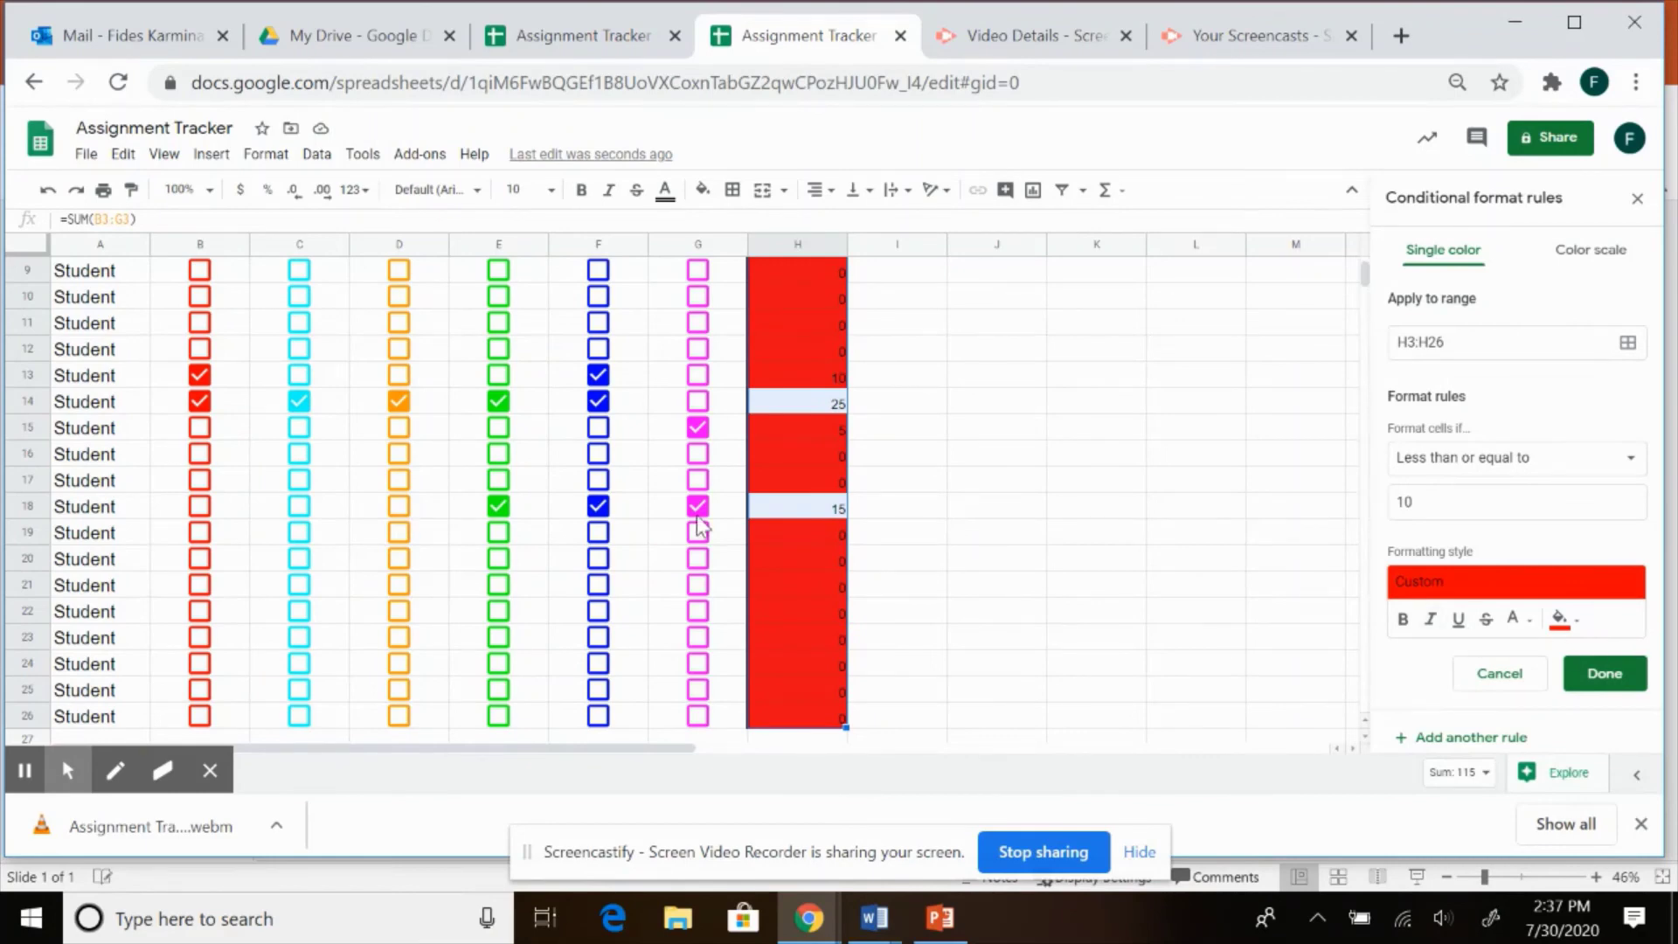
click(1599, 676)
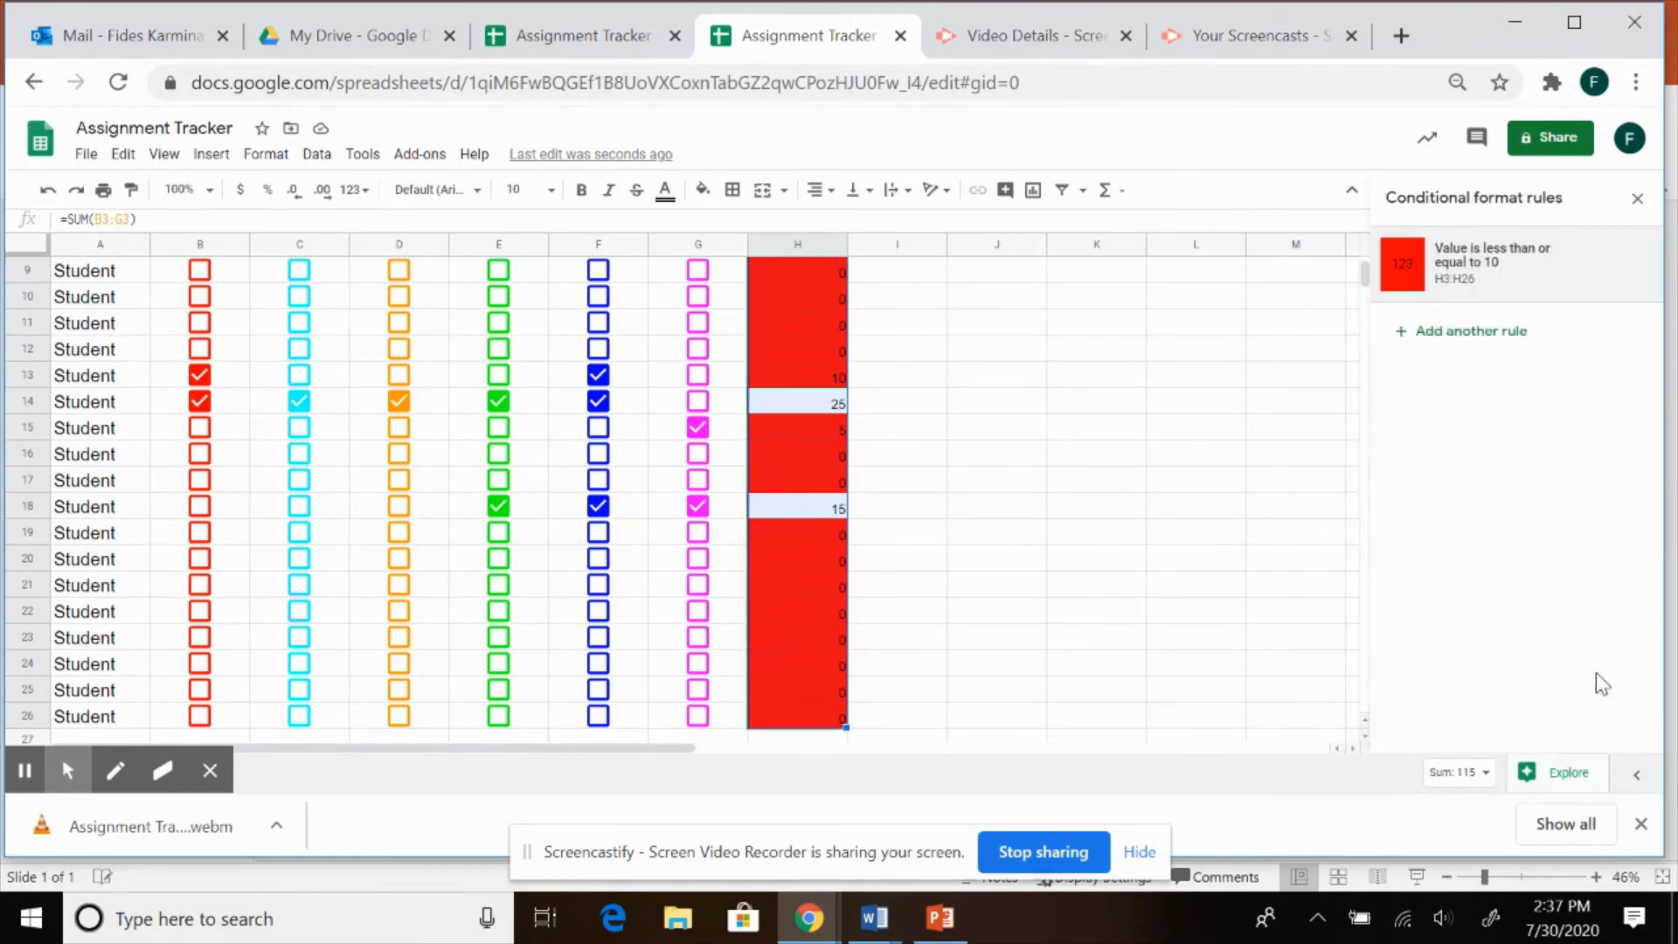
Add a second conditional formatting rule on H3:H26 for values less than or equal to 20
click(1457, 334)
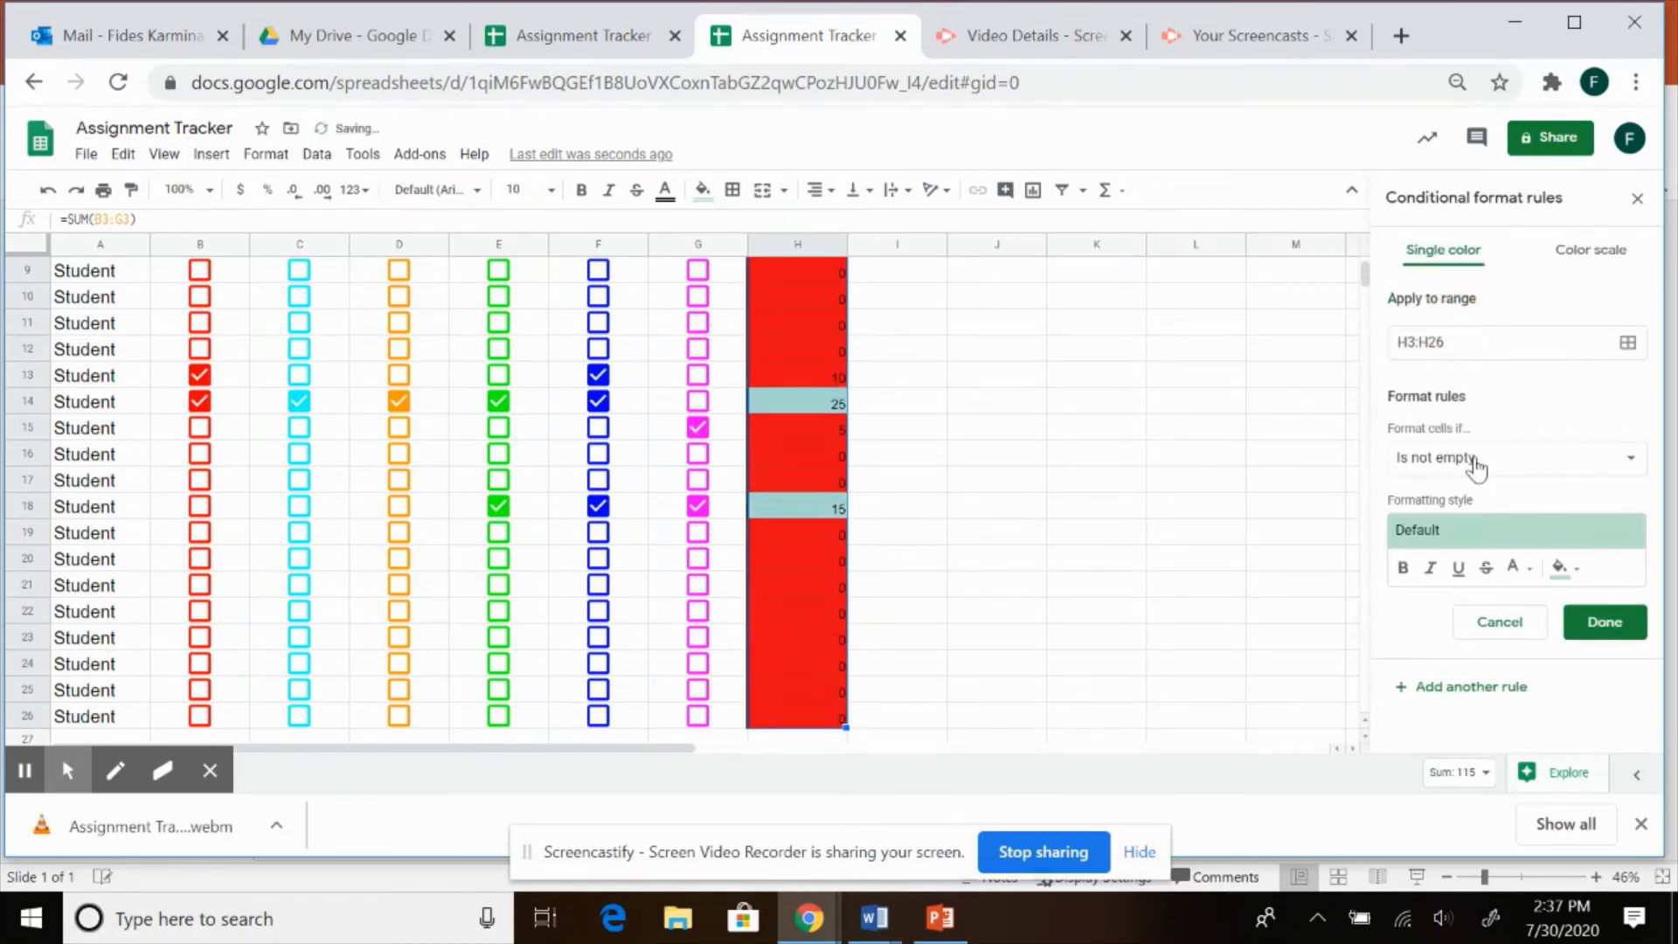
click(1458, 459)
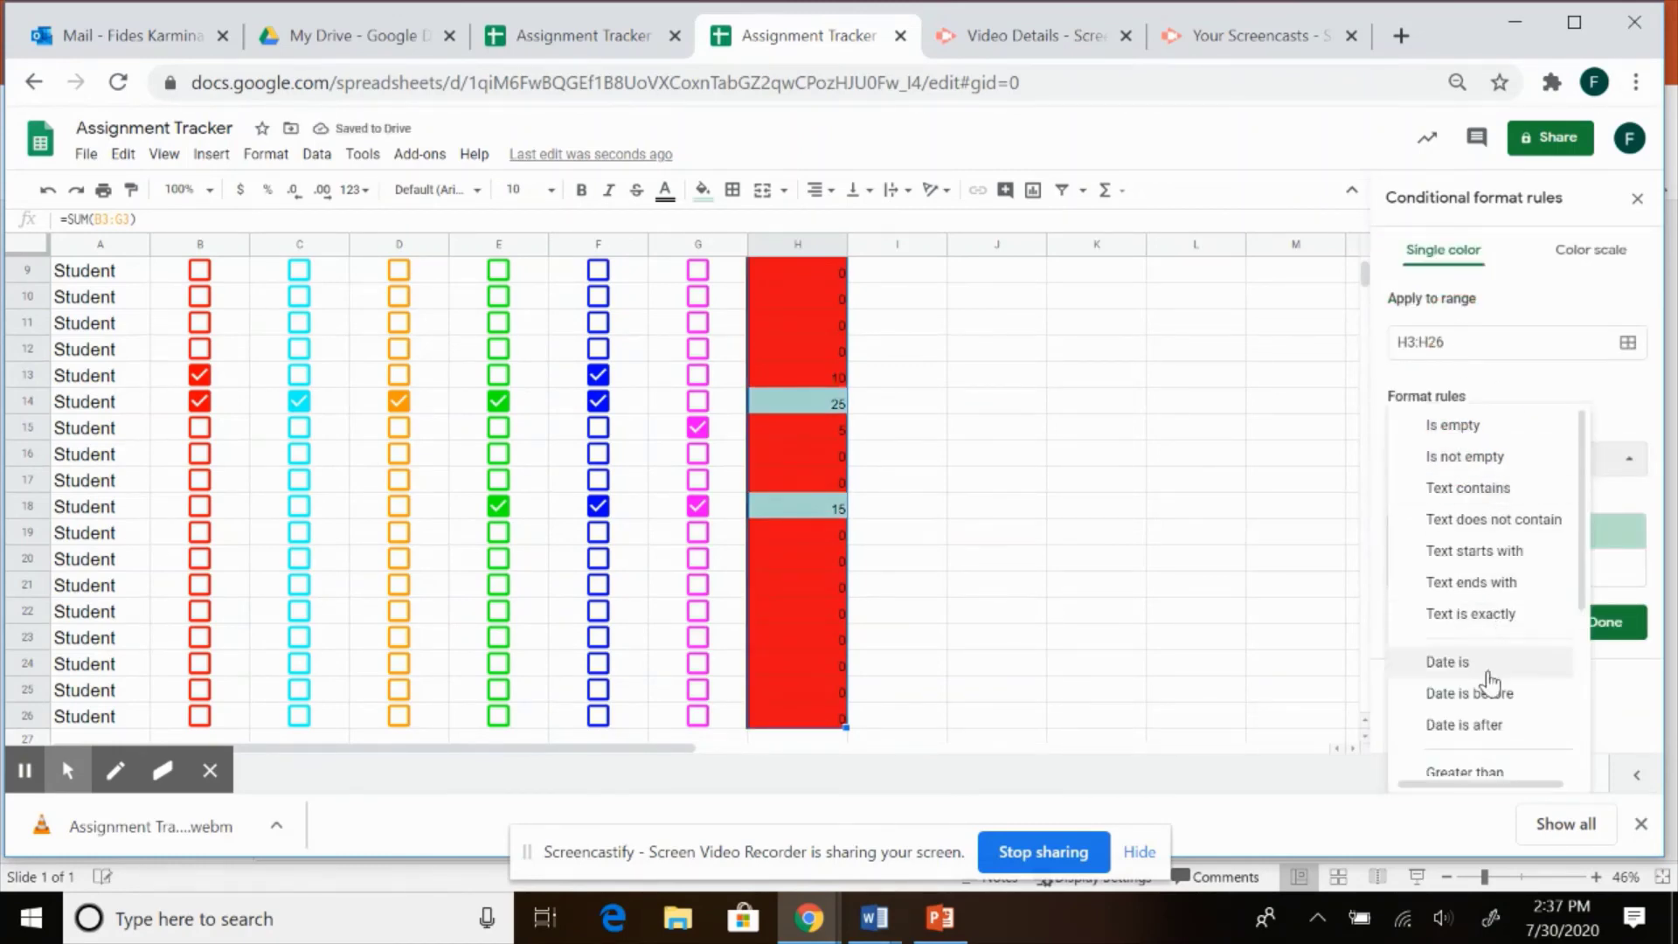
scroll(1487, 679, down, 3)
click(1486, 580)
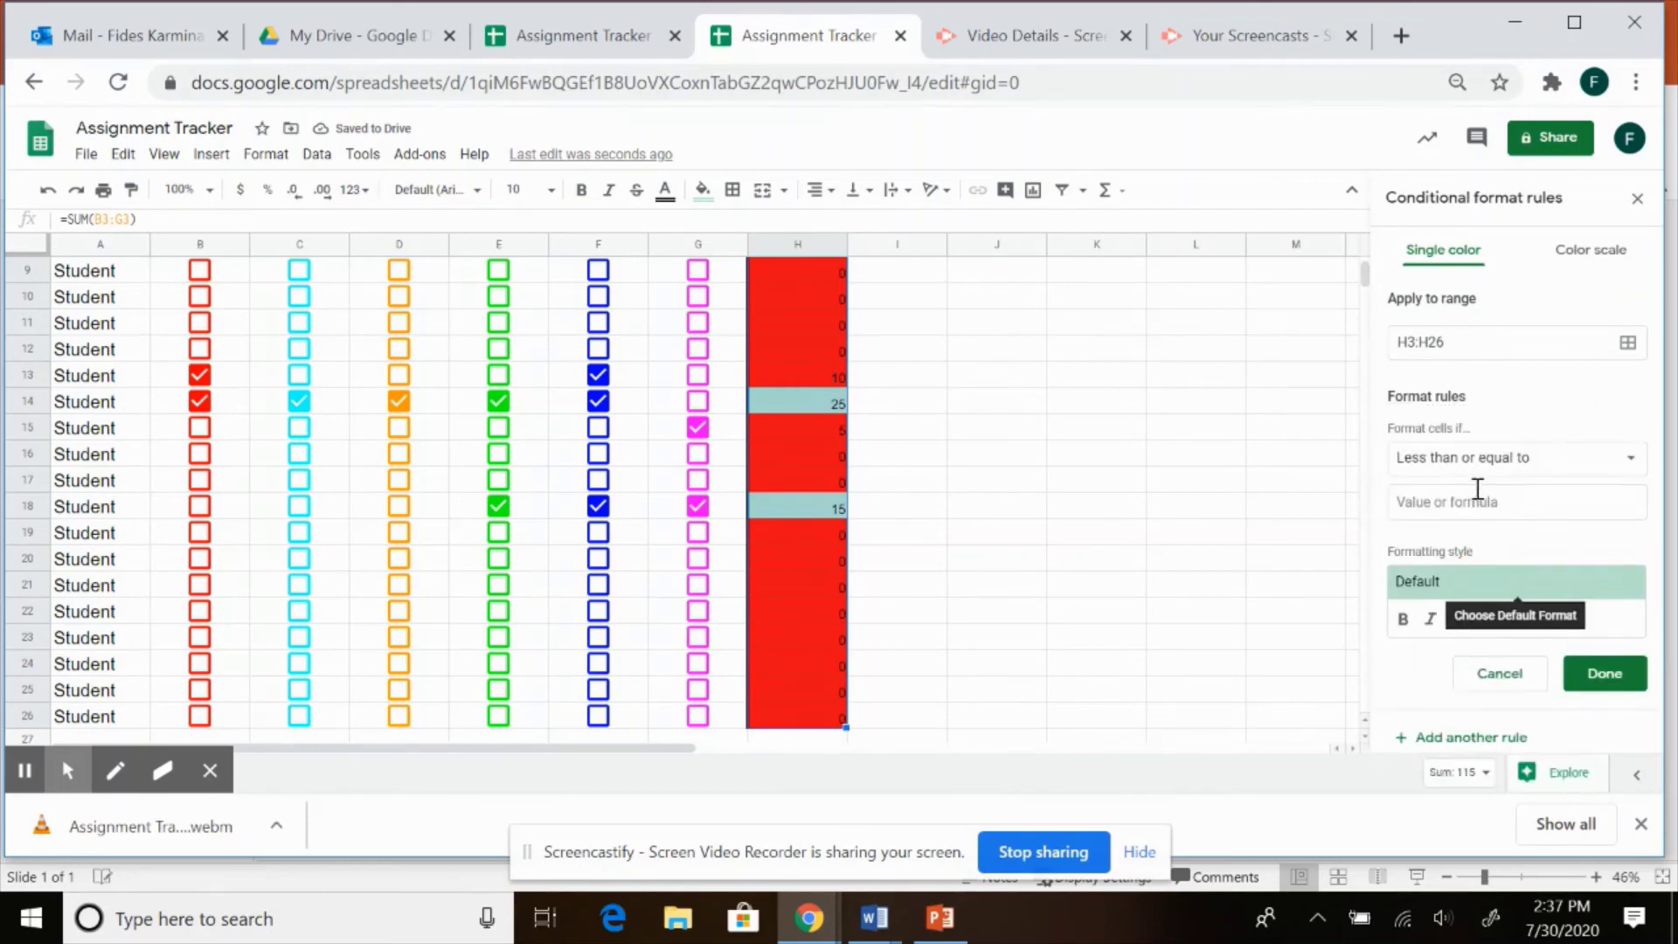
click(1473, 507)
text(20)
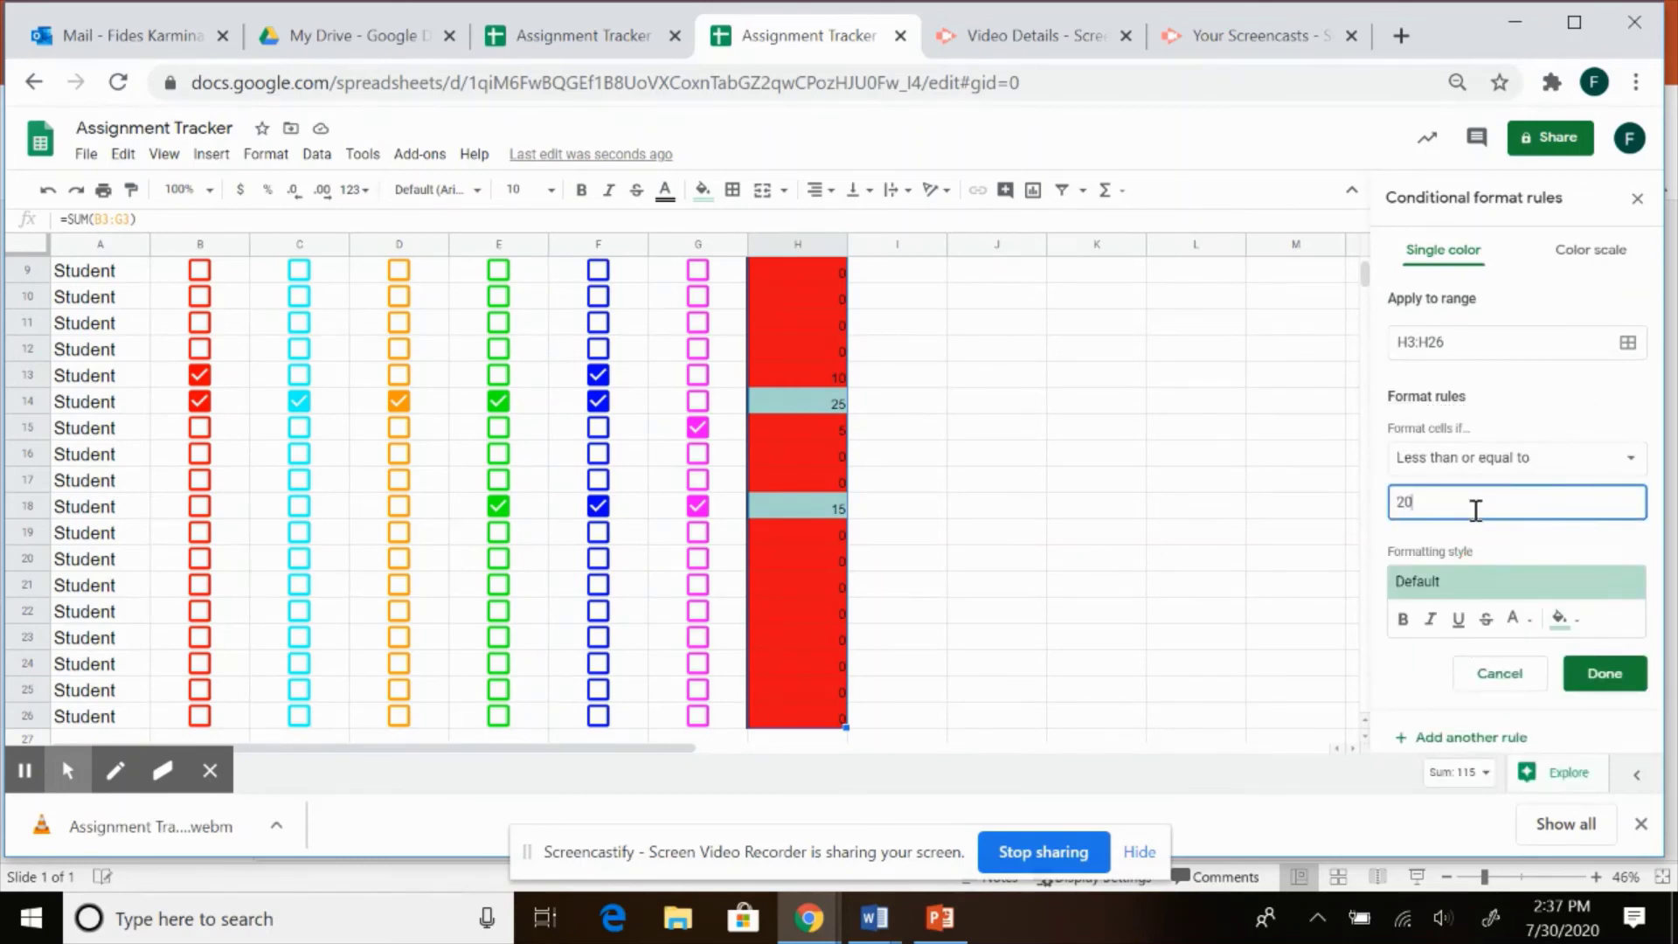
Give the less-than-or-equal-to-20 rule a yellow fill and save it
click(1564, 620)
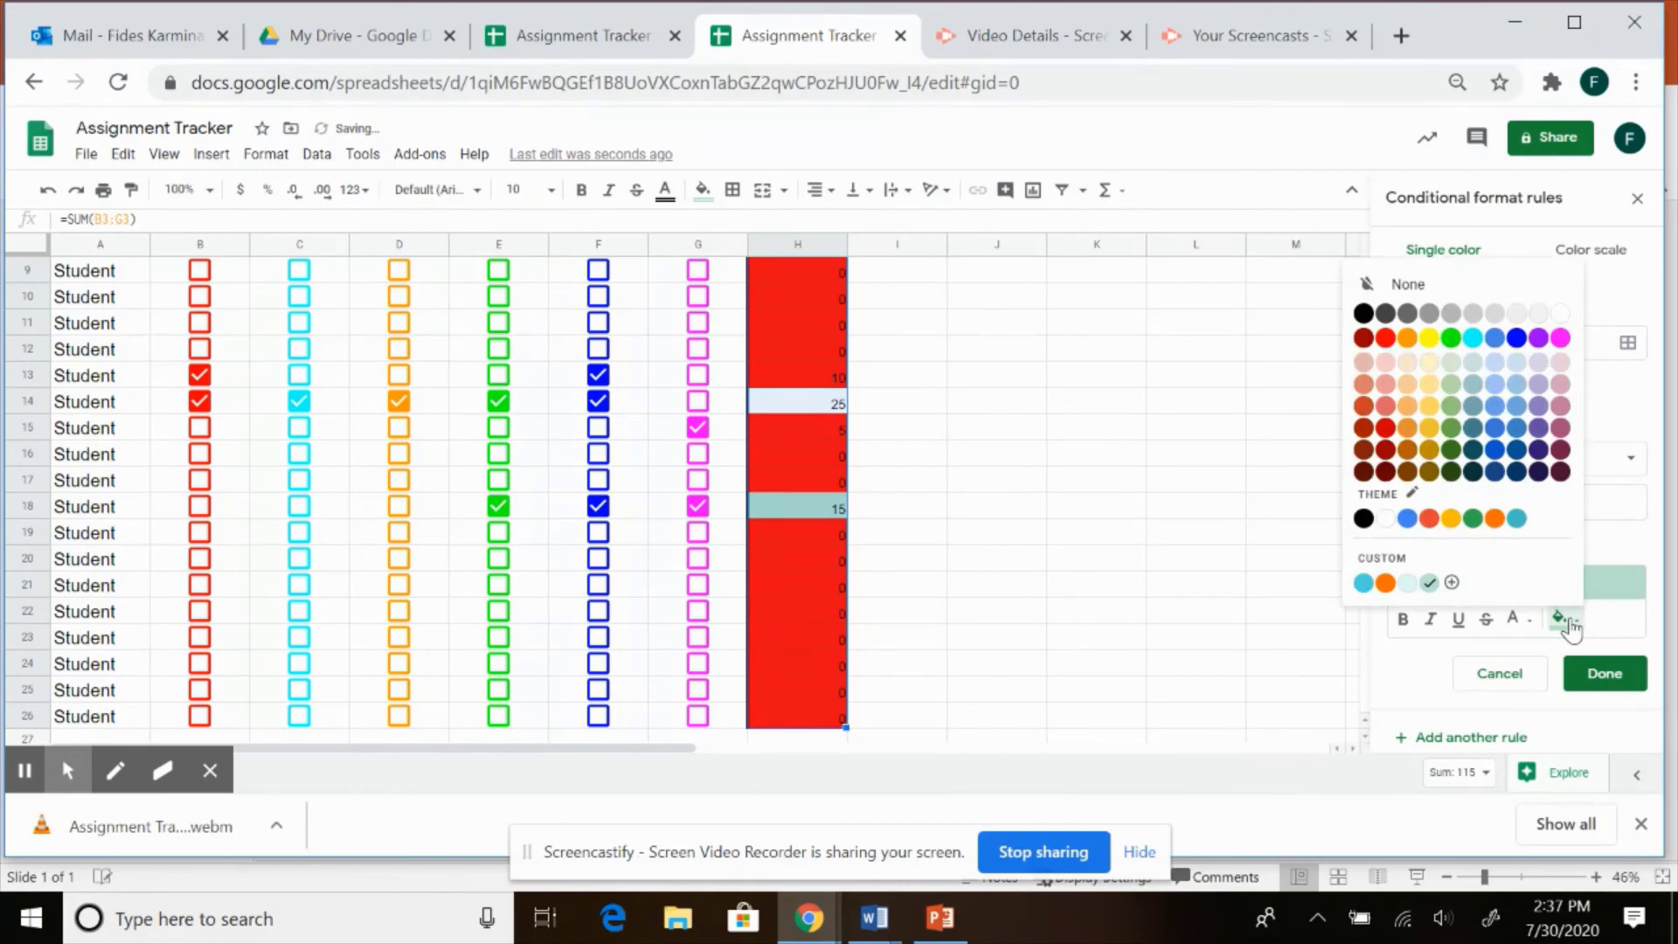
click(1429, 338)
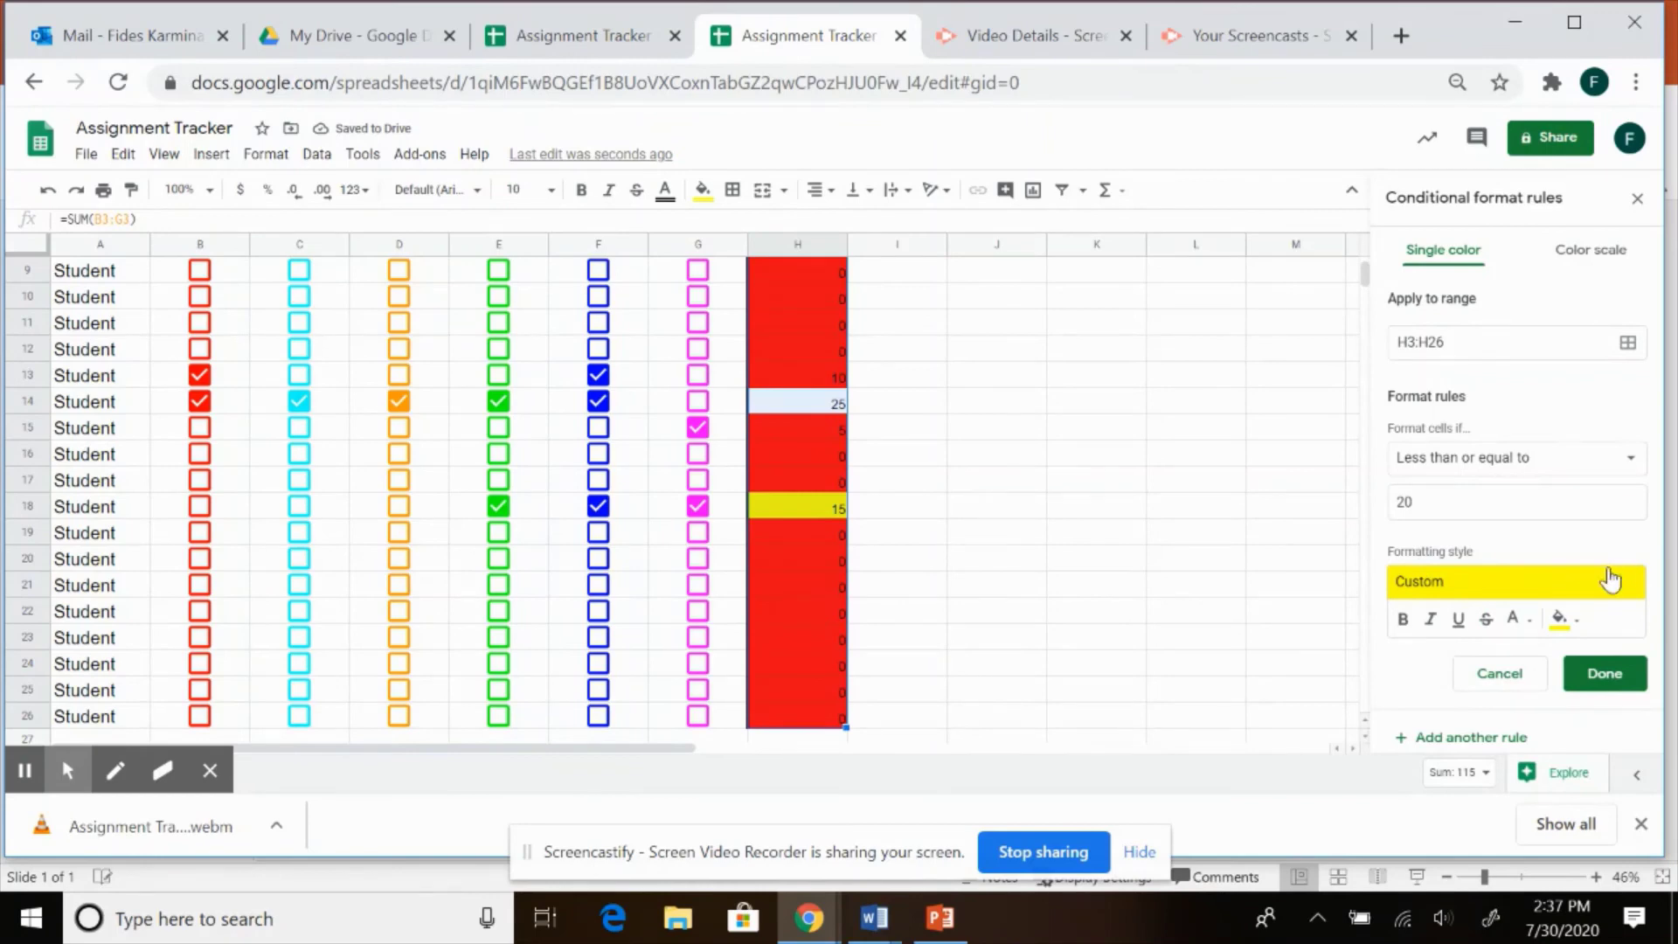
click(1599, 681)
Add a third conditional formatting rule on H3:H26 for values less than or equal to 30
scroll(905, 522, up, 3)
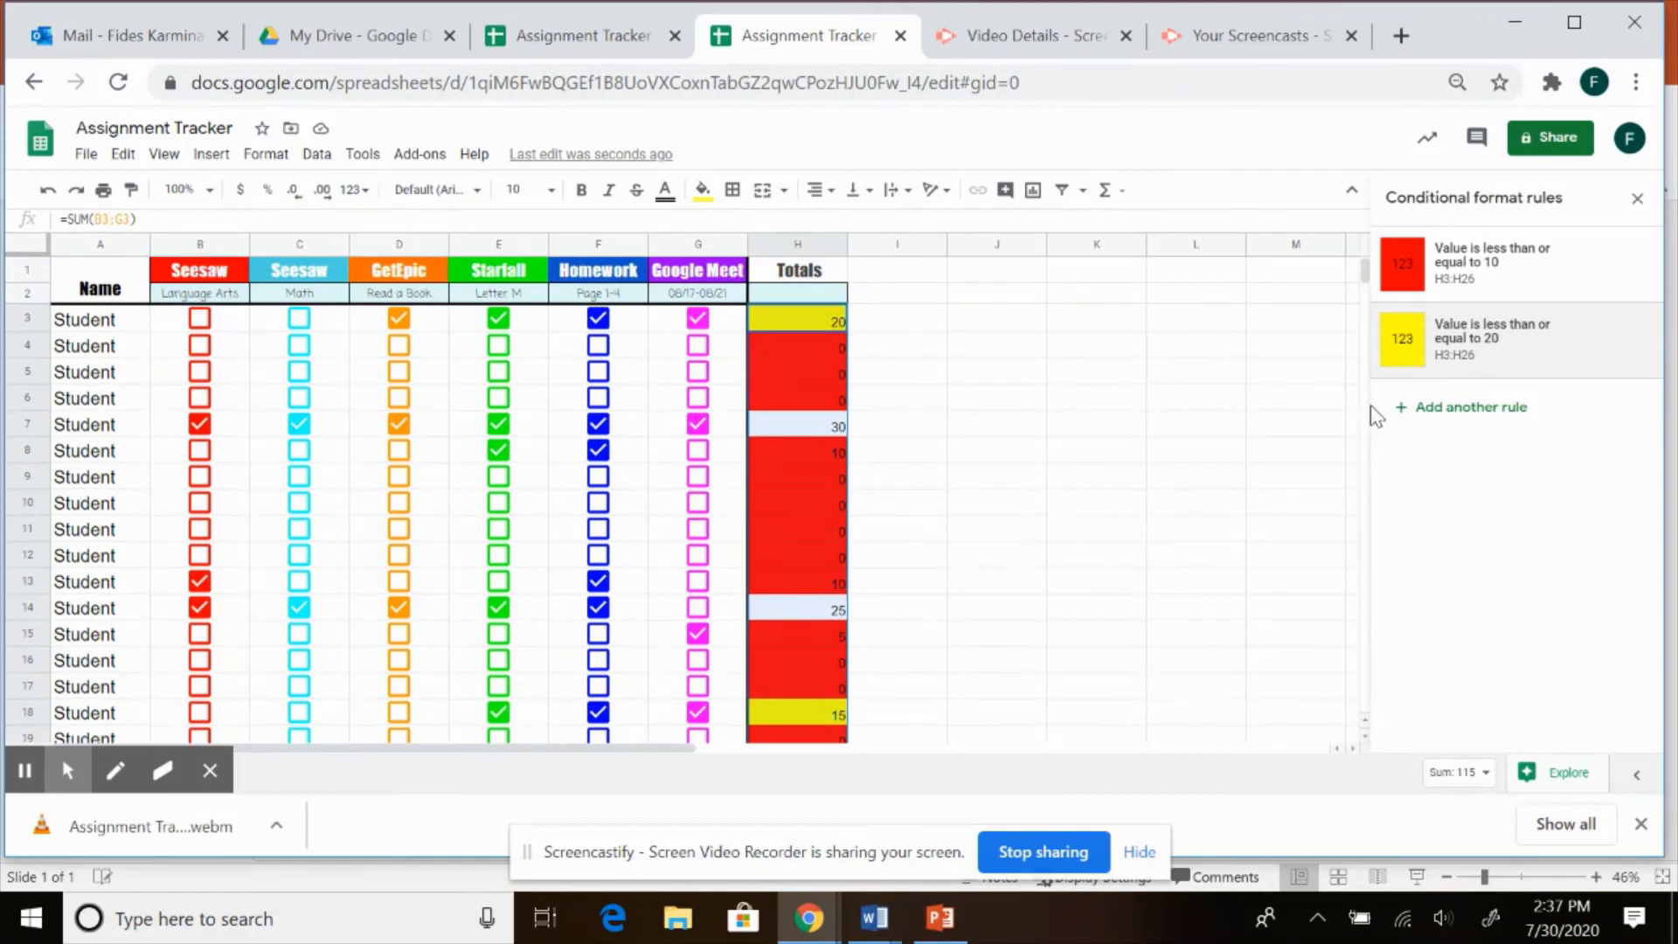
click(1455, 417)
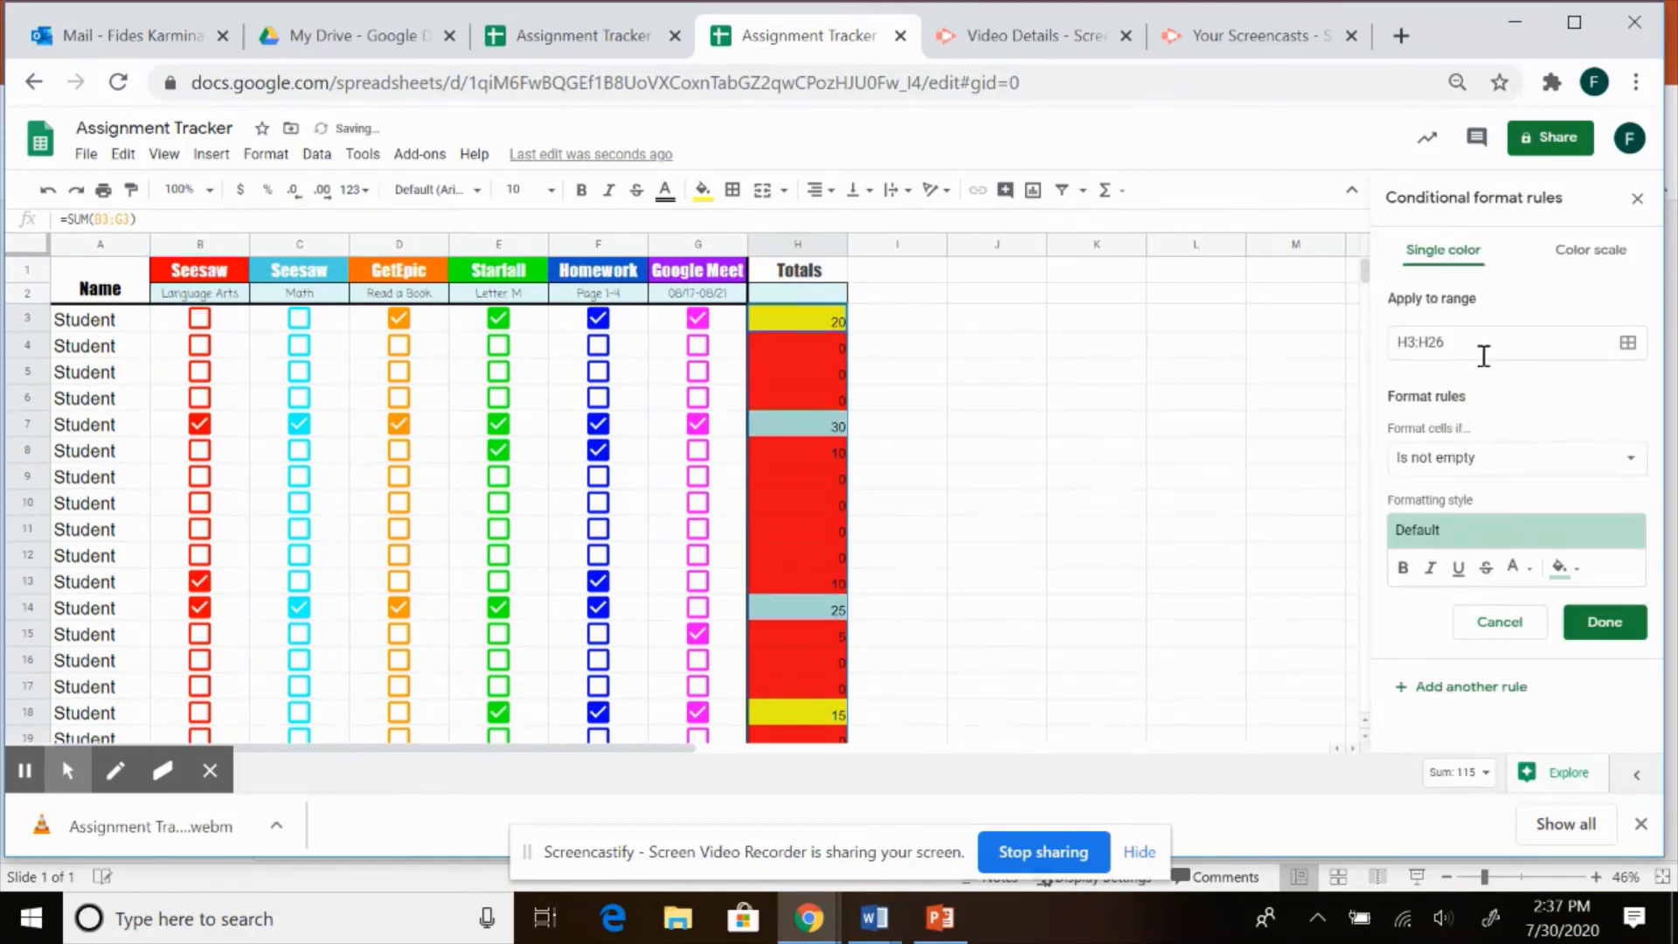
click(1481, 458)
scroll(1483, 612, down, 4)
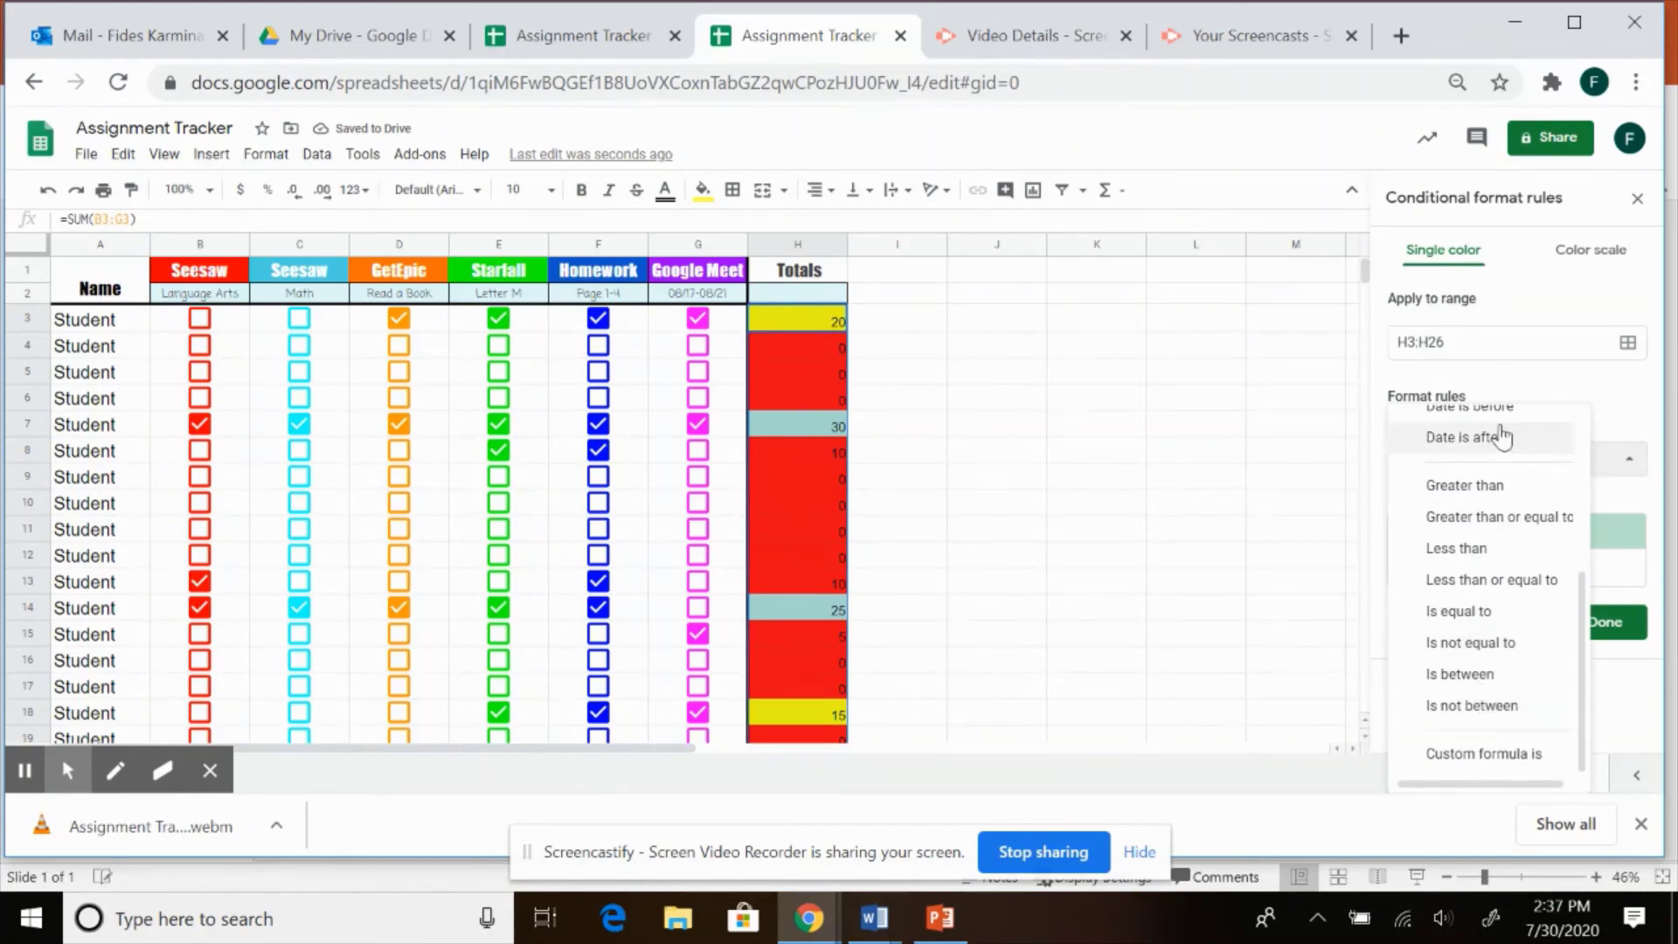
click(1505, 581)
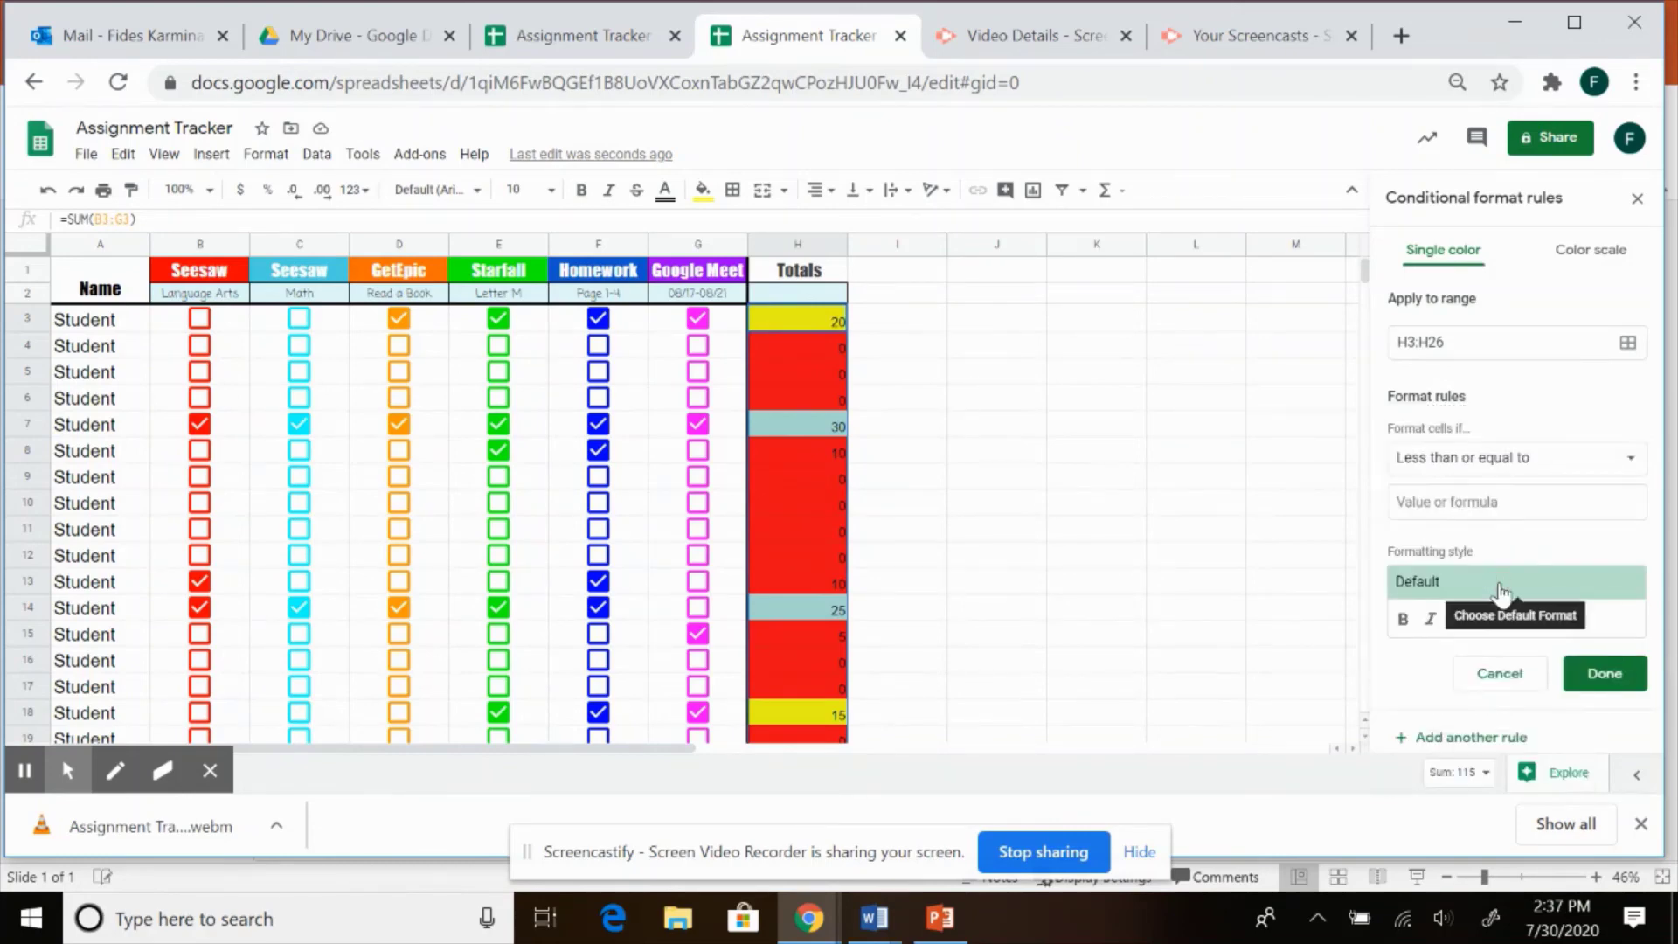
click(1496, 510)
text(30)
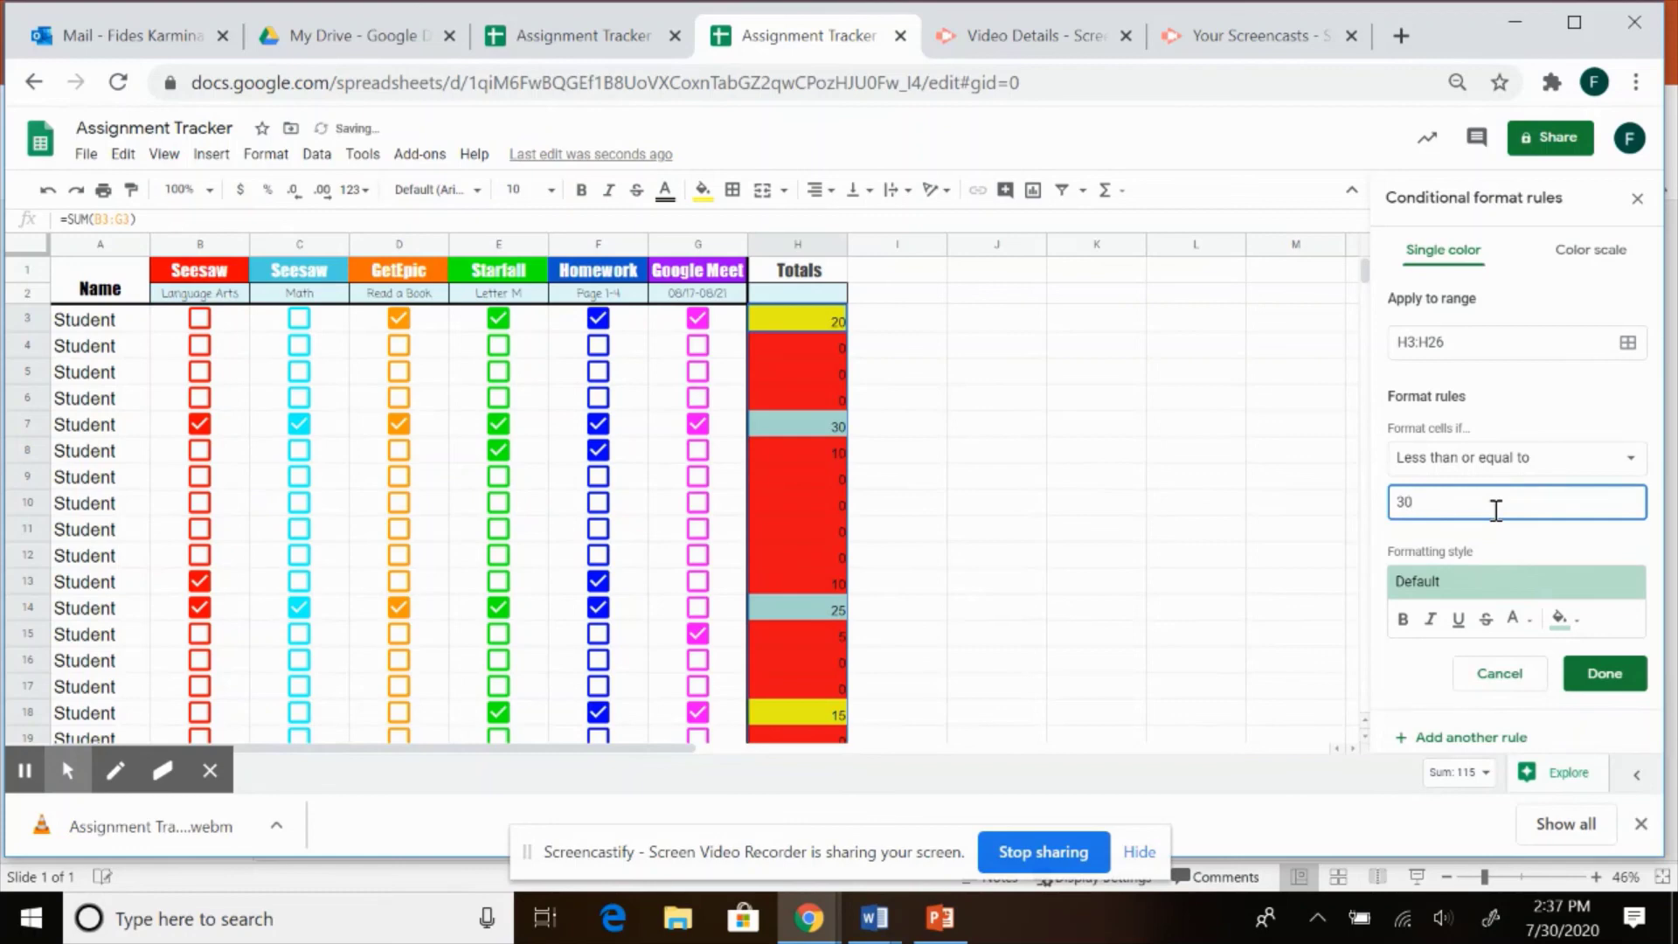
Give the less-than-or-equal-to-30 rule a green fill, save it, and review the color-coded totals
click(1558, 620)
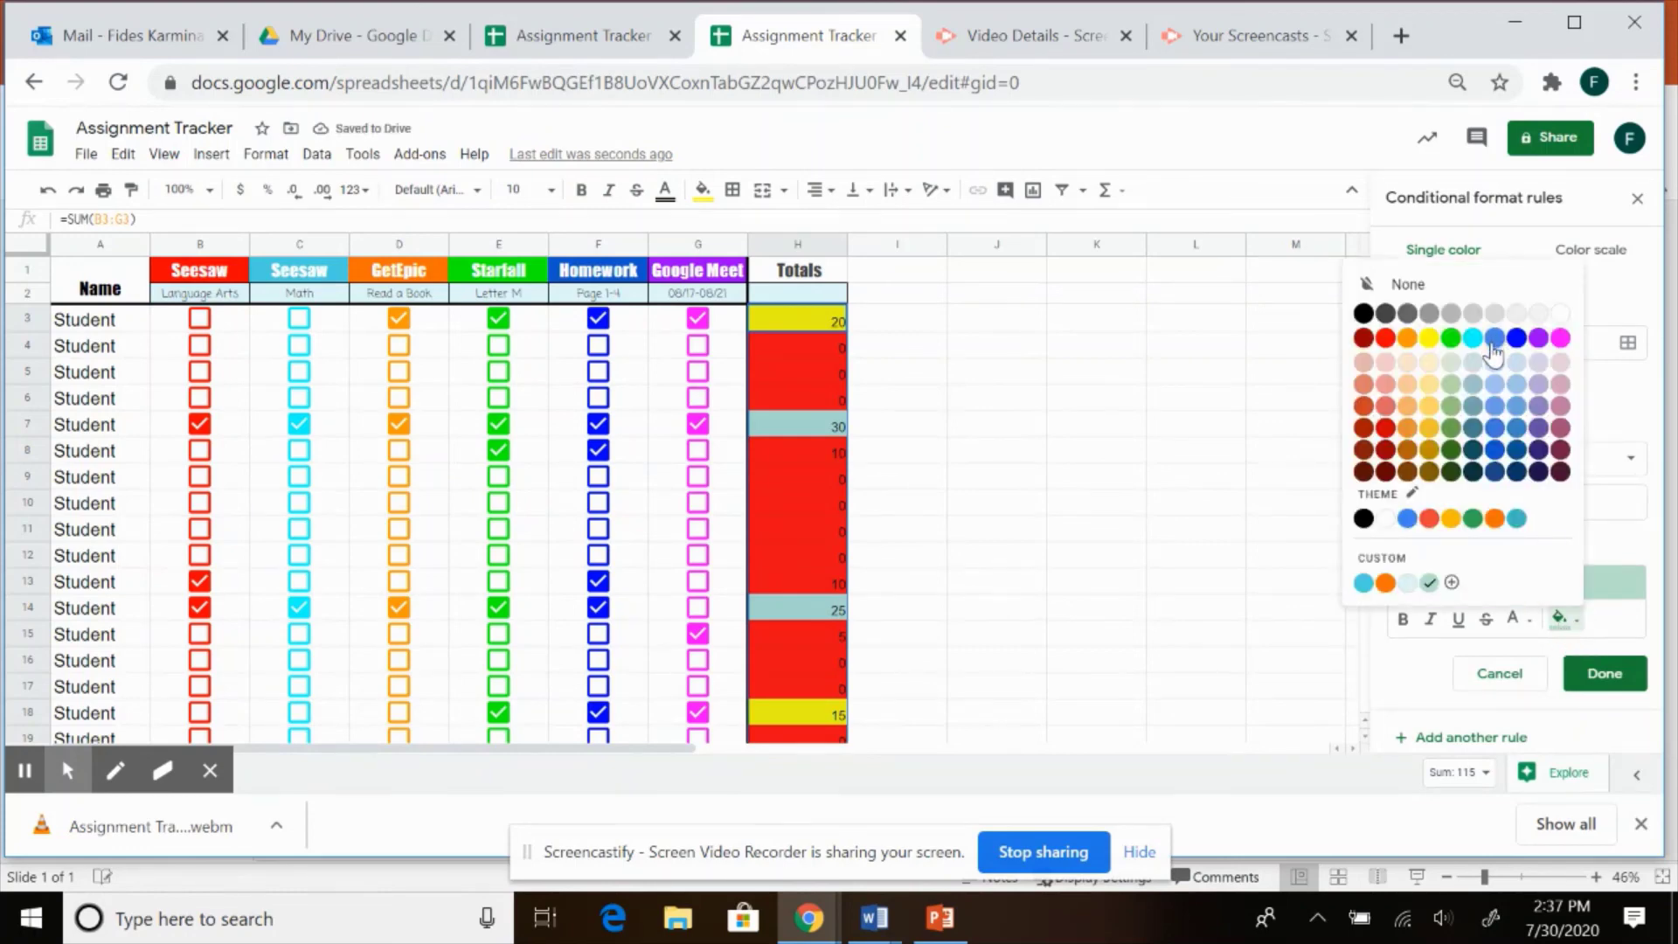
click(1452, 339)
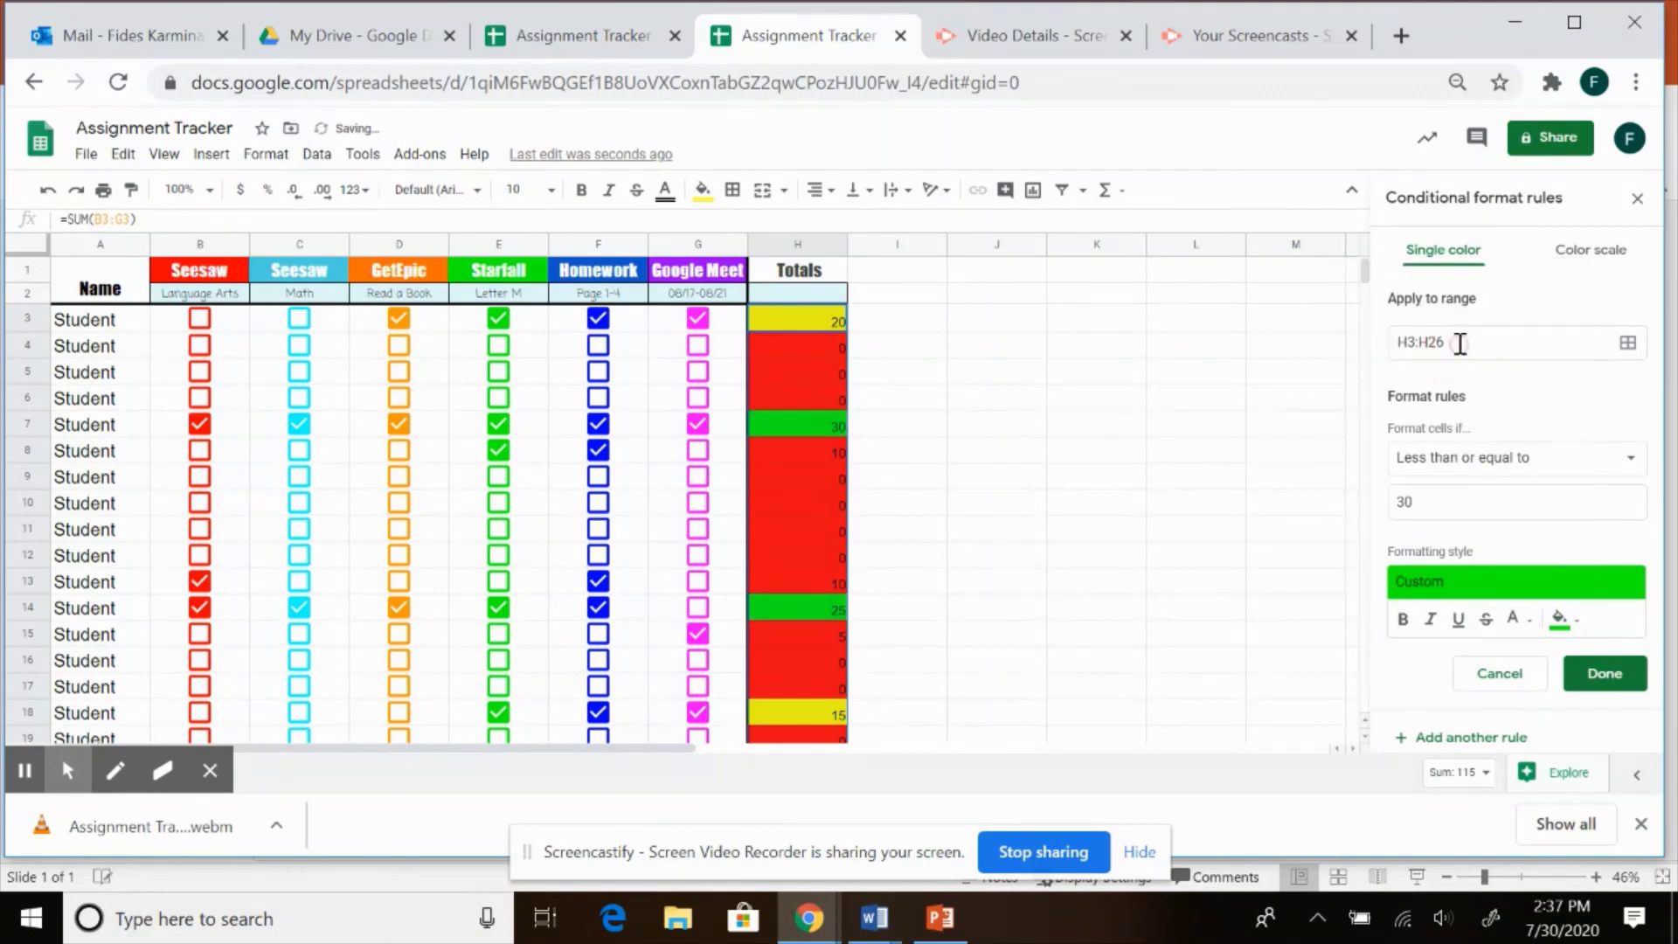
click(1605, 674)
scroll(800, 454, down, 5)
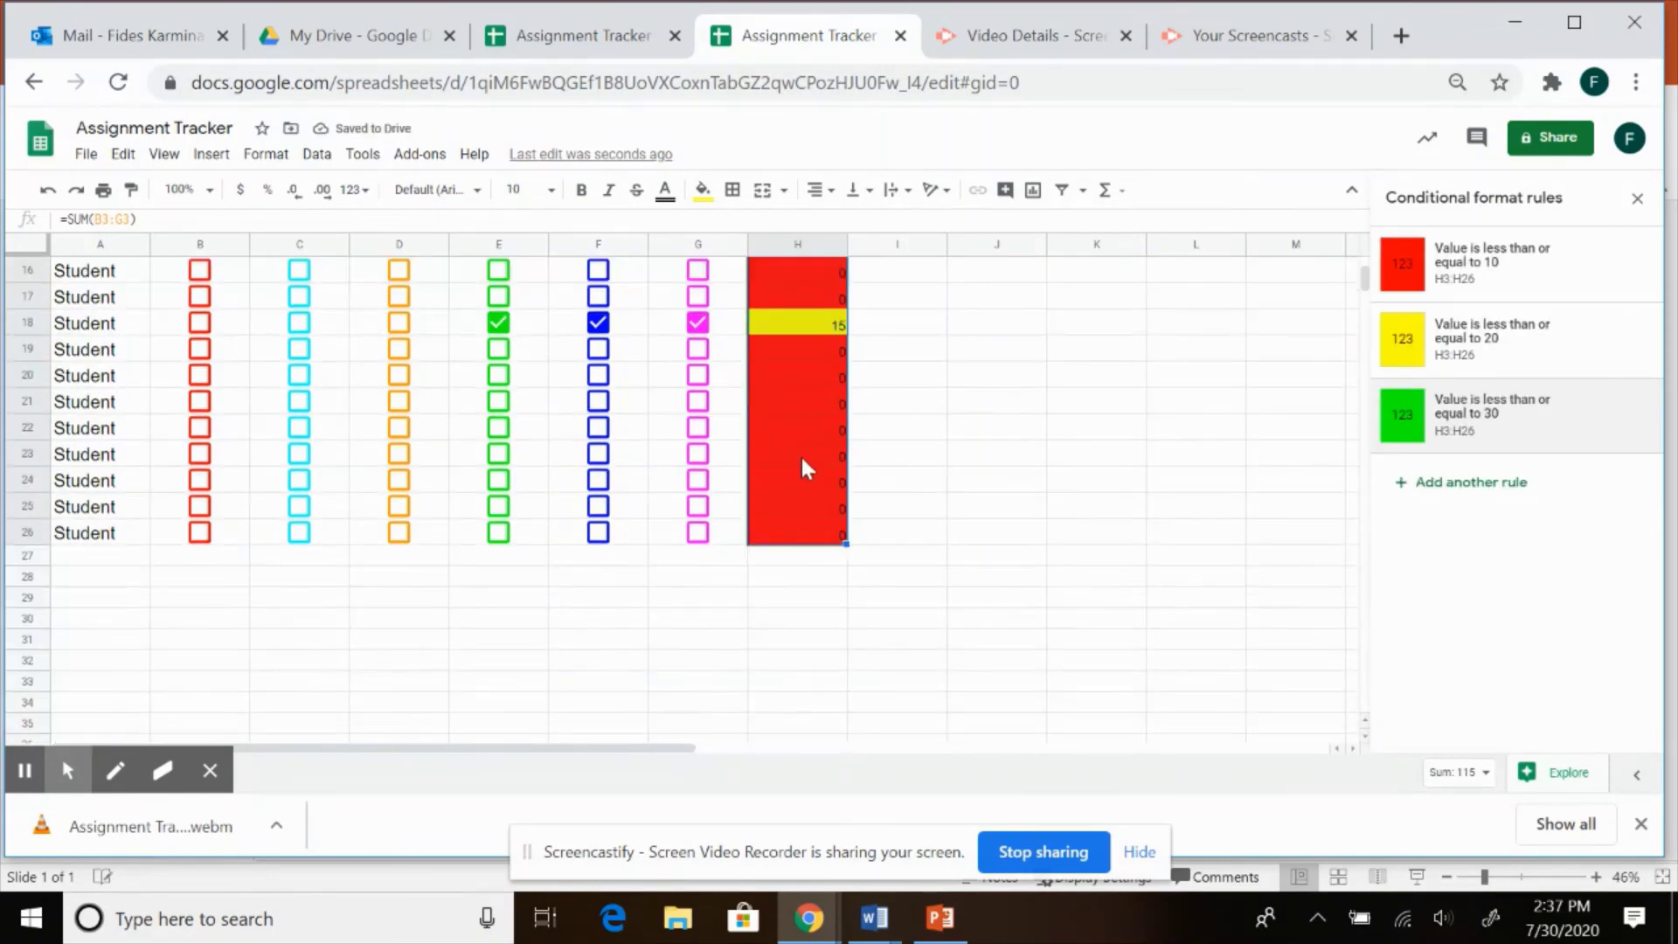
scroll(441, 494, up, 5)
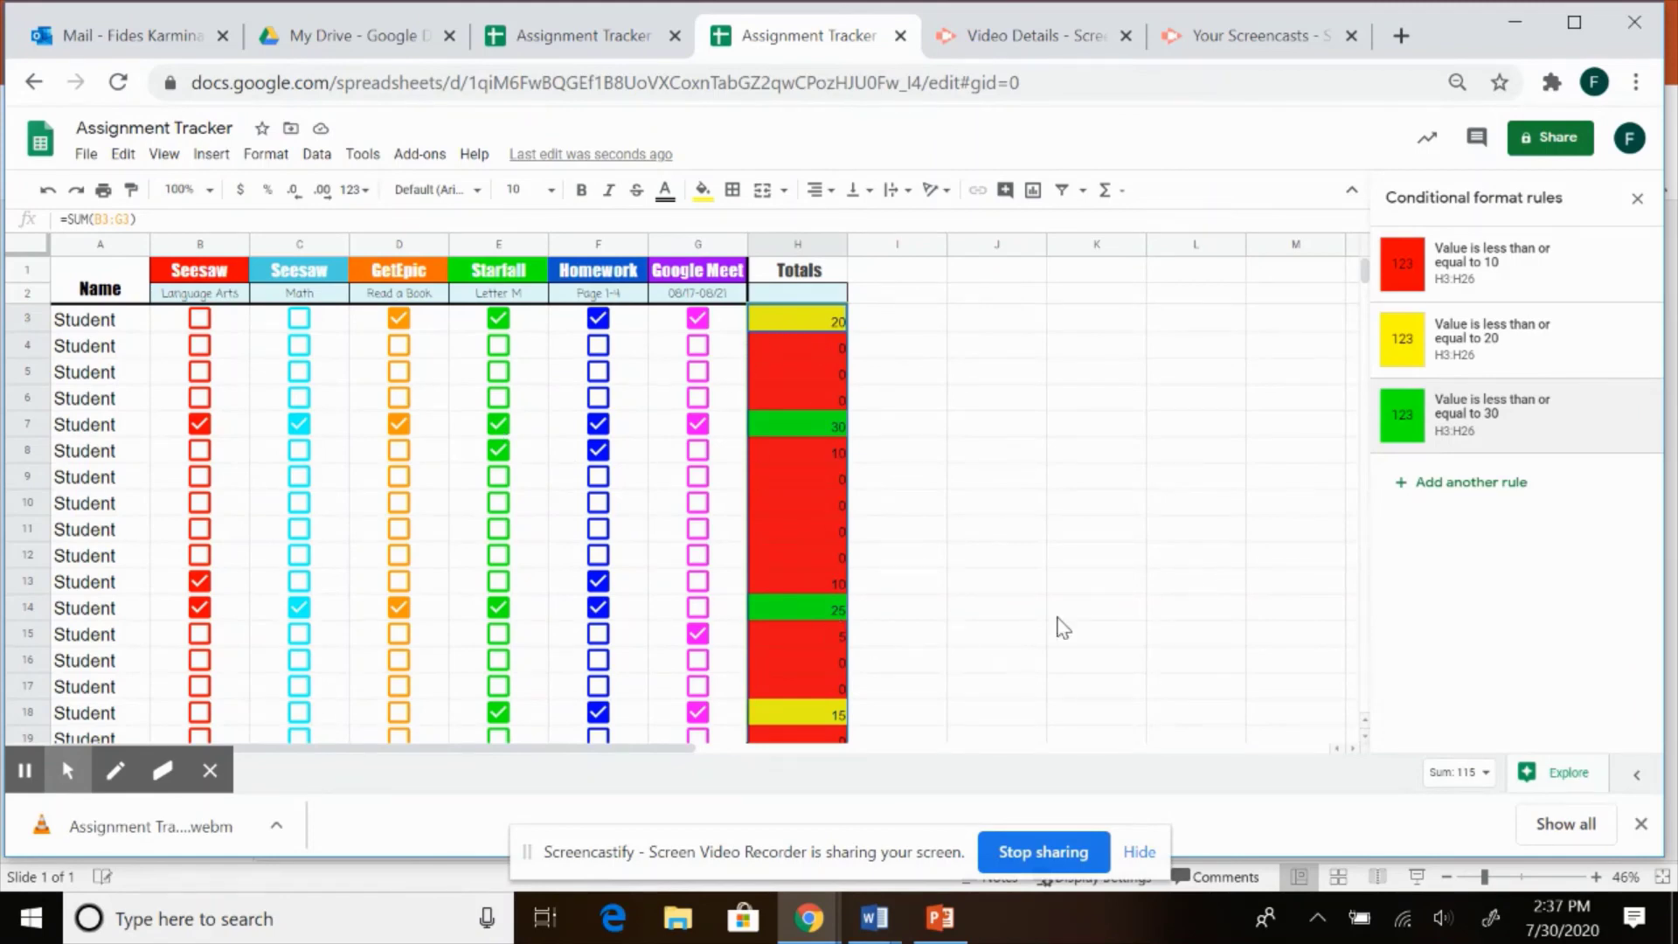
Apply alternating colors to the student rows in A3:H26
click(67, 770)
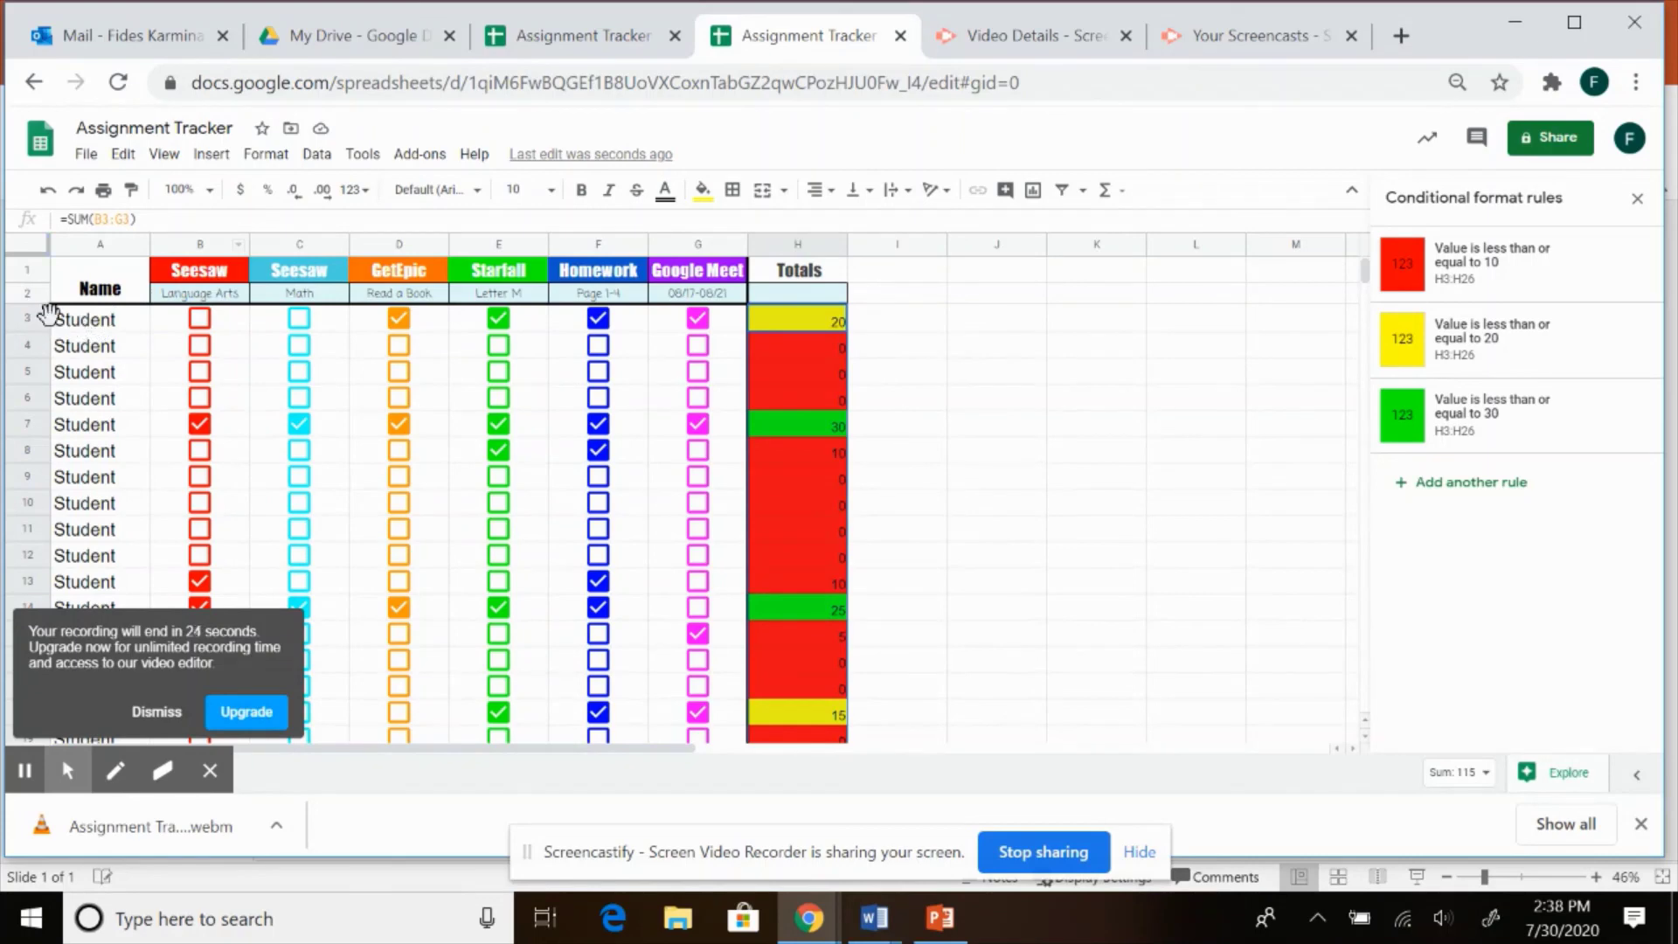
drag(53, 320, 801, 671)
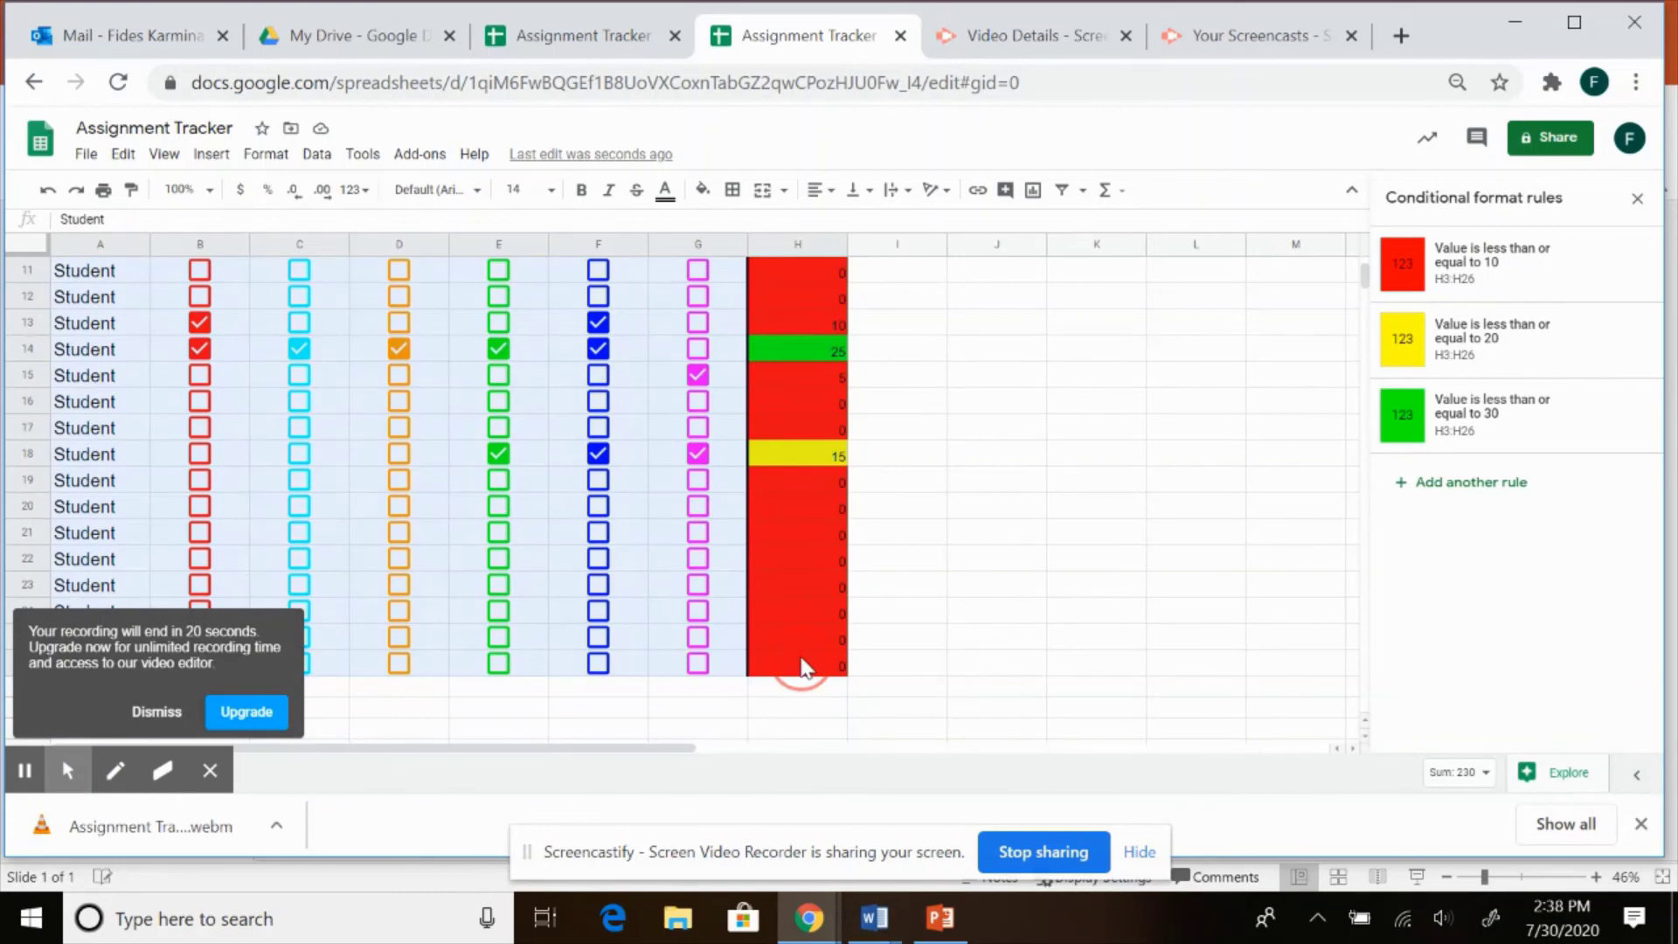
click(276, 159)
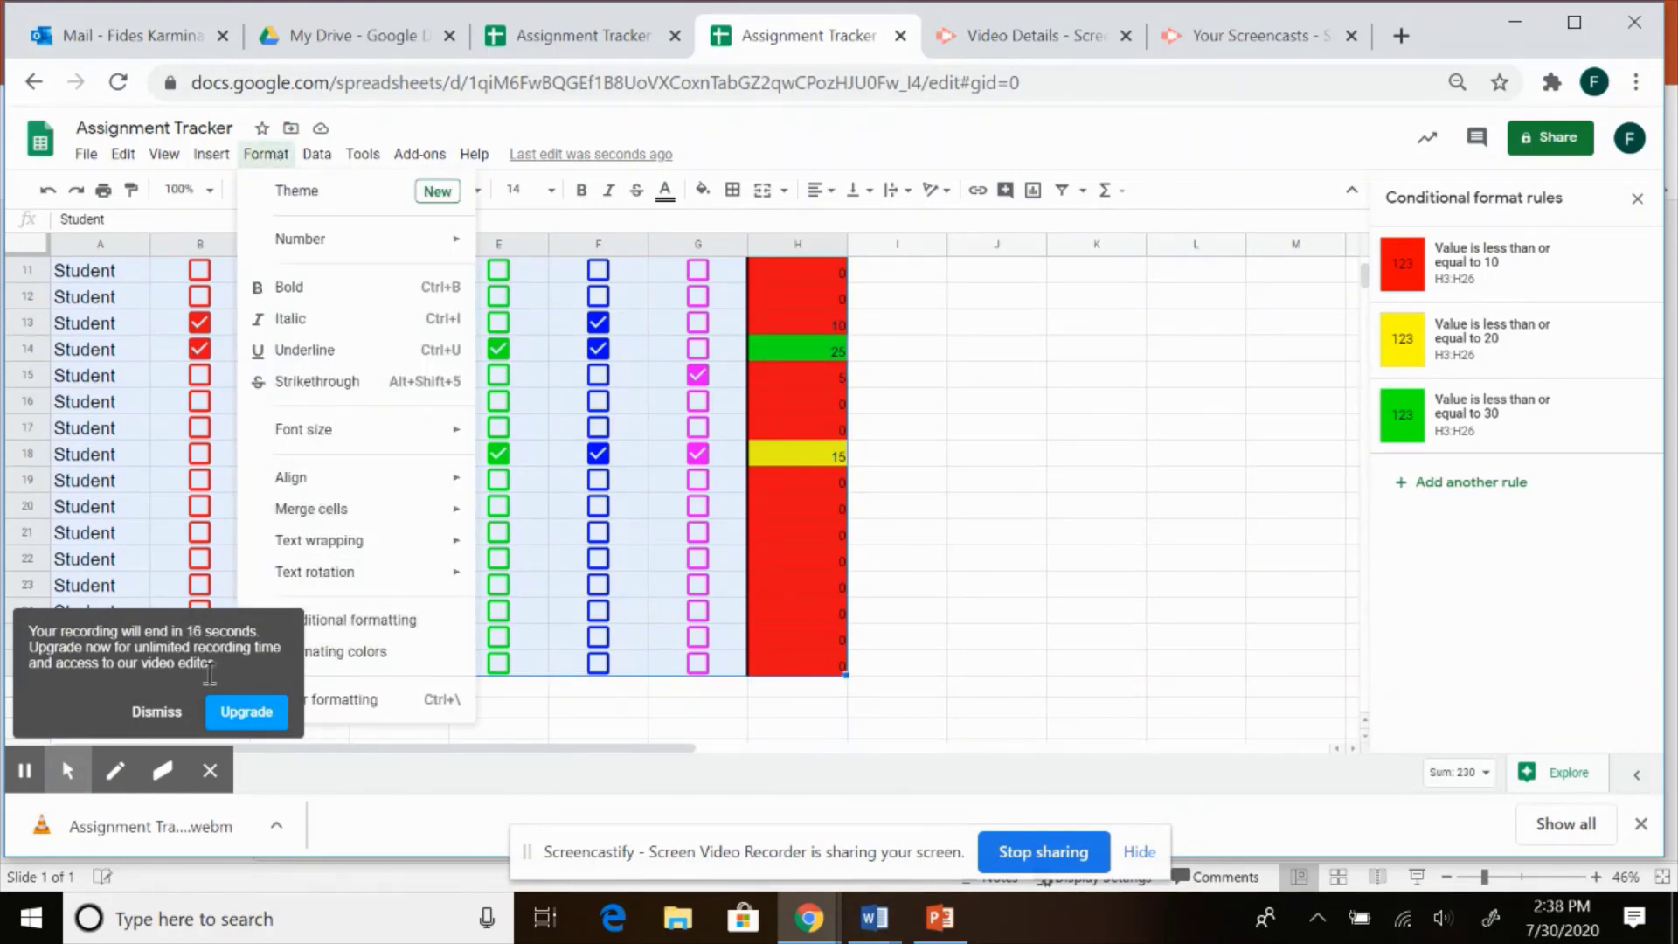
click(175, 711)
click(265, 153)
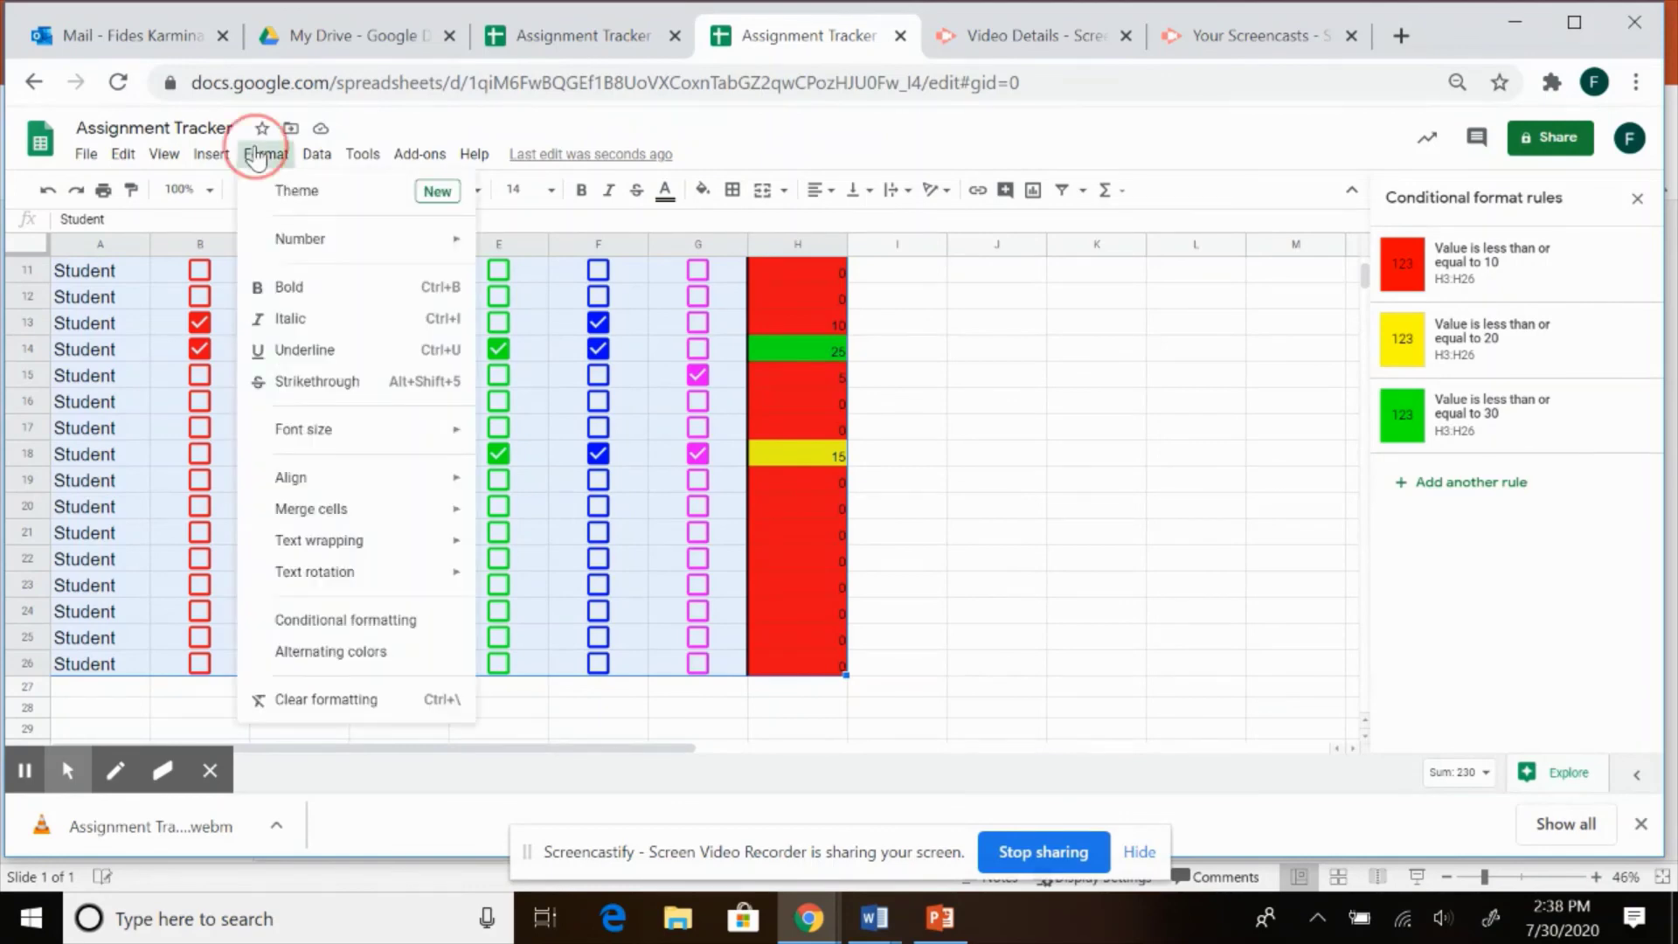
click(301, 658)
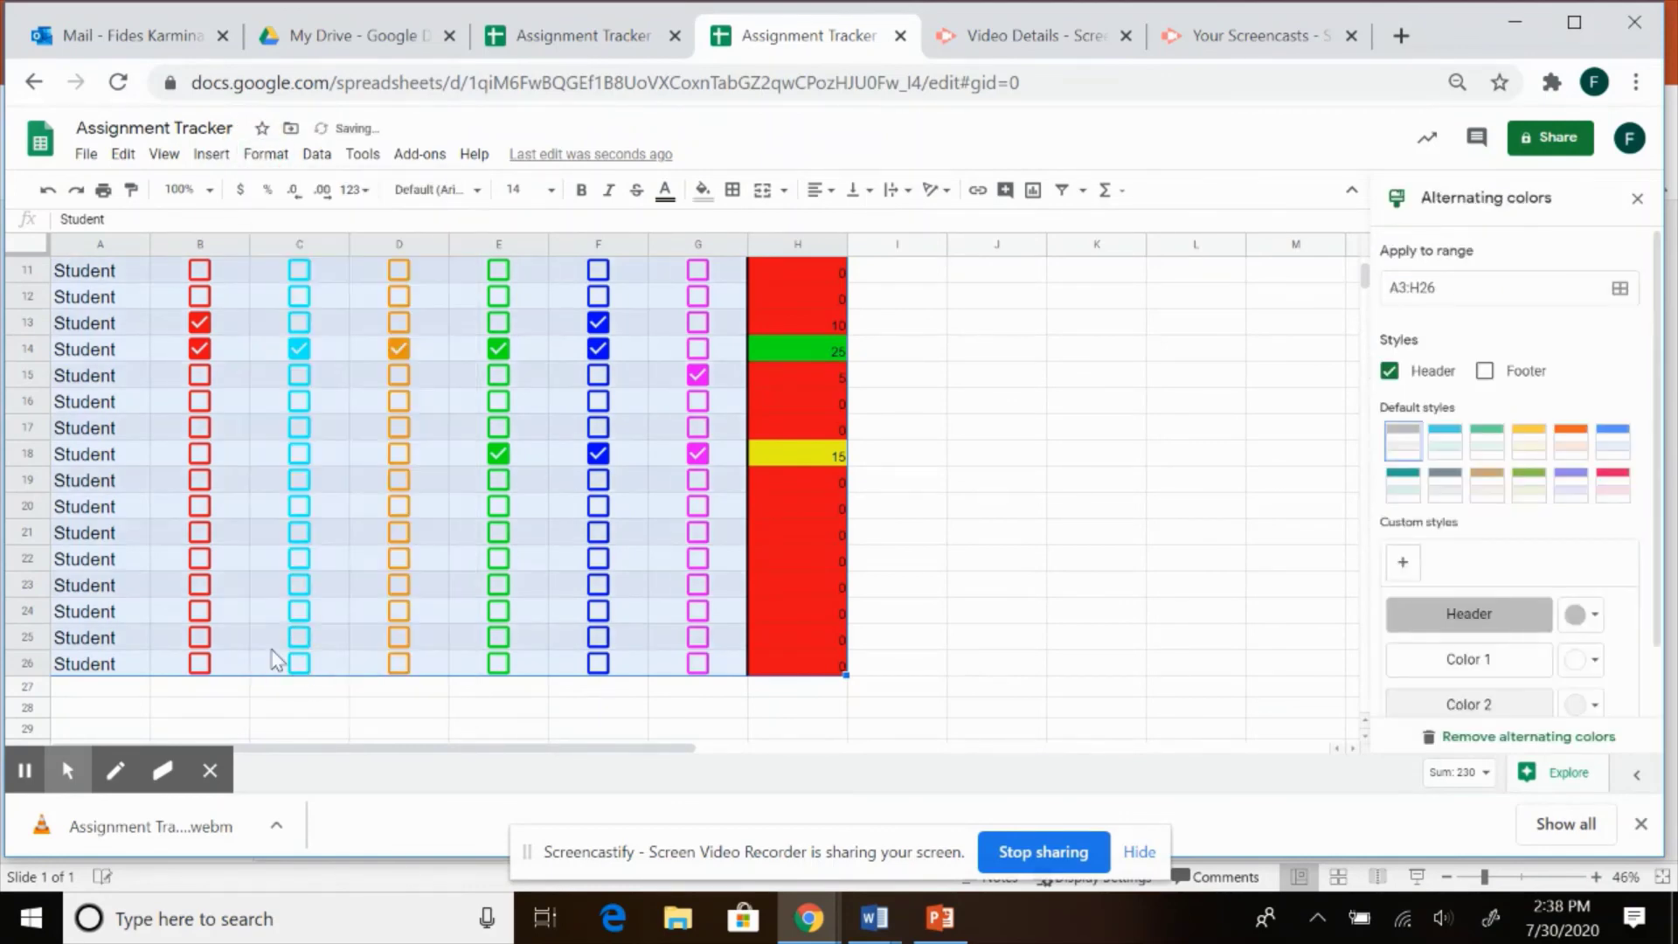
Try the light blue default style on the alternating rows, and switch them to the yellow default style
click(1455, 447)
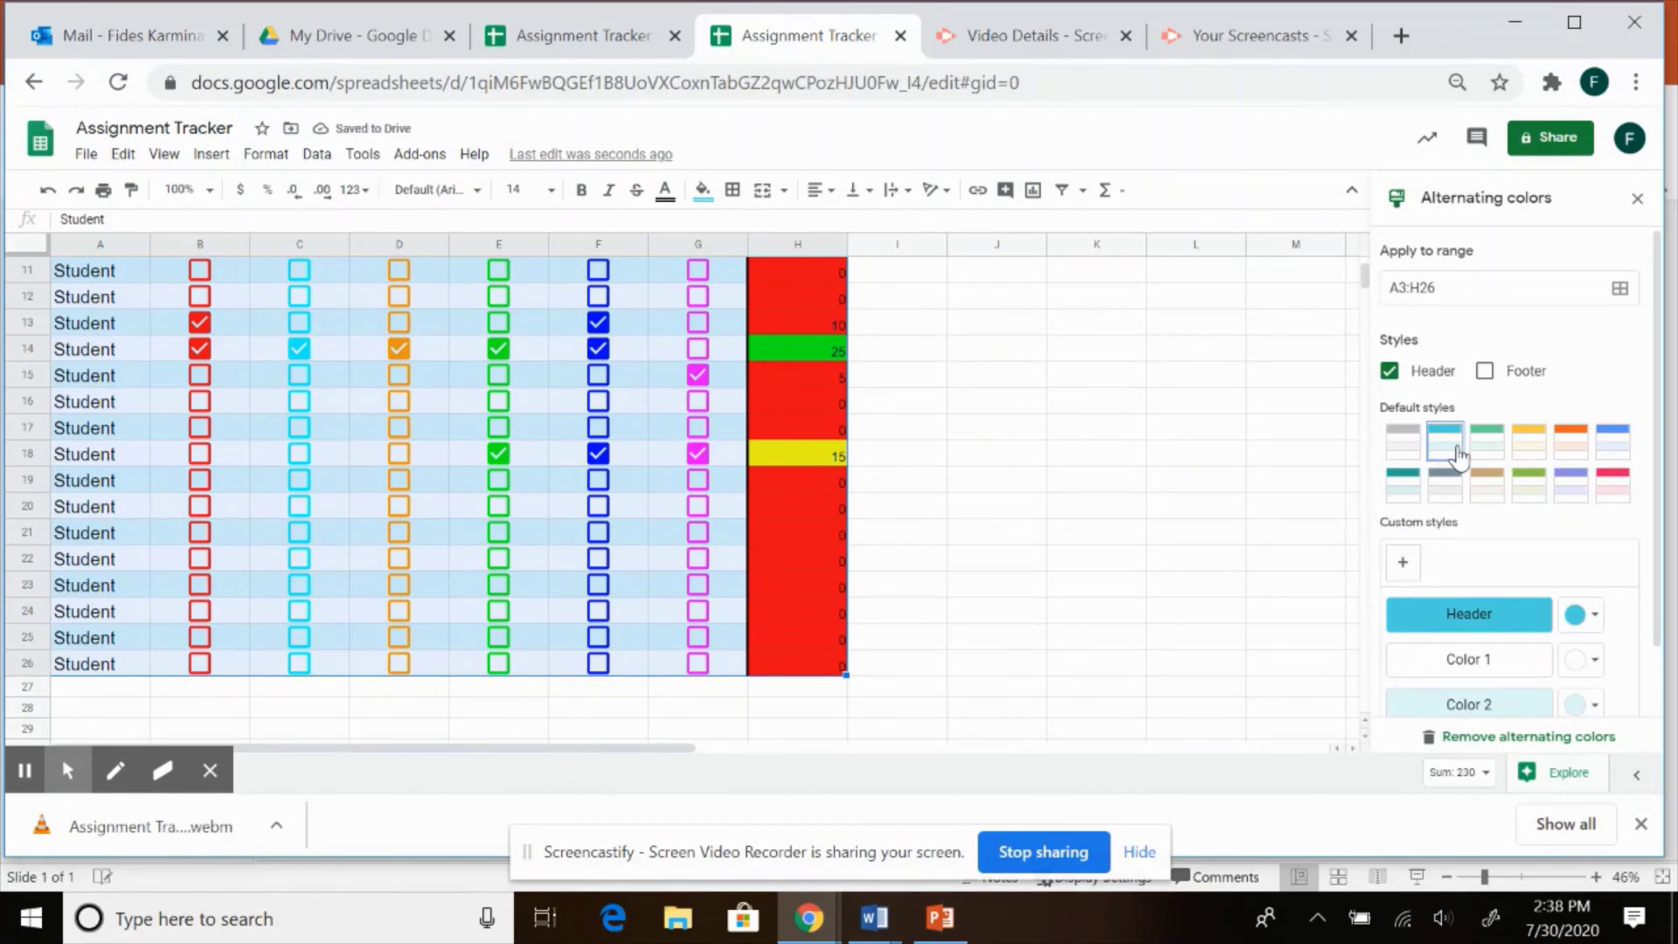
click(1529, 444)
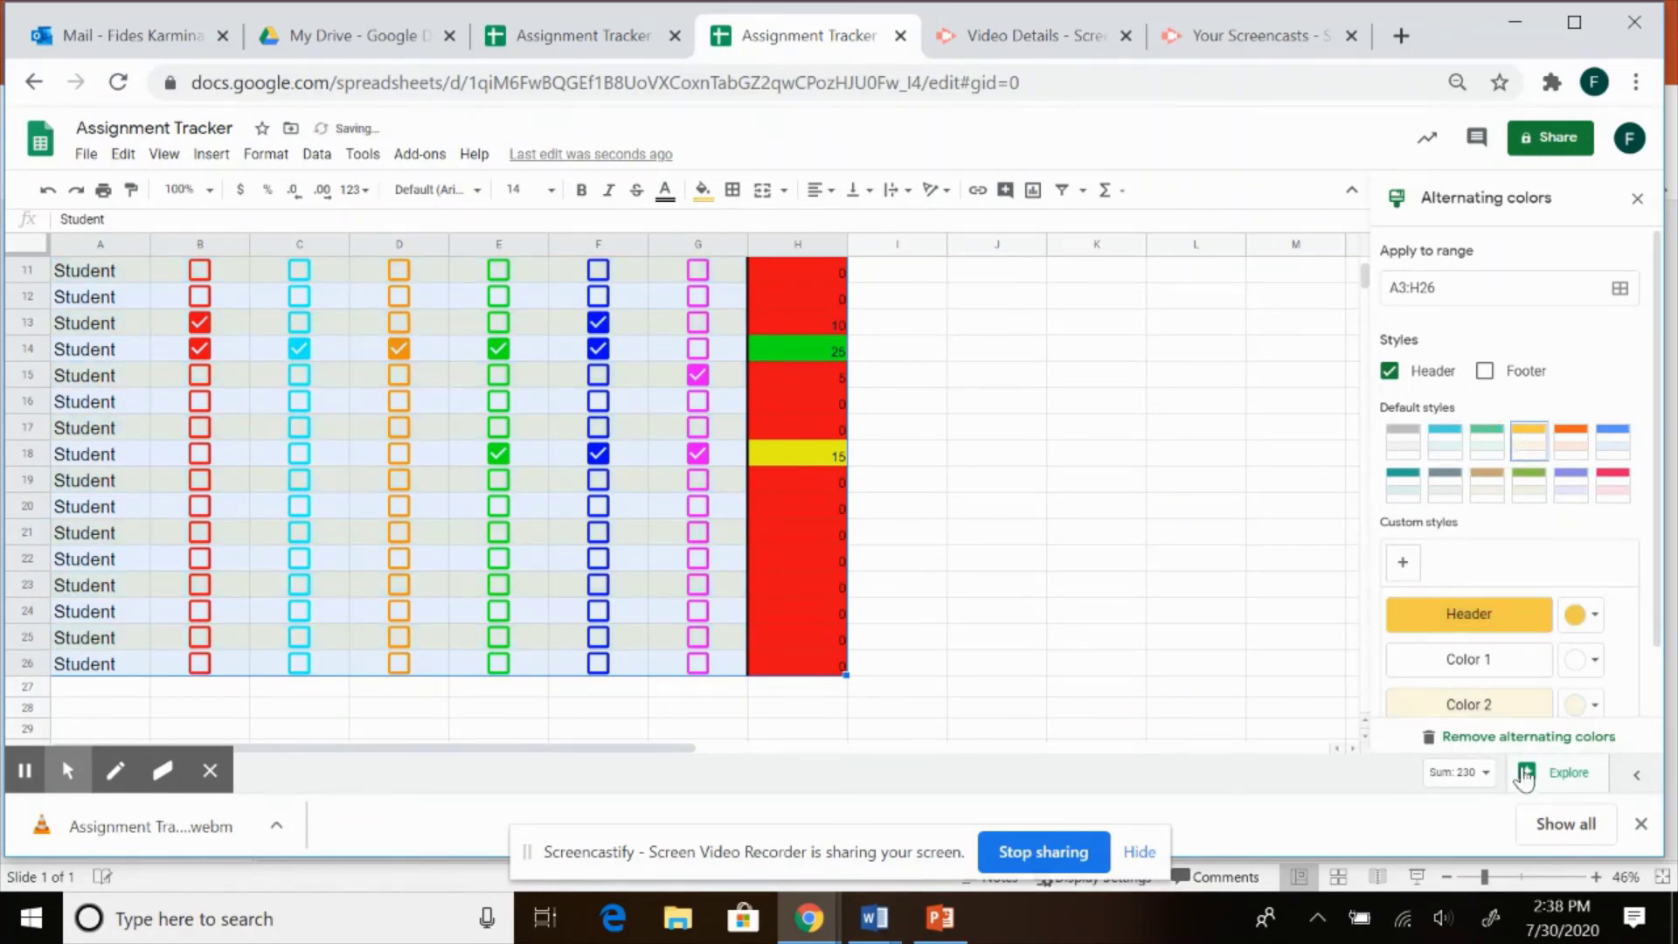
scroll(1524, 708, down, 1)
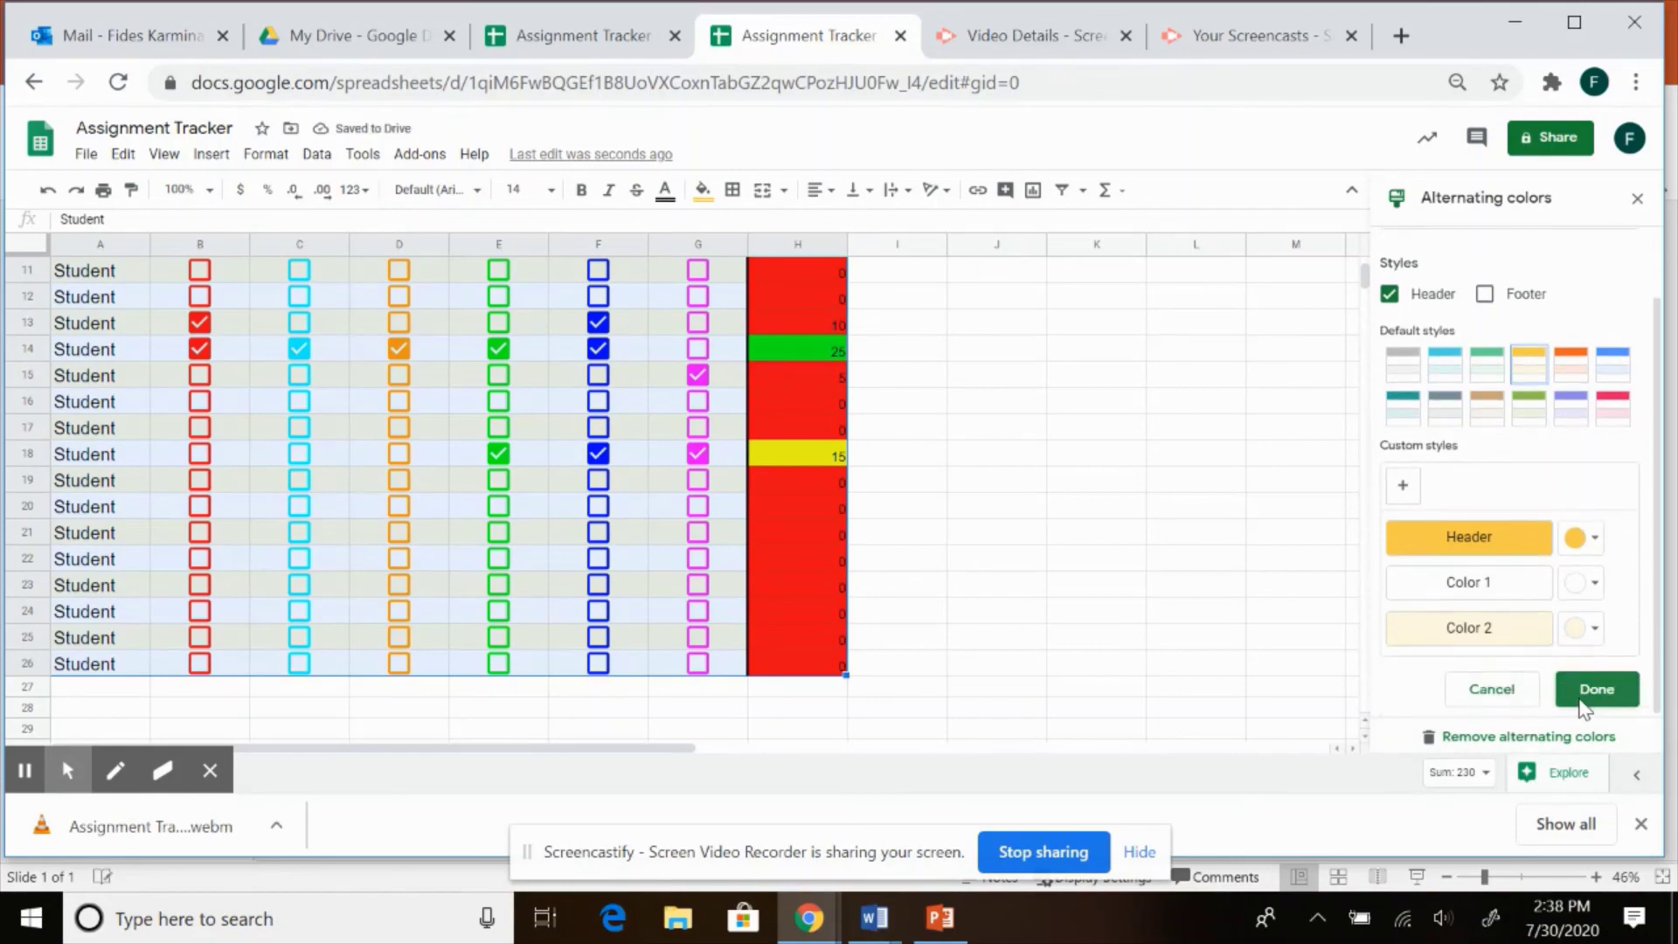